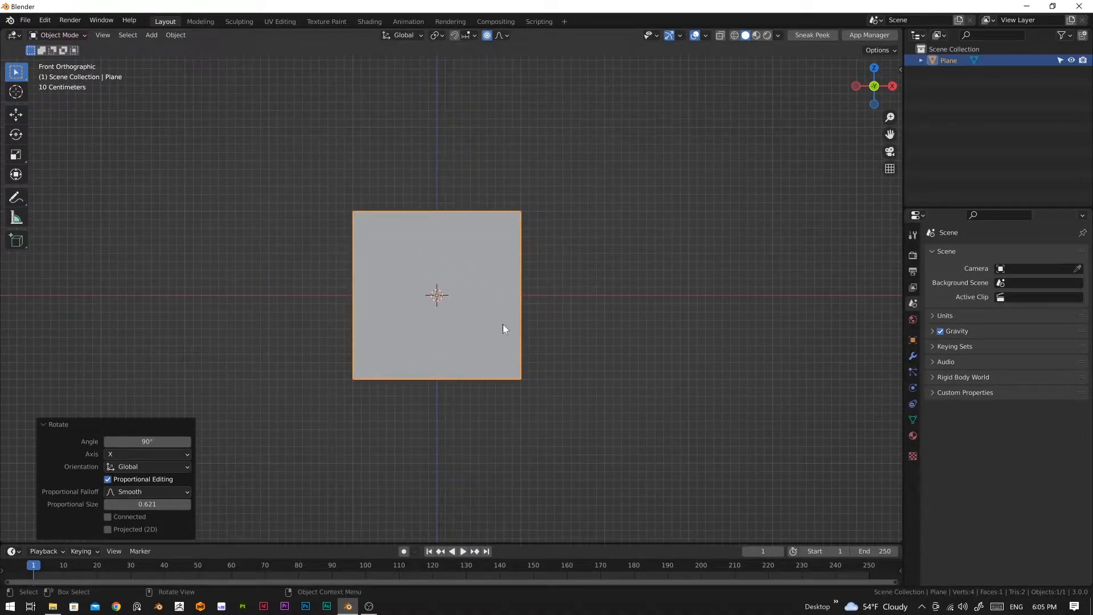
Step: Widen the plane into a rectangle by moving its right edge about 1.07 m along X
key("Tab")
left_click_drag(487, 156, 570, 408)
key("g")
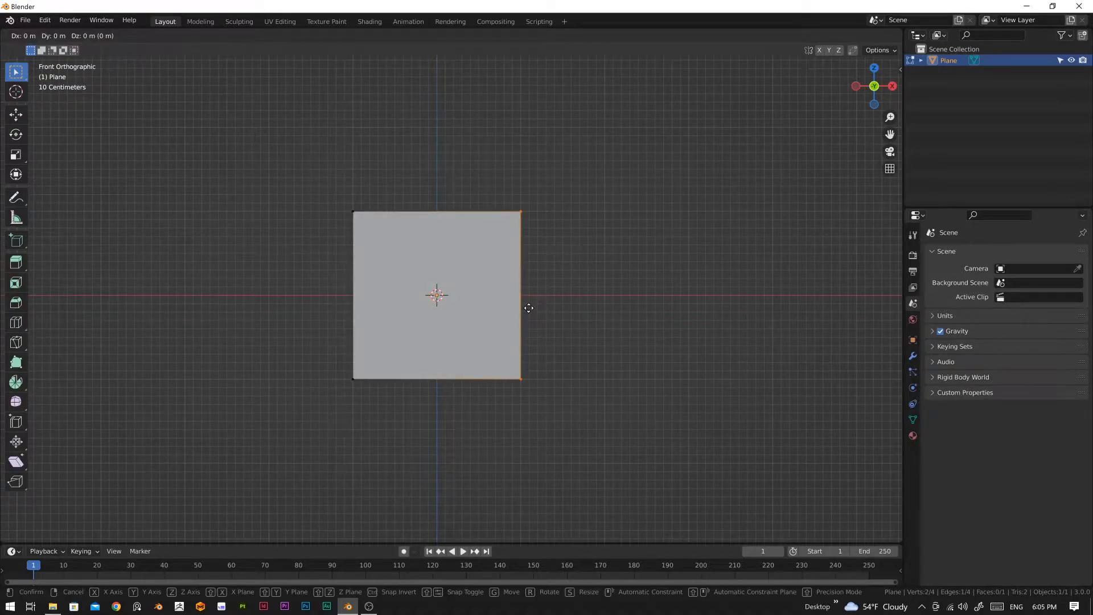
key("x")
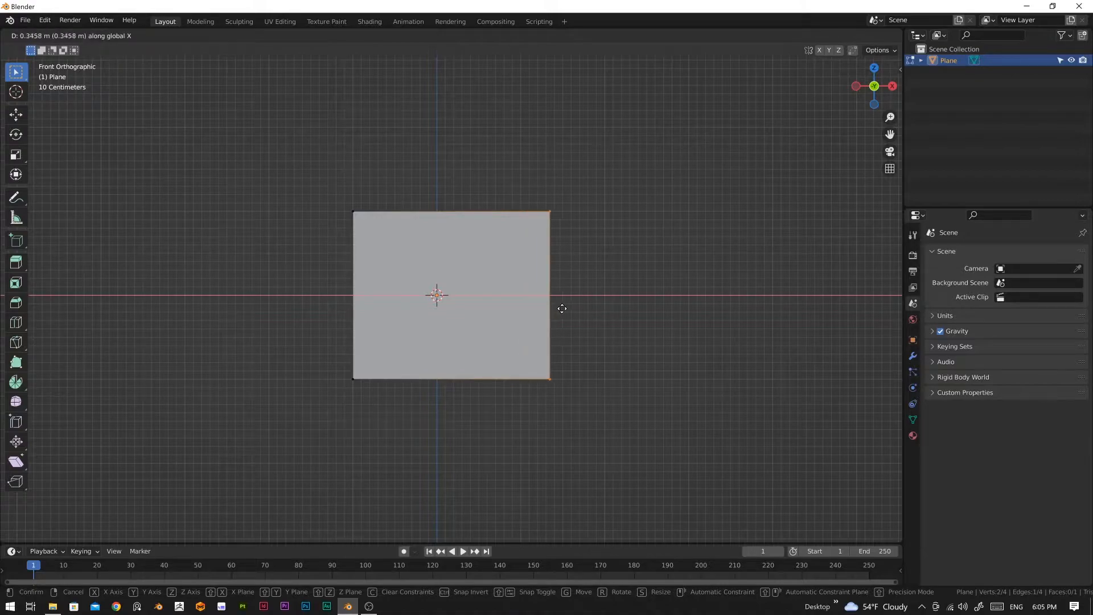
left_click(618, 313)
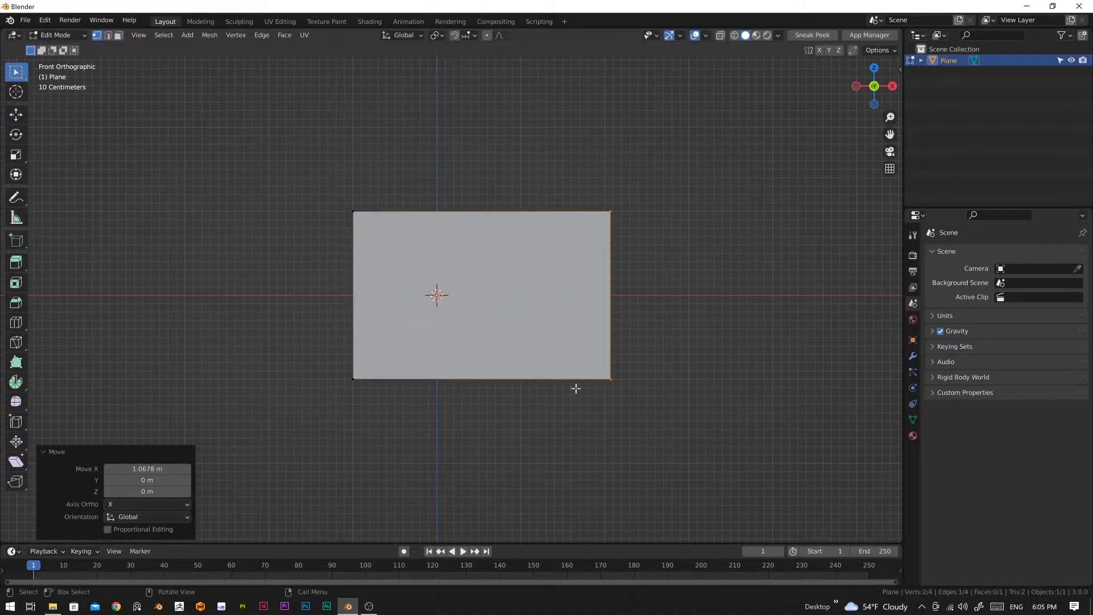
Step: Subdivide the entire rectangular plane with 10 cuts
scroll(539, 406, "up", 2, "shift")
scroll(534, 449, "down", 5)
scroll(463, 404, "up", 3)
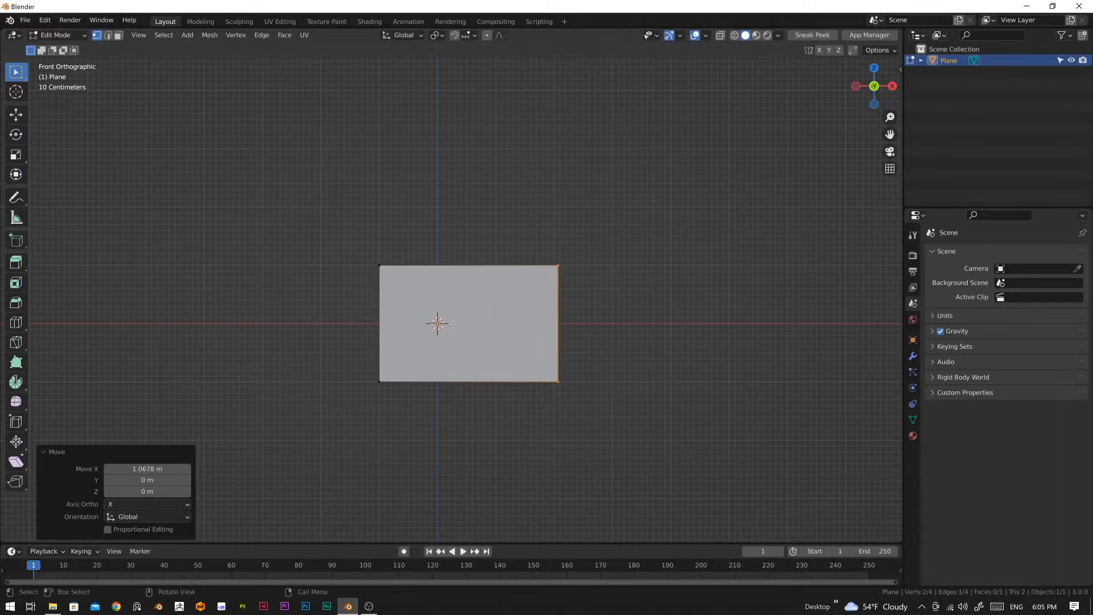
key("a")
right_click(454, 311)
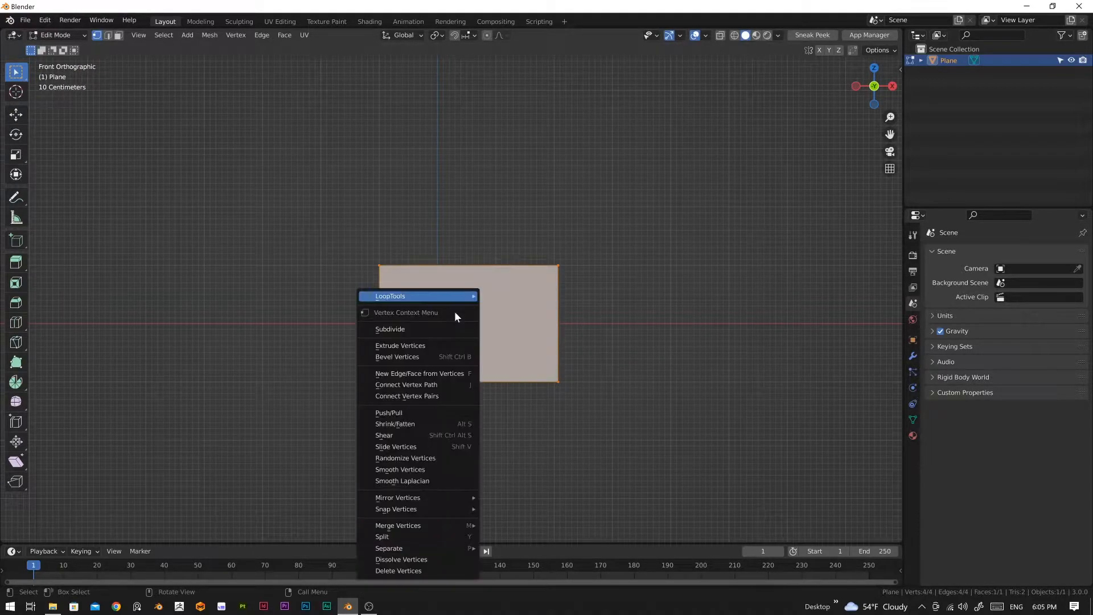
left_click(421, 328)
left_click(187, 454)
left_click(187, 453)
left_click(187, 454)
left_click(187, 454)
left_click(187, 453)
left_click(188, 454)
left_click(187, 454)
left_click(187, 454)
left_click(187, 454)
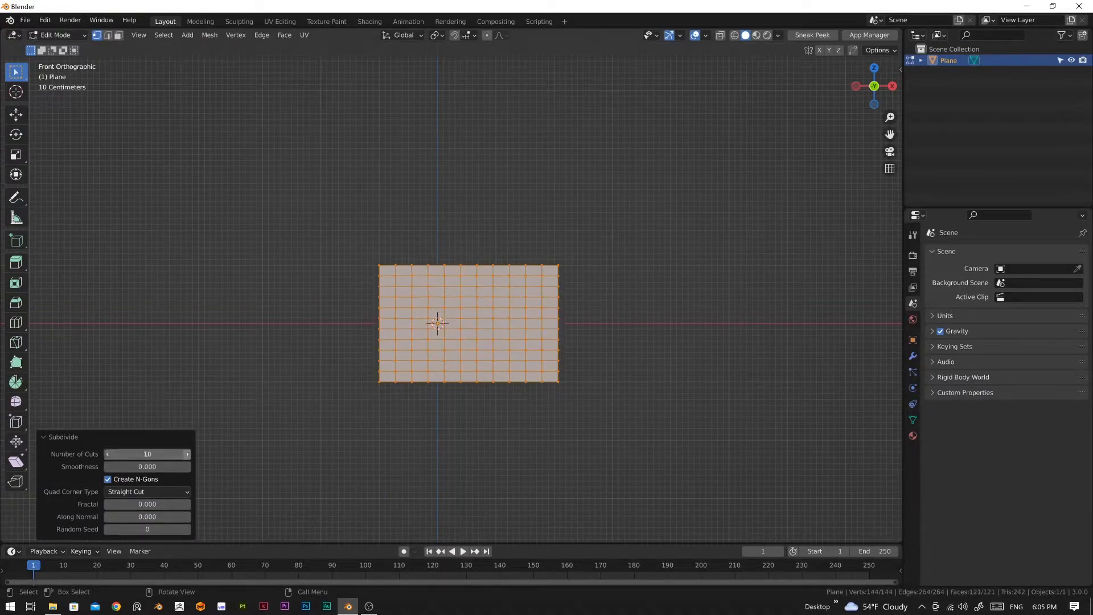
left_click(501, 434)
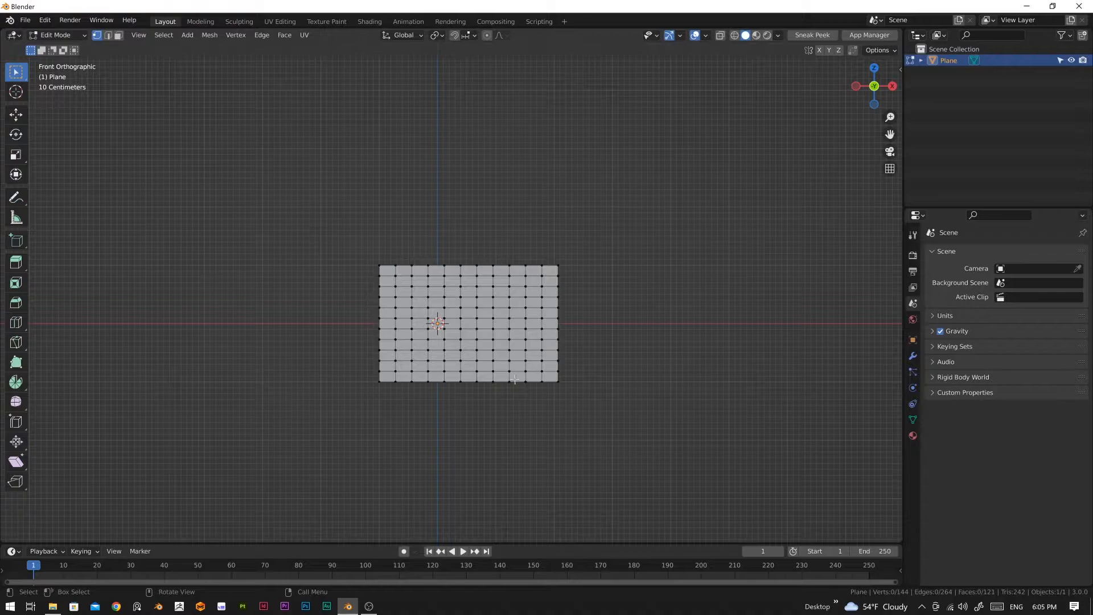
Step: Add a Subdivision Surface modifier to the plane and set its viewport level to 2
key("Tab")
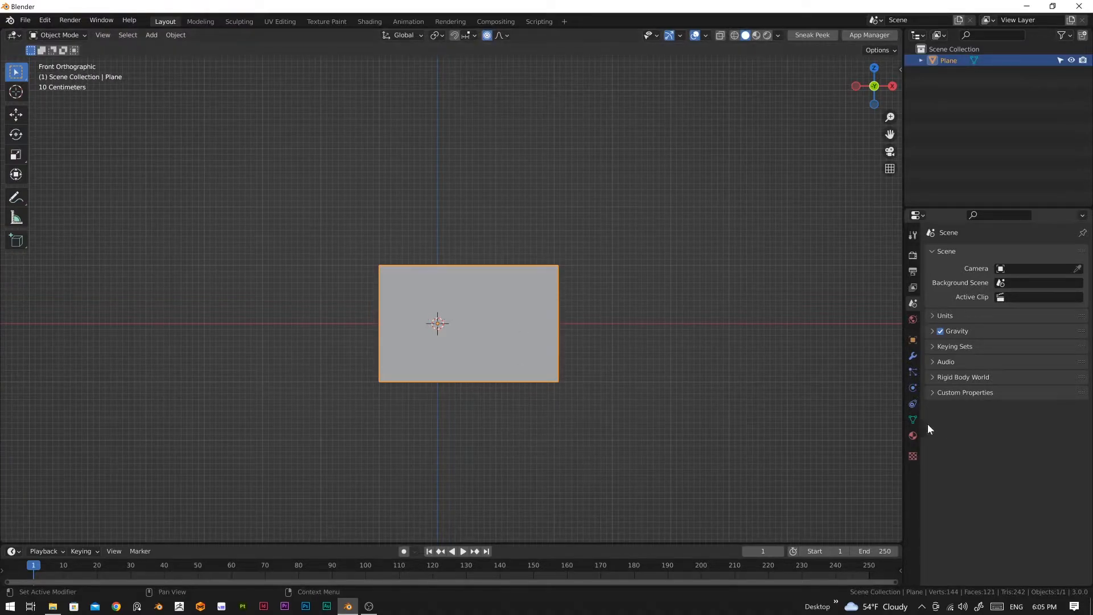
left_click(913, 359)
left_click(995, 256)
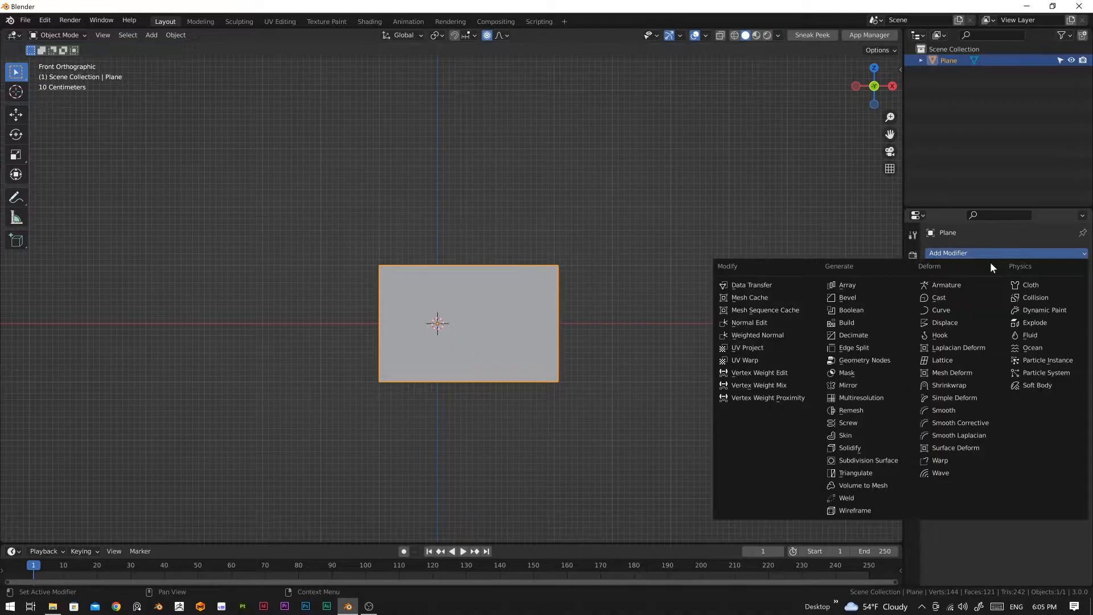
left_click(882, 462)
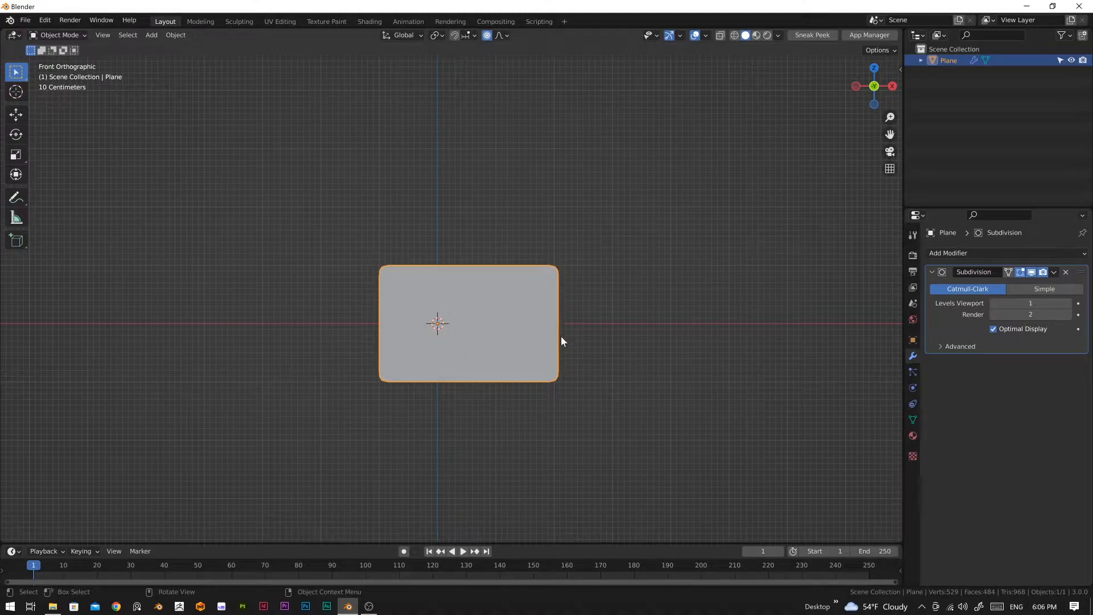
left_click(1069, 303)
scroll(528, 390, "up", 3)
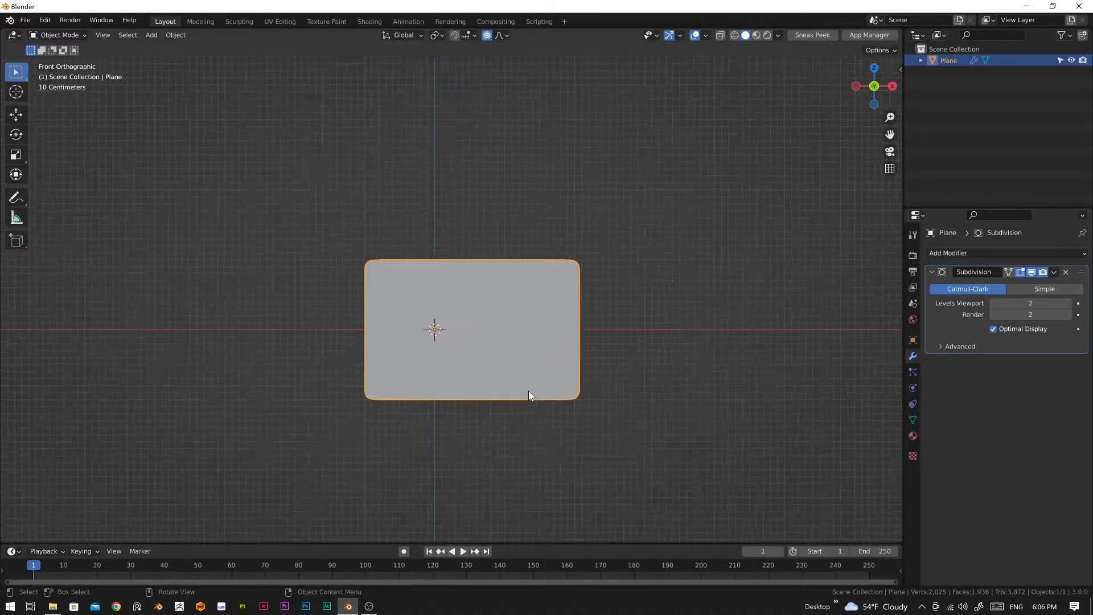
Step: Select all four boundary edge loops of the plane and set their mean crease to 1.00 to sharpen the corners
key("Tab")
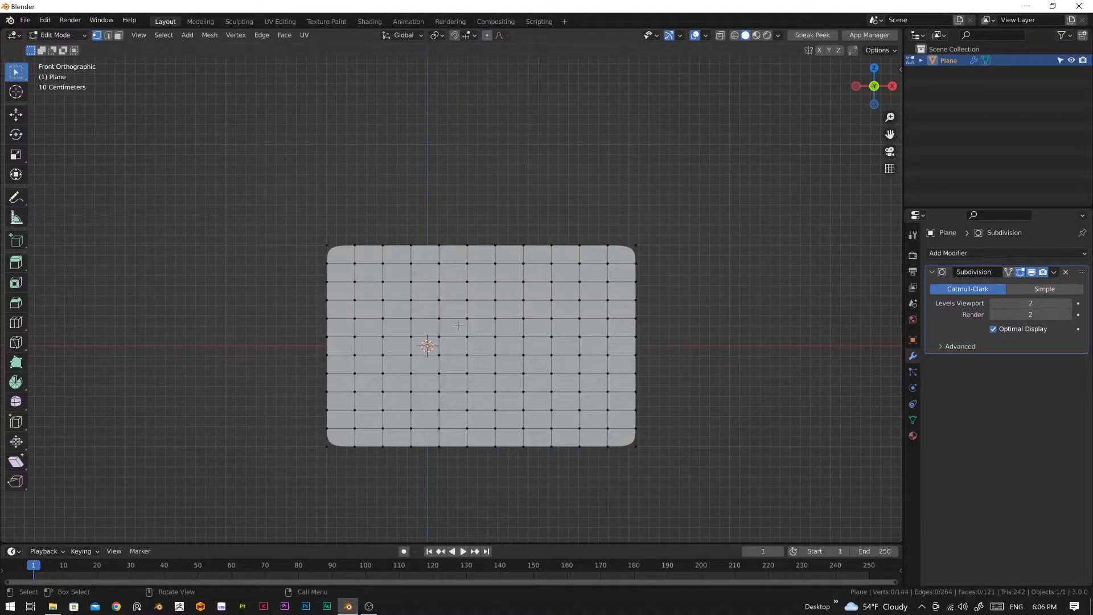
left_click_drag(280, 215, 694, 555)
key("alt+a")
left_click(331, 244, "alt")
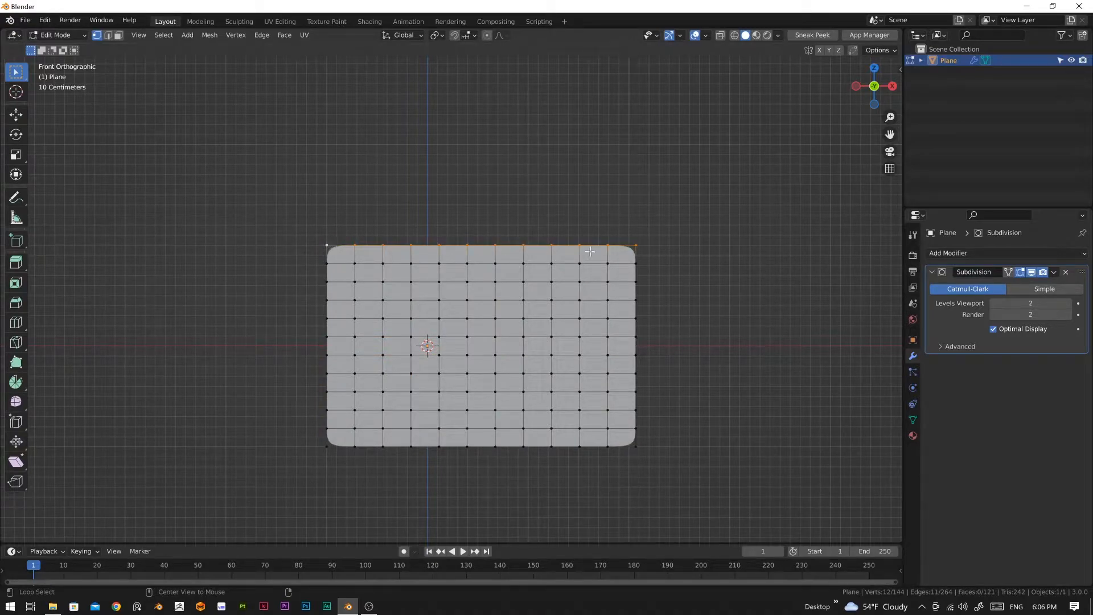
left_click(636, 445, "alt+shift")
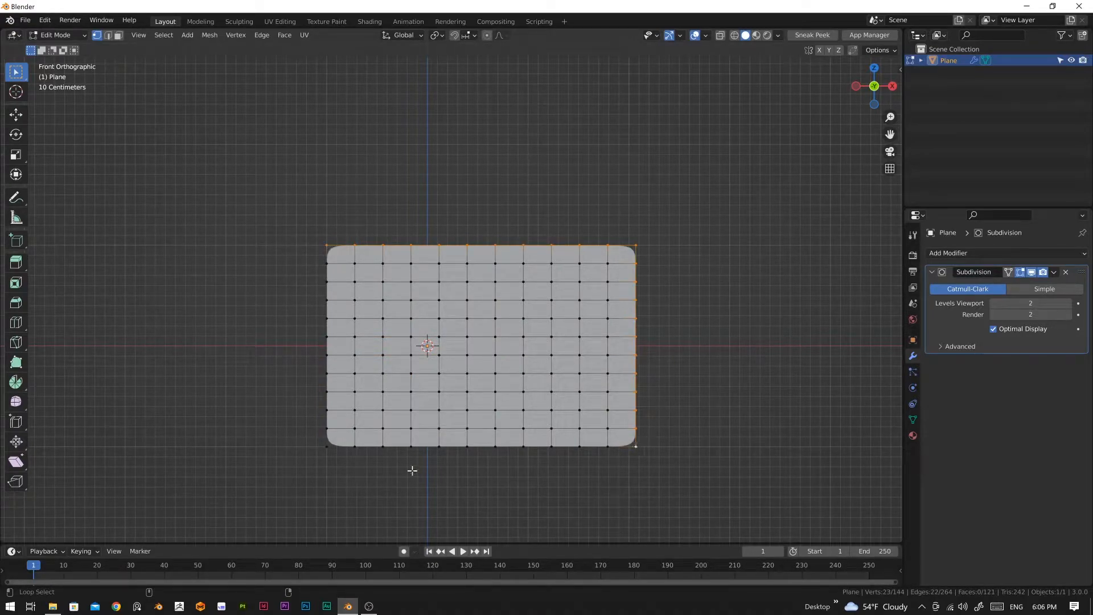
left_click(329, 448, "alt+shift")
left_click(324, 244, "alt+shift")
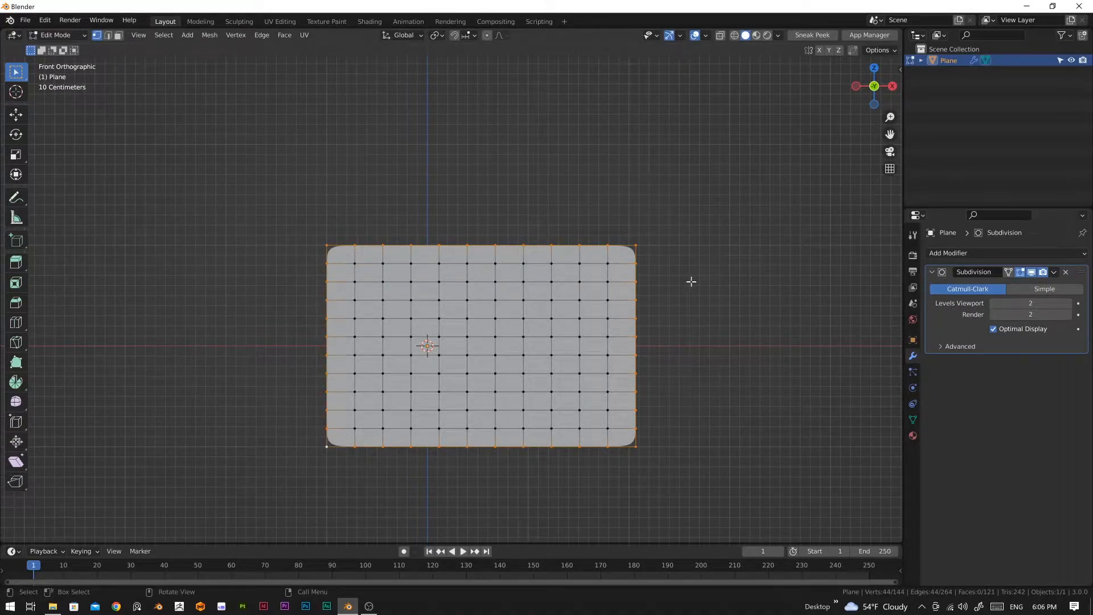
key("n")
left_click(897, 73)
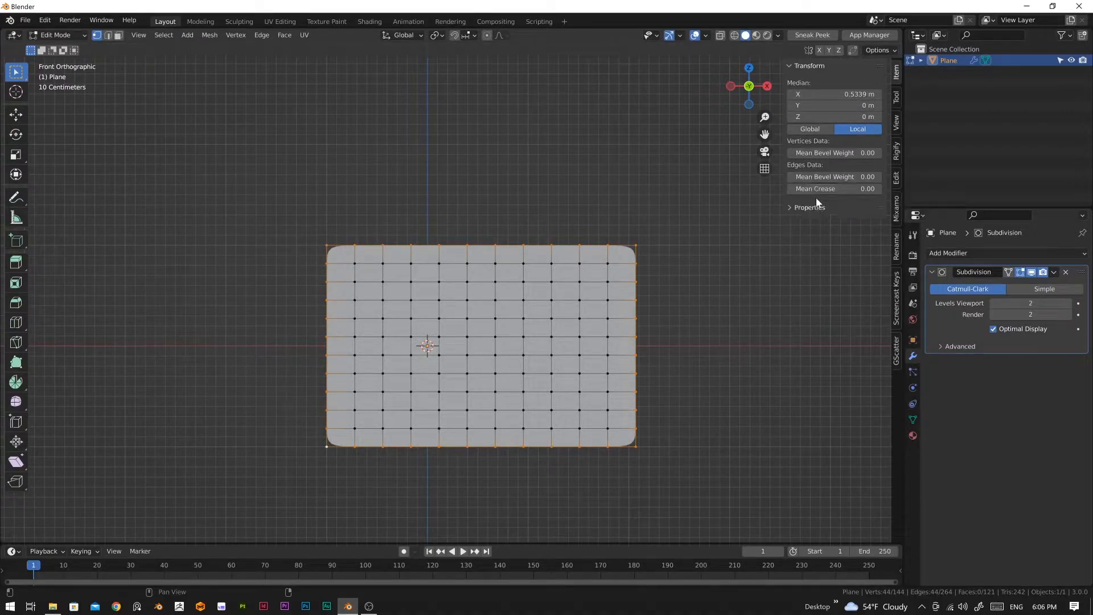
left_click_drag(809, 191, 842, 191)
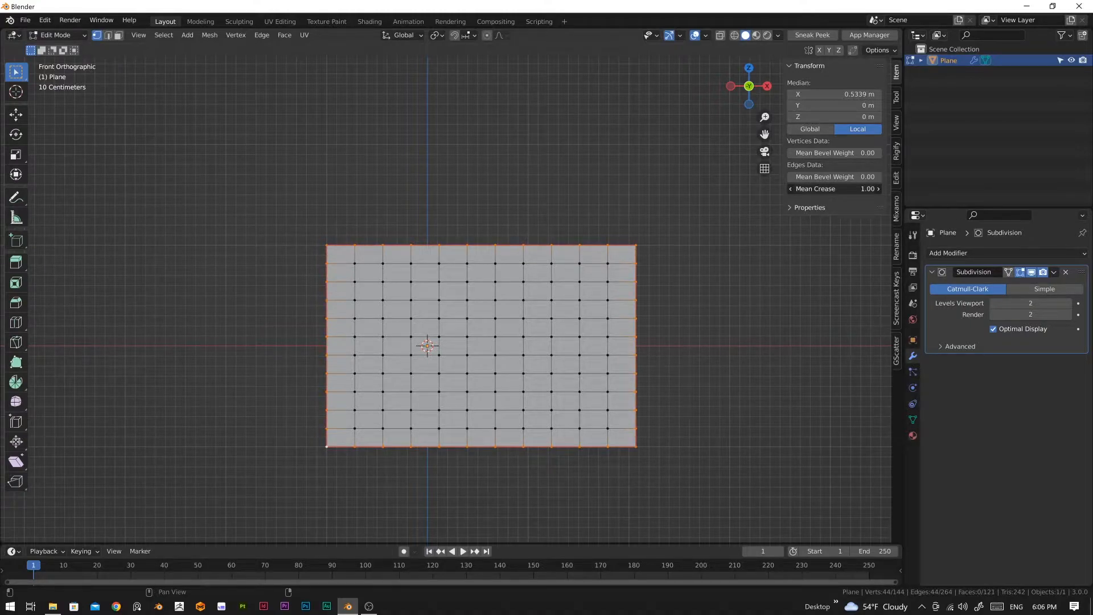
left_click(707, 279)
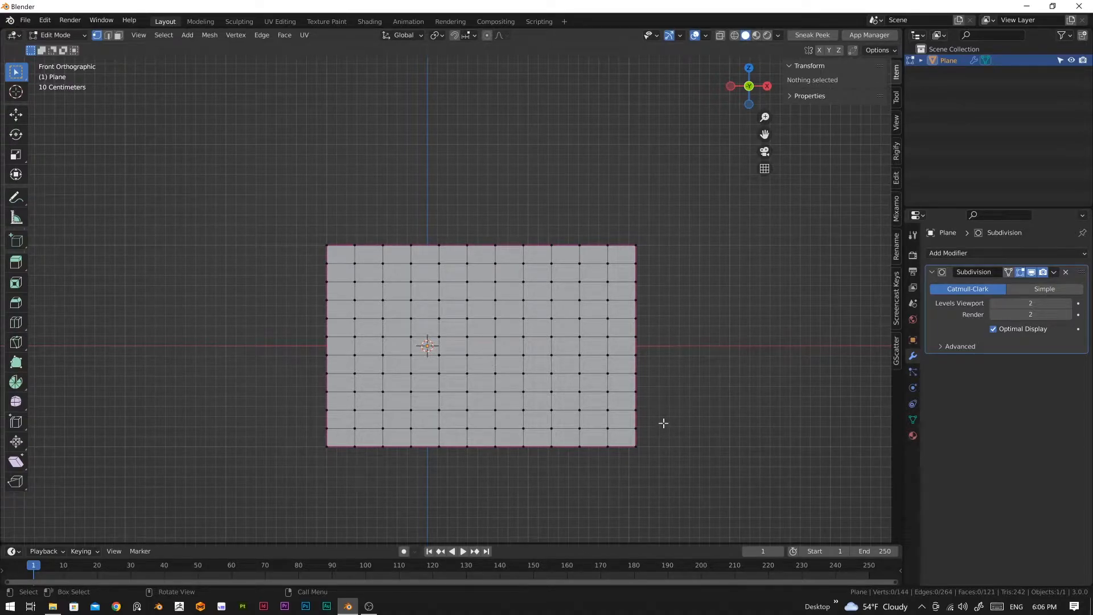
key("Tab")
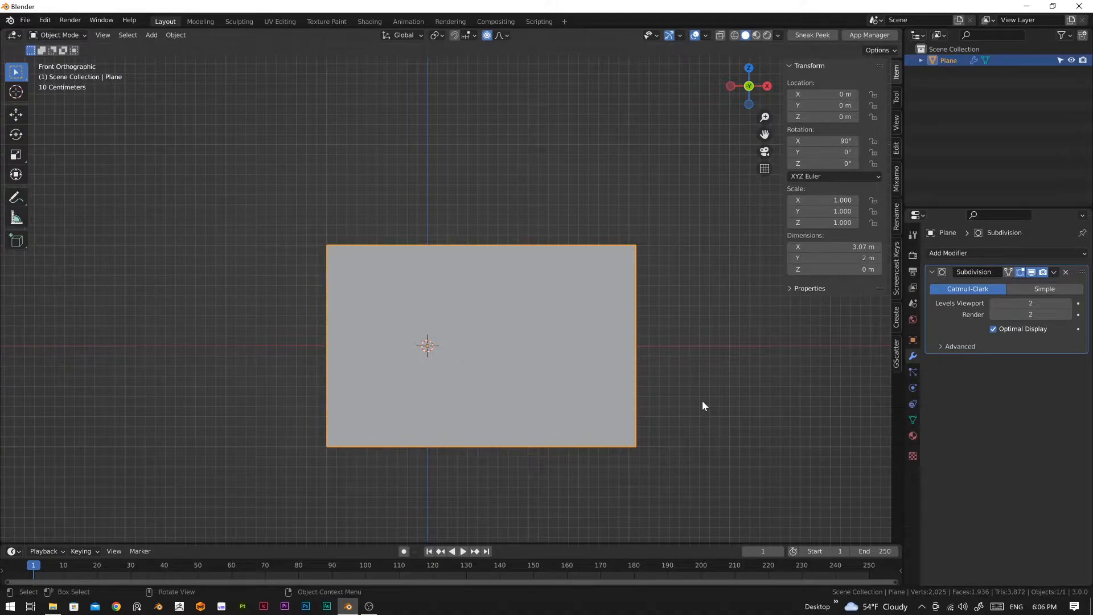
Step: Raise the plane about 5.24 m along the Z axis
scroll(572, 399, "down", 5)
middle_click_drag(547, 364, 535, 437, "shift")
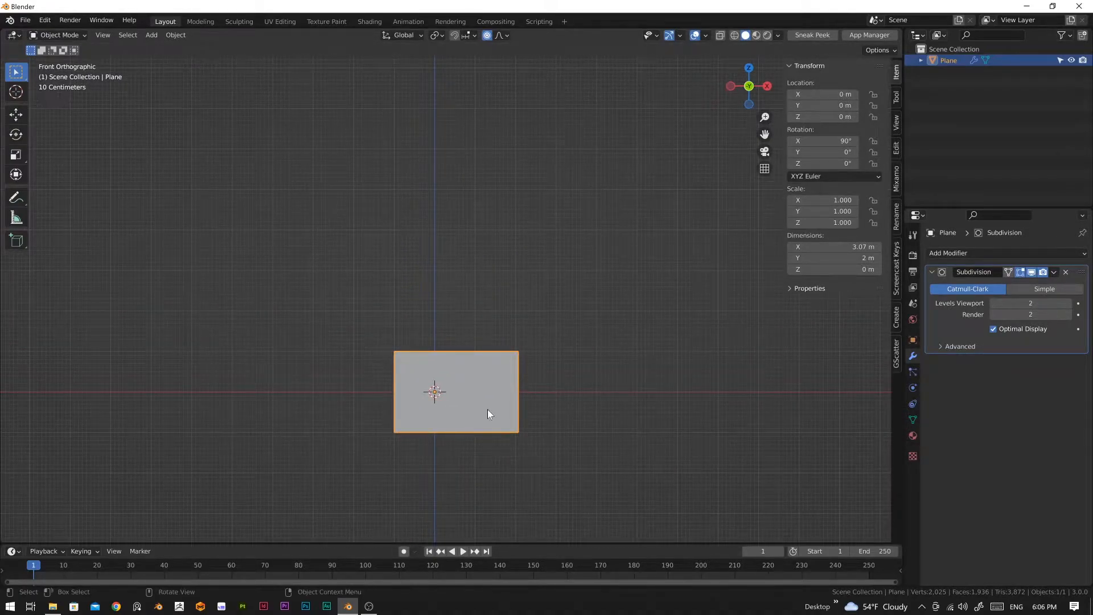
key("g")
key("z")
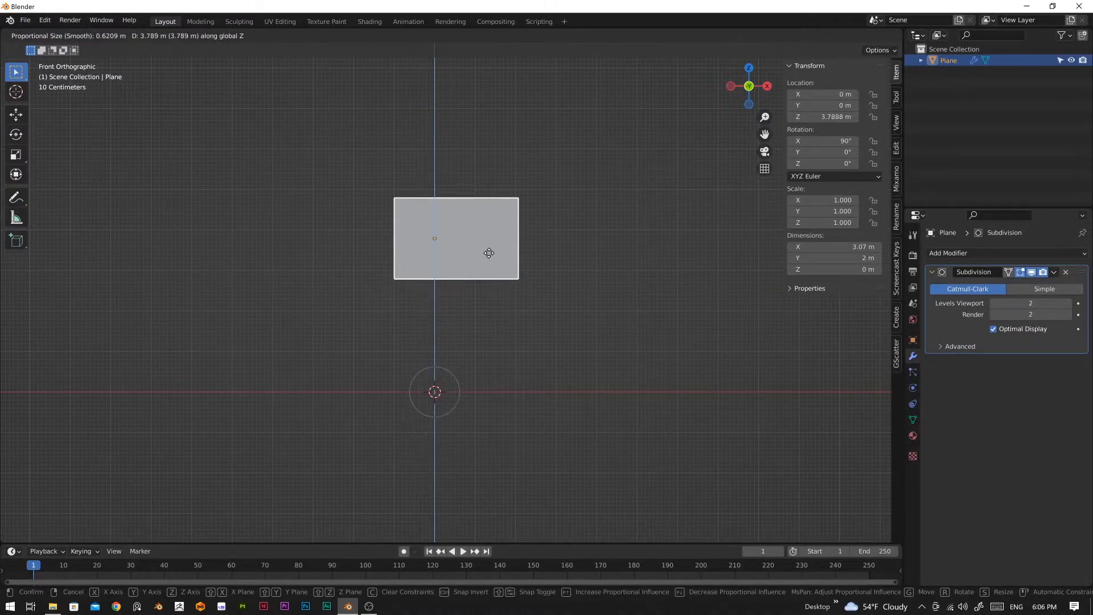
left_click(493, 202)
middle_click_drag(547, 310, 541, 432, "shift")
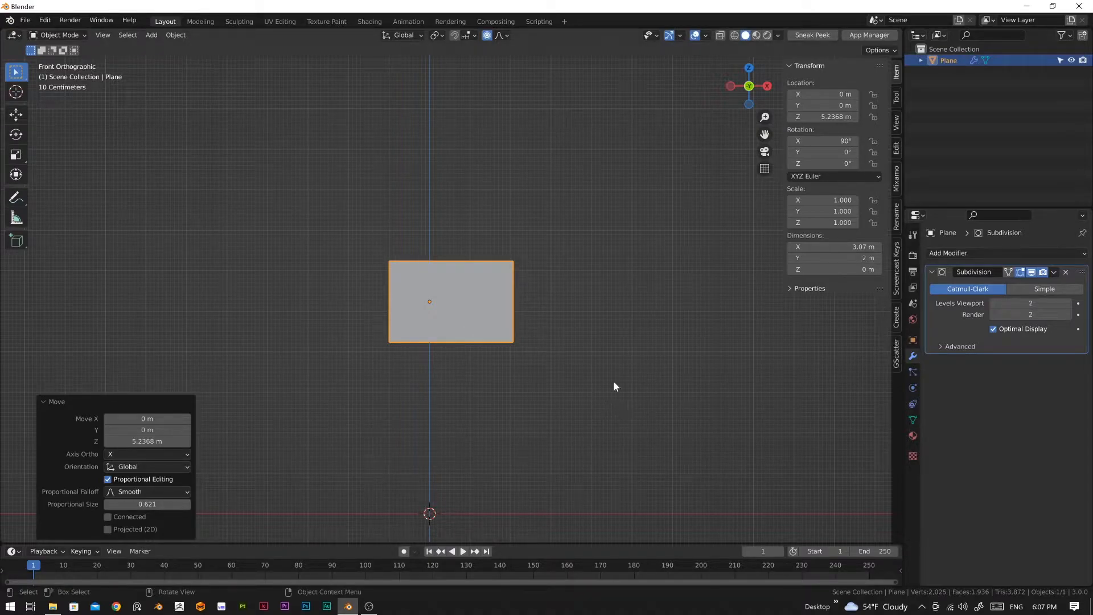
Step: Select only the plane's upper-left and lower-left corner vertices and create a vertex group named Pin
left_click(913, 420)
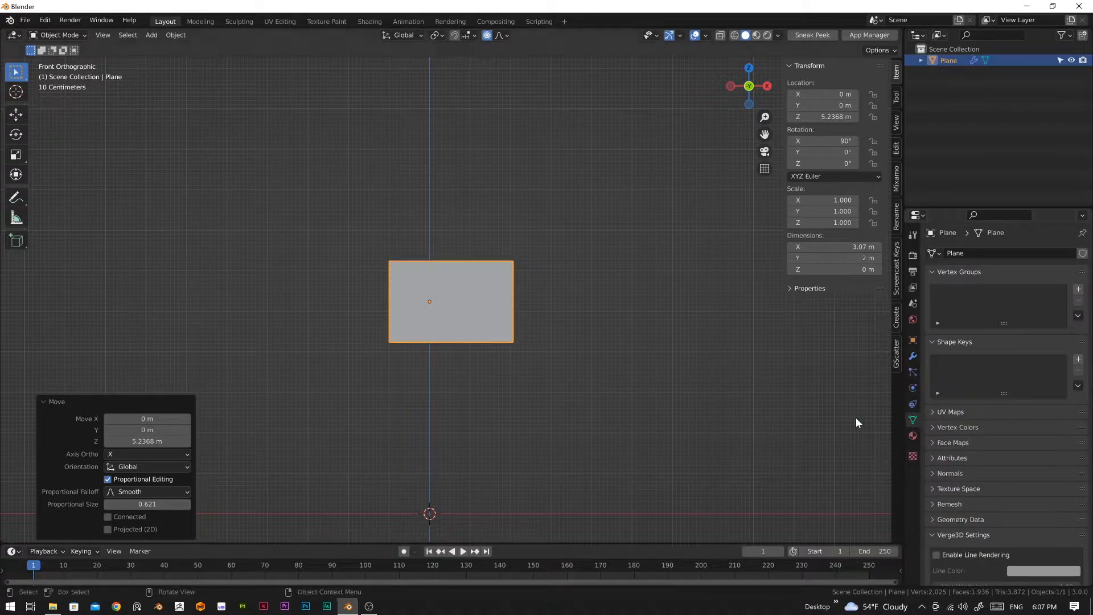
key("Tab")
scroll(347, 315, "up", 3)
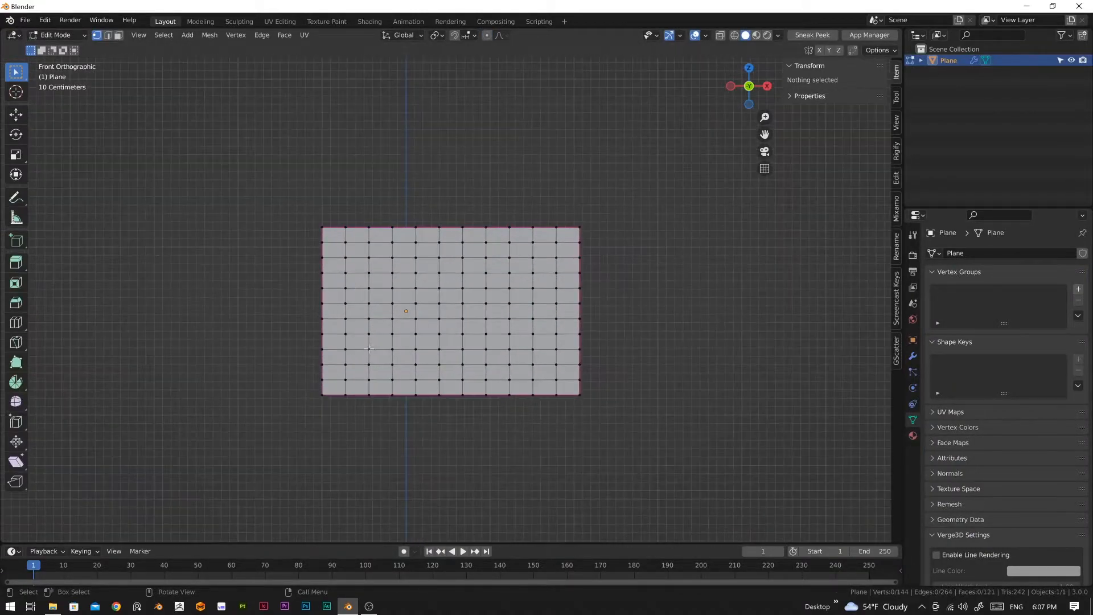
middle_click_drag(247, 254, 395, 271, "shift")
left_click(477, 247)
left_click(467, 406, "shift")
left_click(493, 420, "shift")
left_click_drag(454, 406, 481, 427)
left_click_drag(464, 228, 478, 263, "shift")
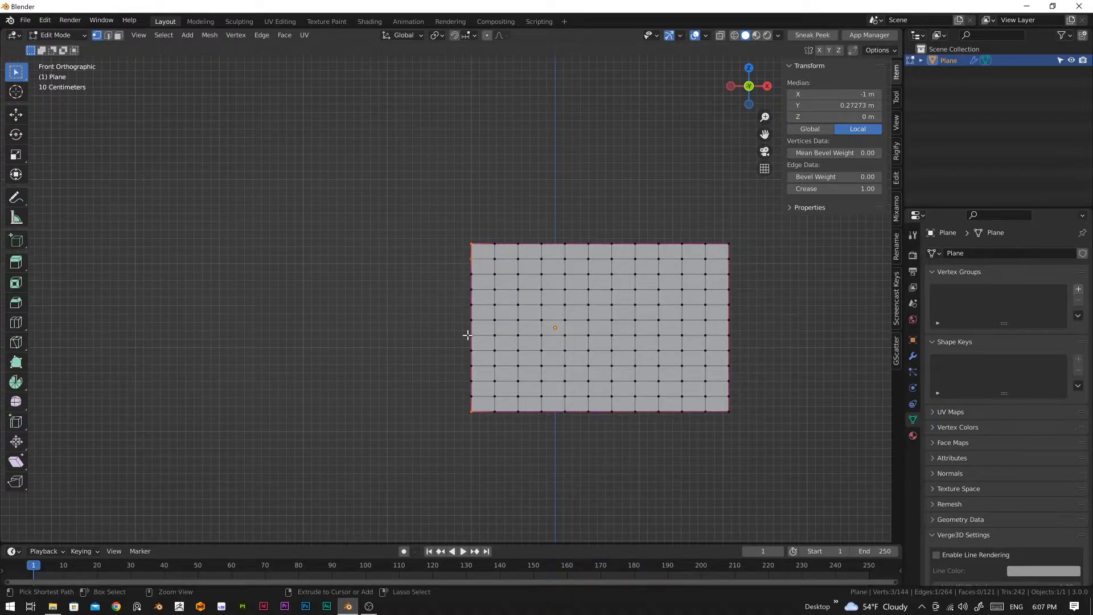
left_click(470, 261, "shift")
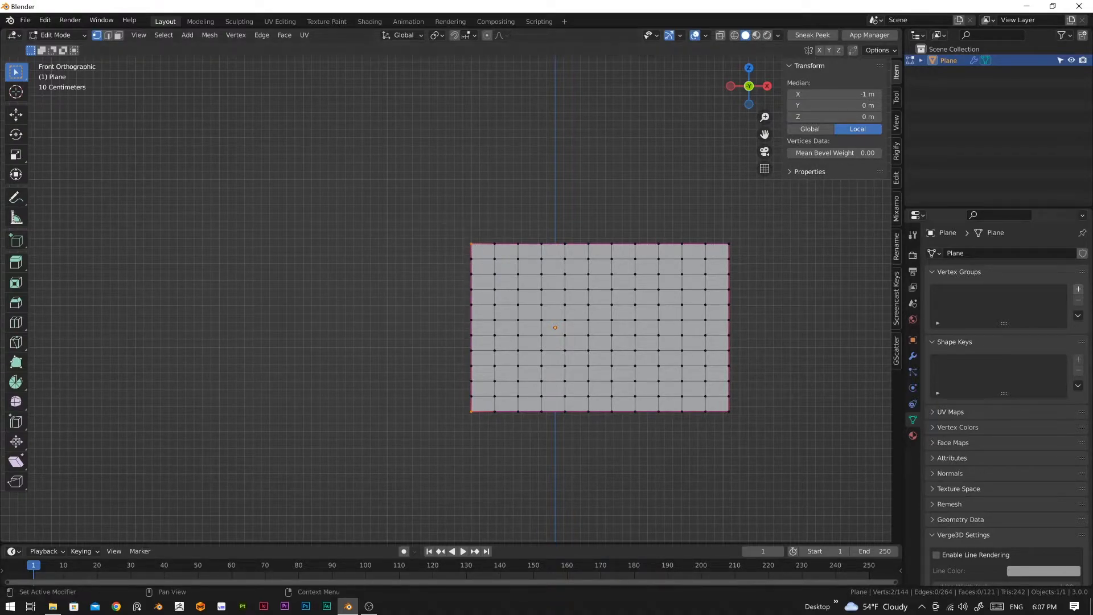
left_click(1078, 289)
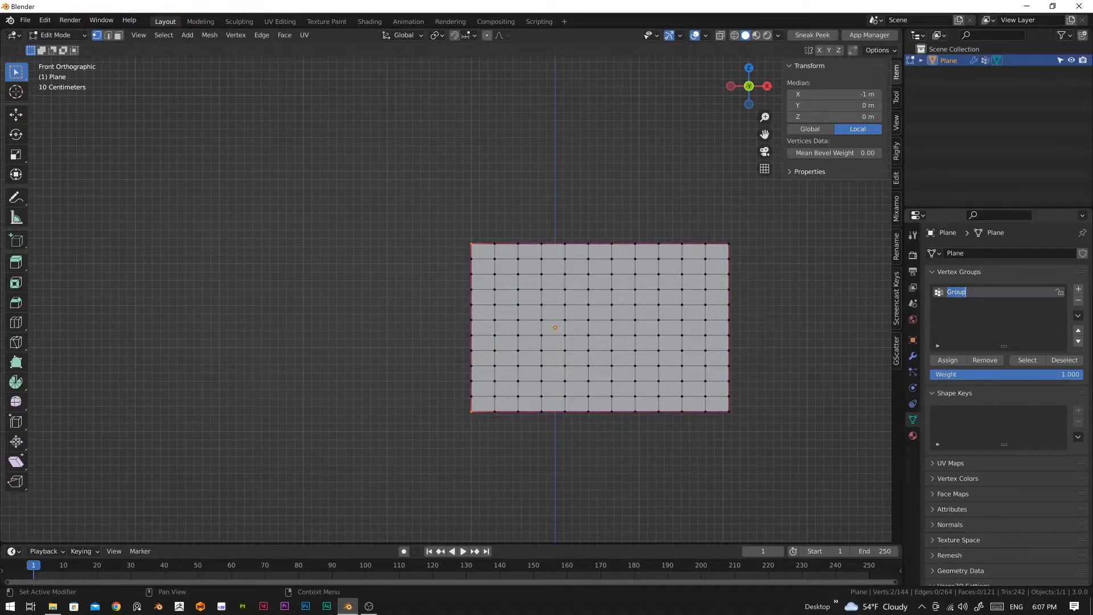
type("Pl")
key("Return")
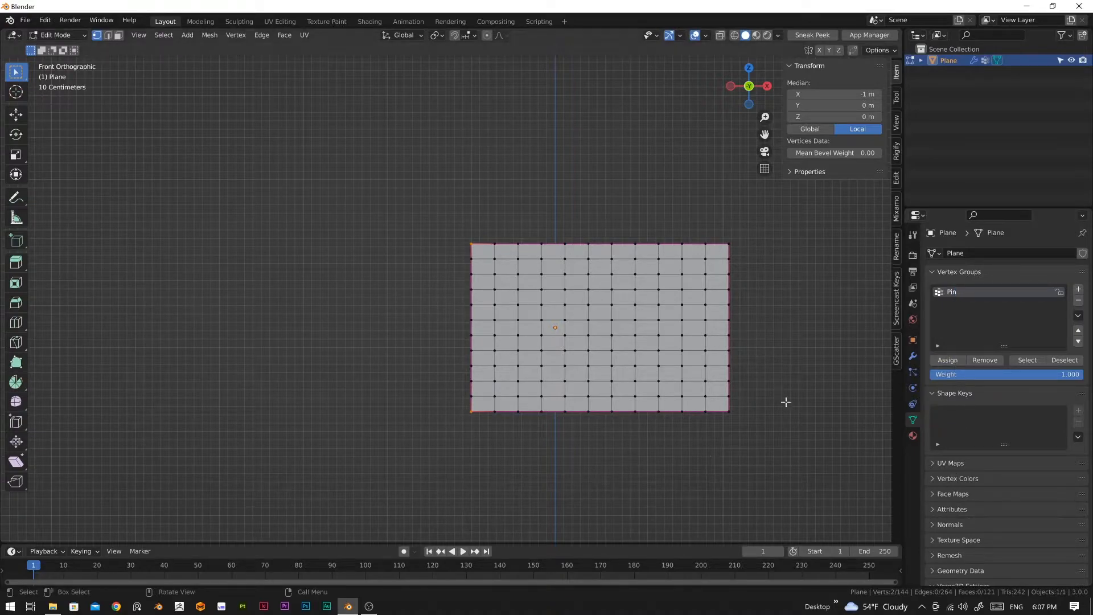
Step: Add cloth physics to the plane in Object Mode and apply the preset with 0.15 kg vertex mass and 0.050 bending stiffness
left_click(914, 387)
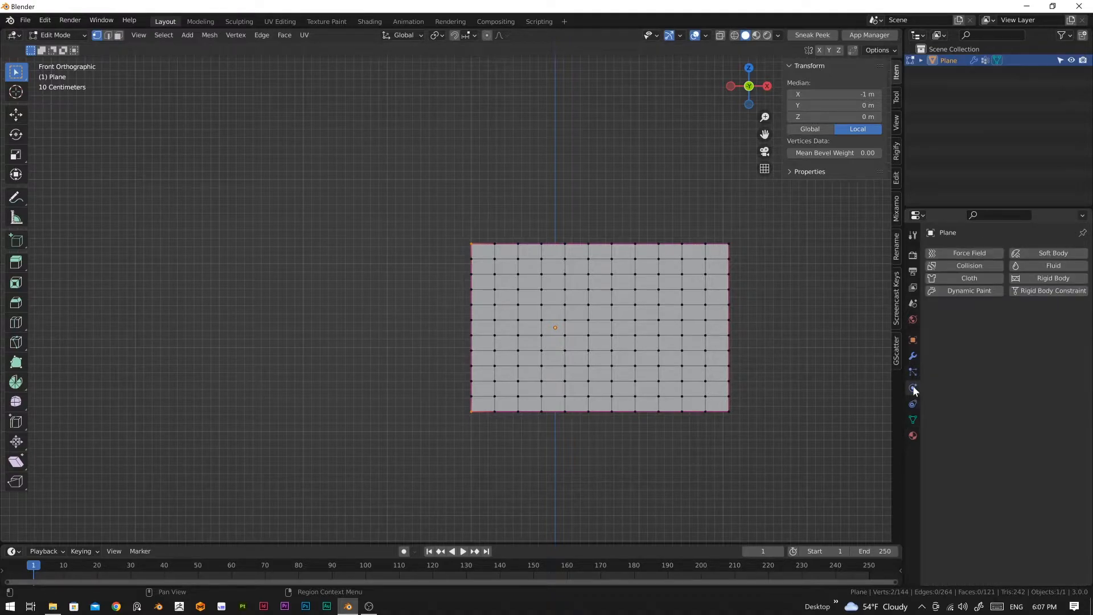
key("Tab")
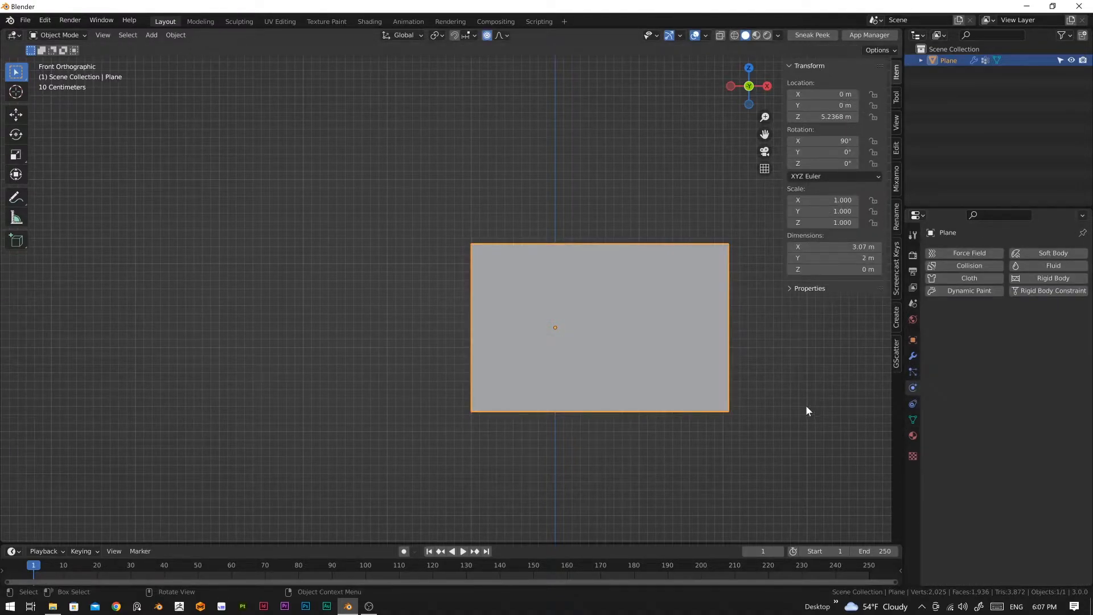
middle_click_drag(795, 422, 605, 407, "shift")
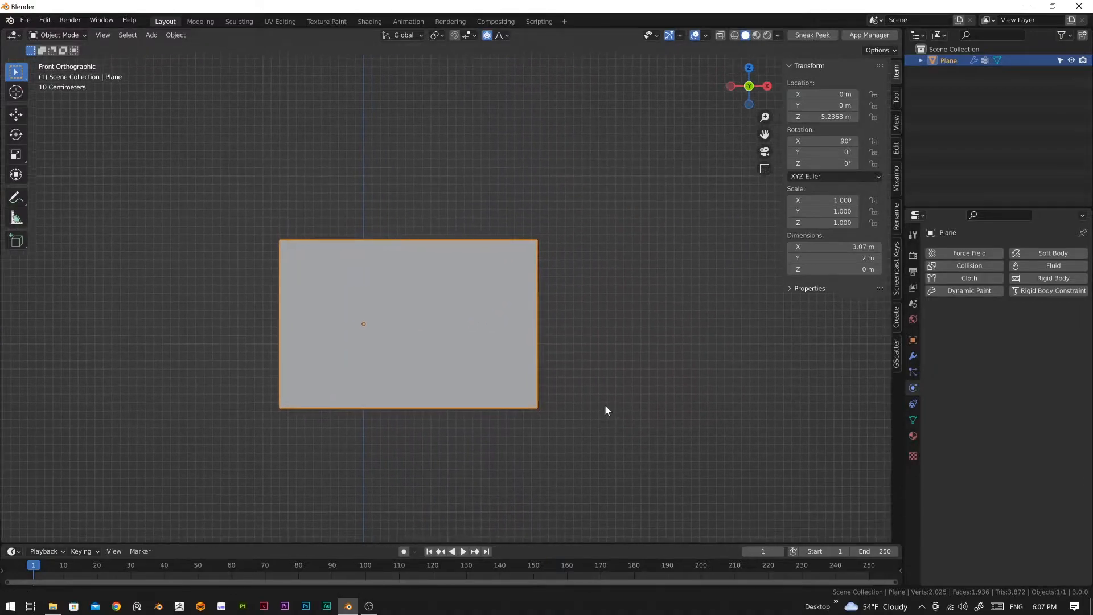
left_click(960, 278)
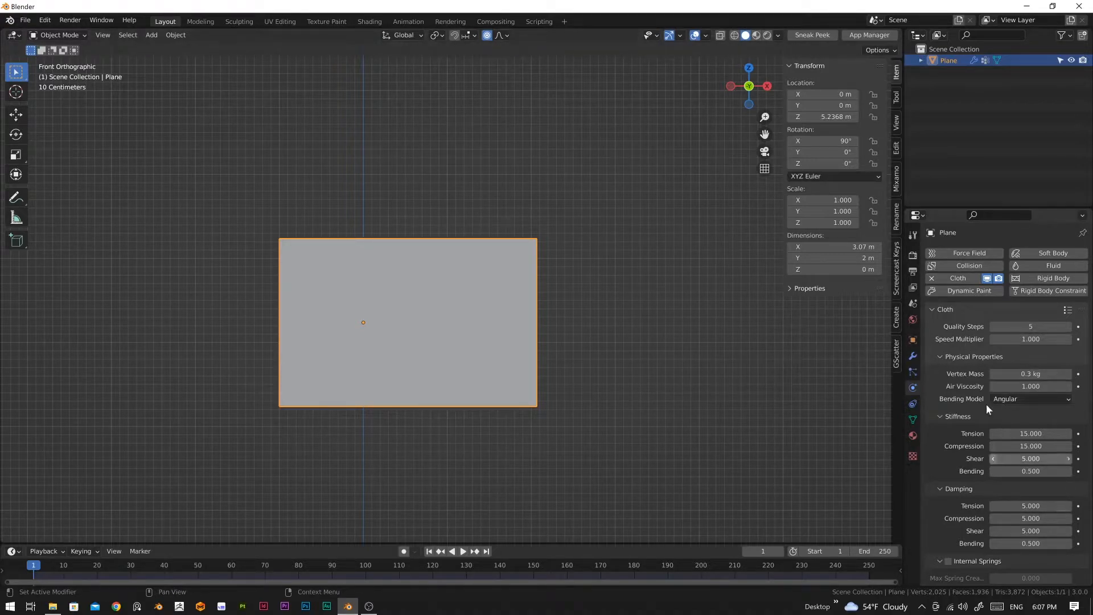
left_click(1067, 310)
left_click(1023, 267)
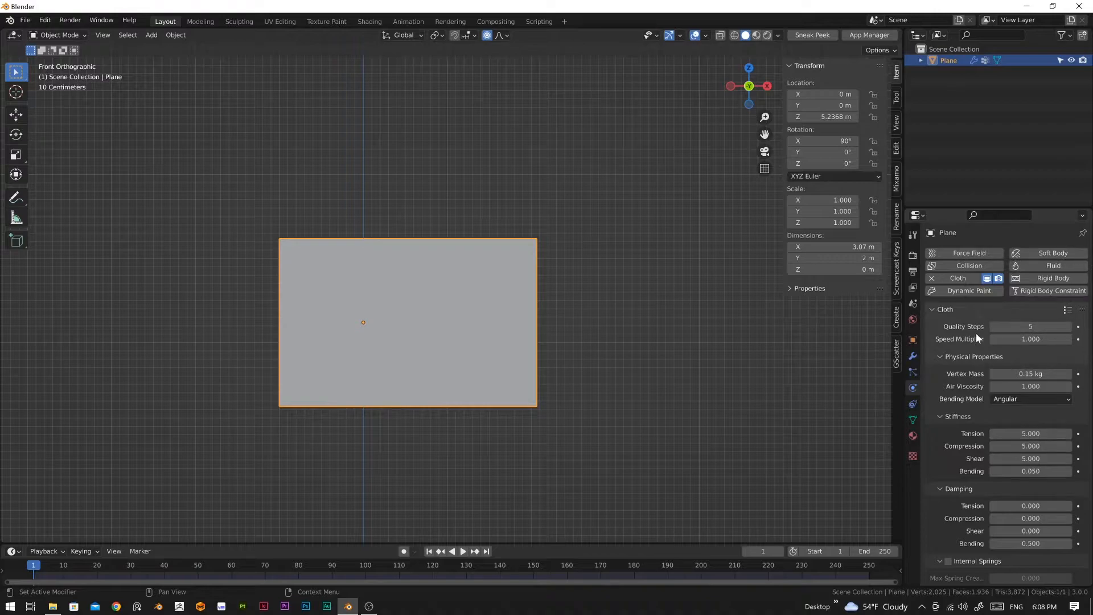
Step: Set the cloth's shape pin group to the Pin vertex group
scroll(1006, 467, "down", 5)
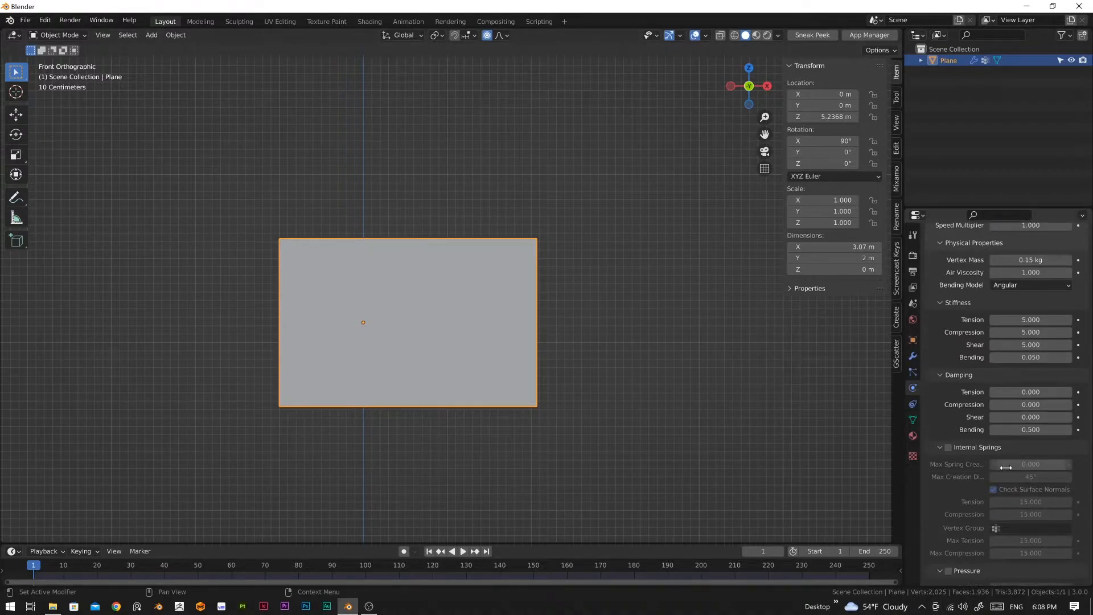
scroll(1006, 467, "down", 4)
left_click(955, 535)
scroll(998, 513, "down", 2)
left_click(1000, 485)
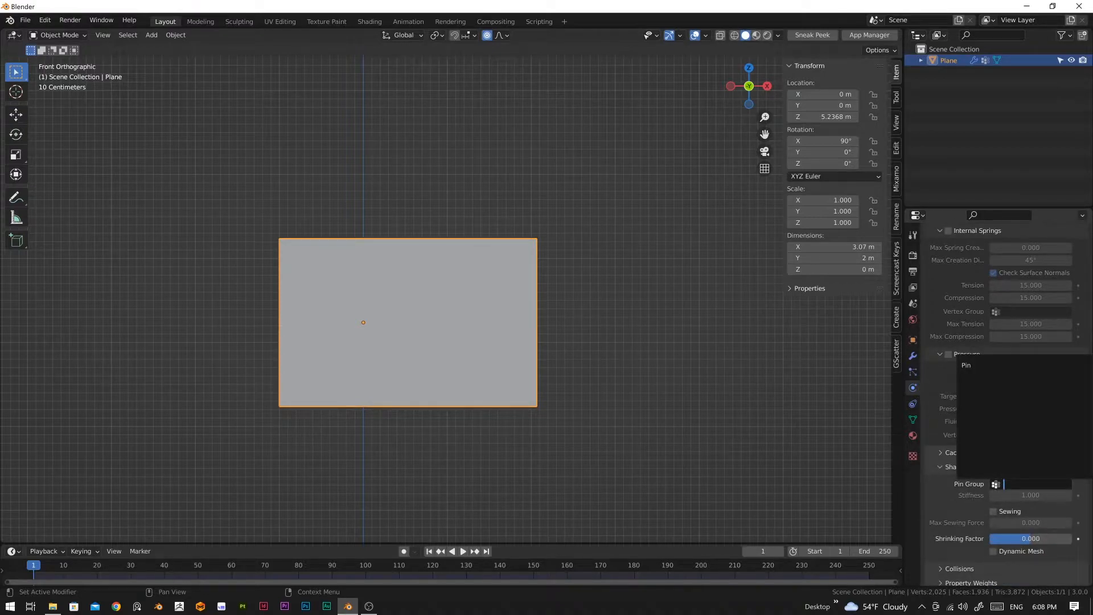
left_click(967, 364)
scroll(1013, 502, "down", 1)
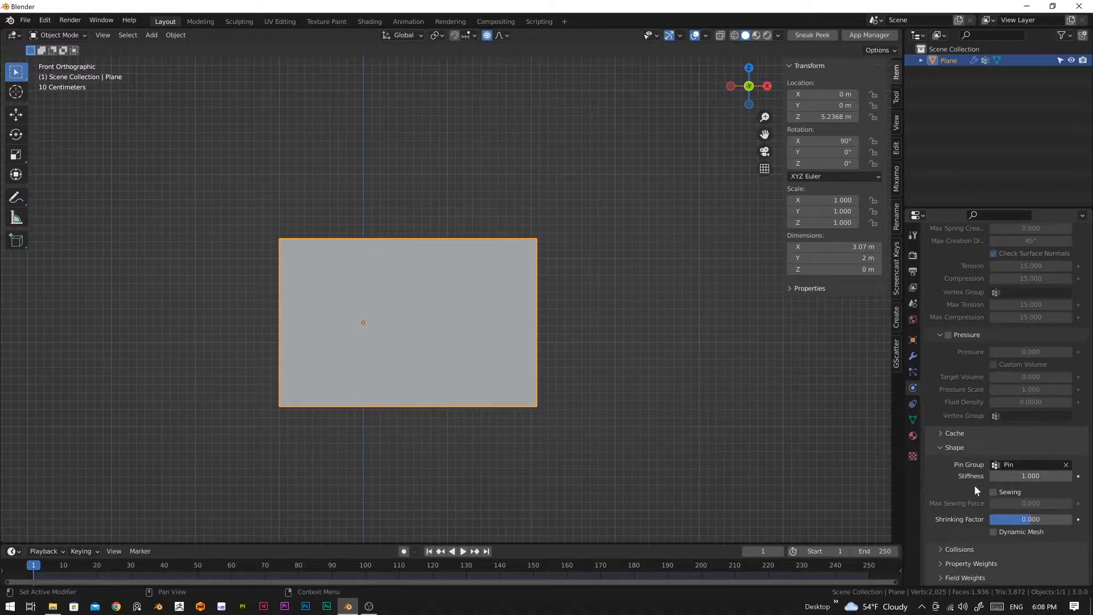
Step: Enable self collisions in the cloth's collision settings
left_click(969, 550)
scroll(983, 493, "down", 8)
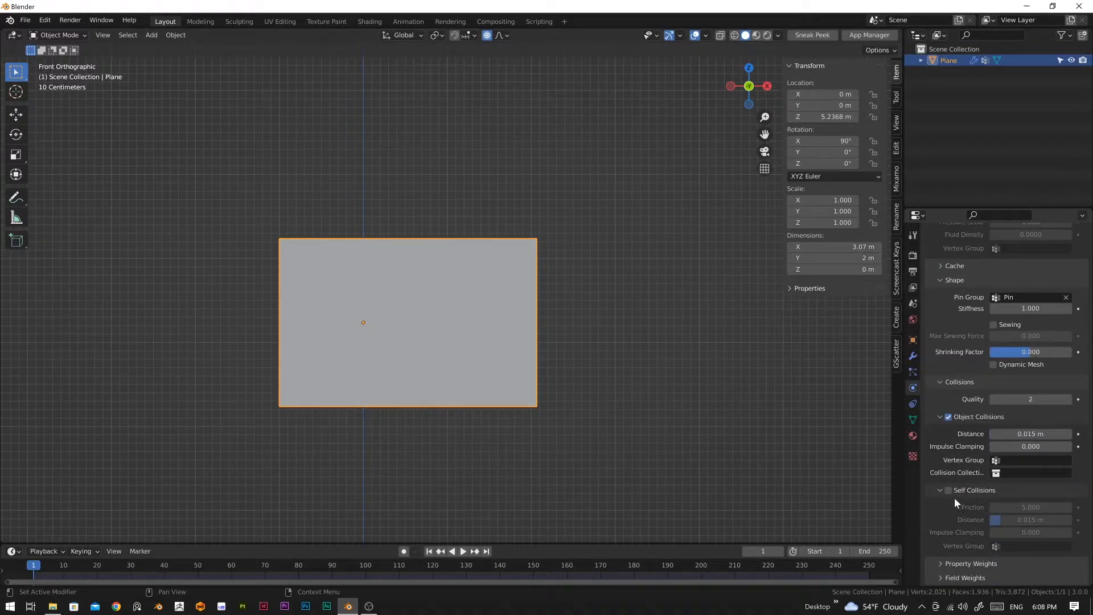
left_click(948, 490)
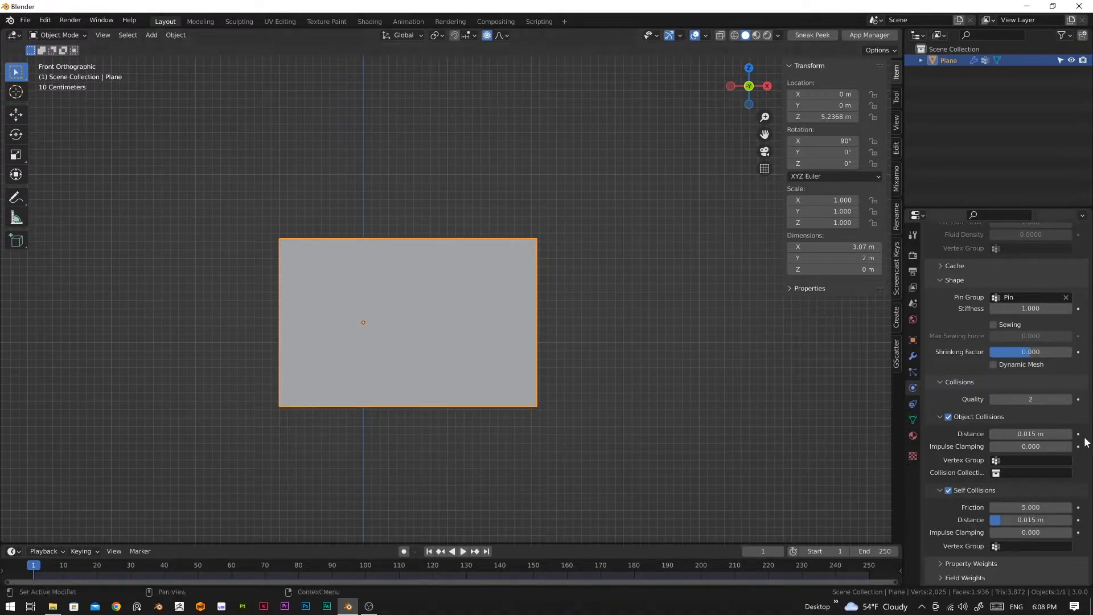
scroll(1016, 418, "up", 3)
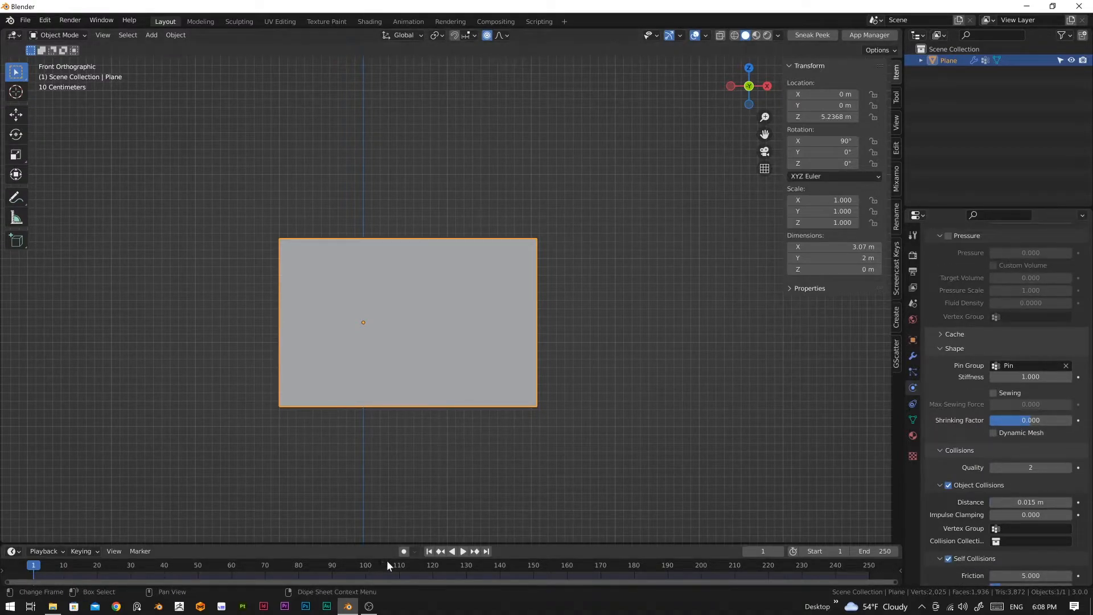
Step: Play the cloth simulation to about frame 71, stop it, and apply smooth shading to the plane
key("space")
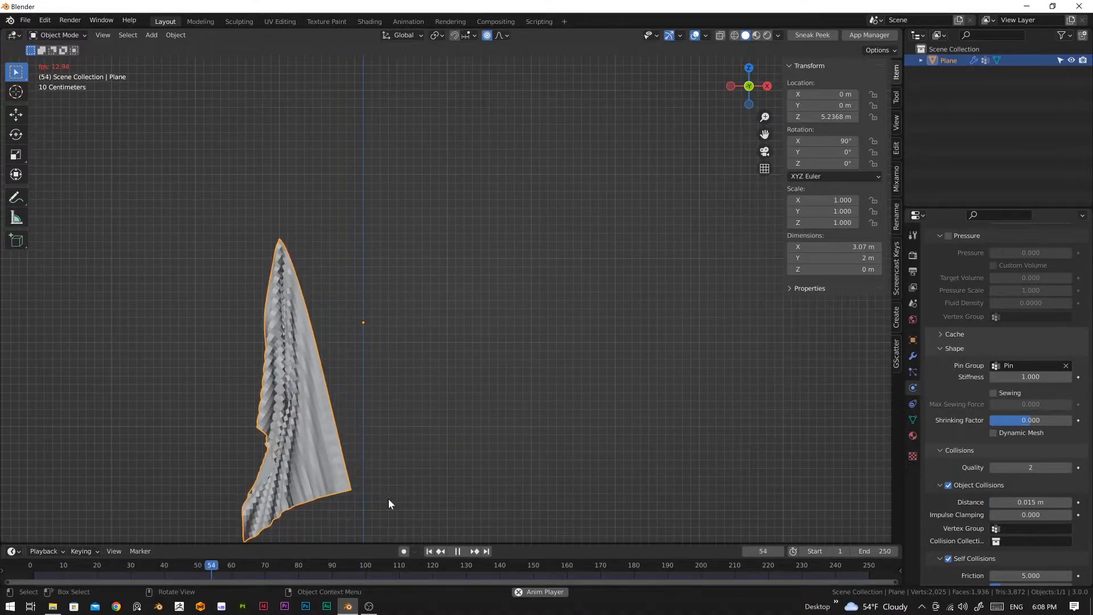
key("space")
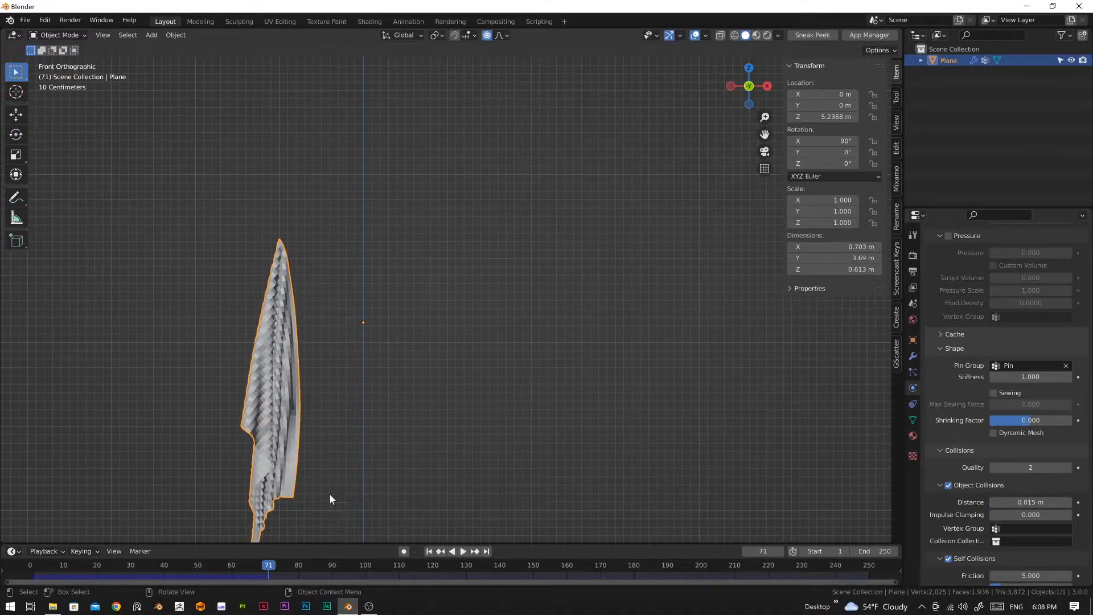
right_click(295, 412)
left_click(272, 393)
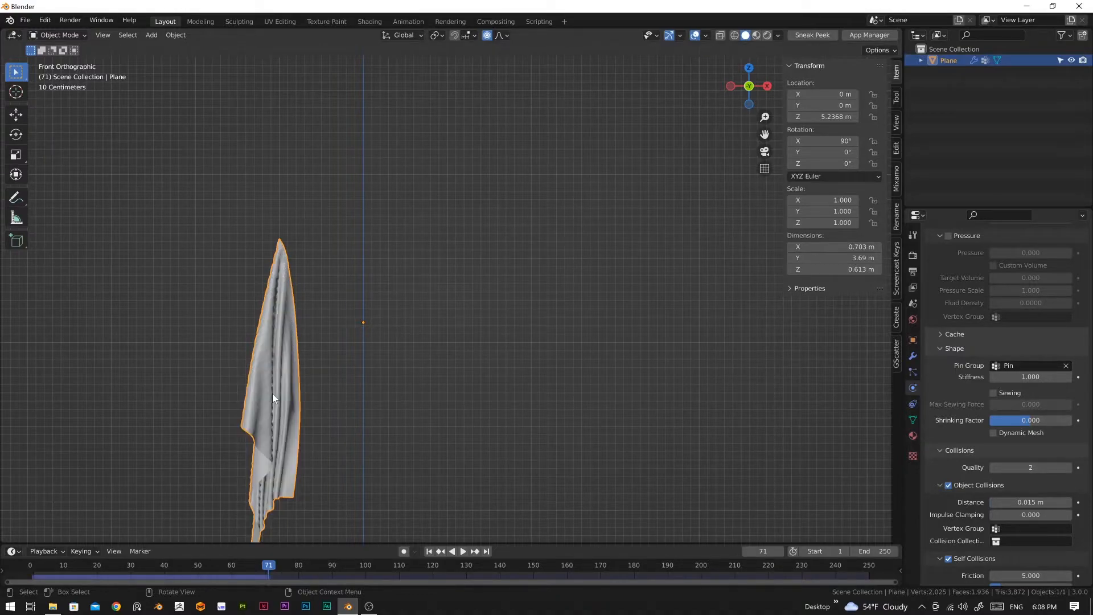
Step: Replay the smooth-shaded cloth simulation from frame 1, stop it and return to the first frame
left_click(429, 552)
key("space")
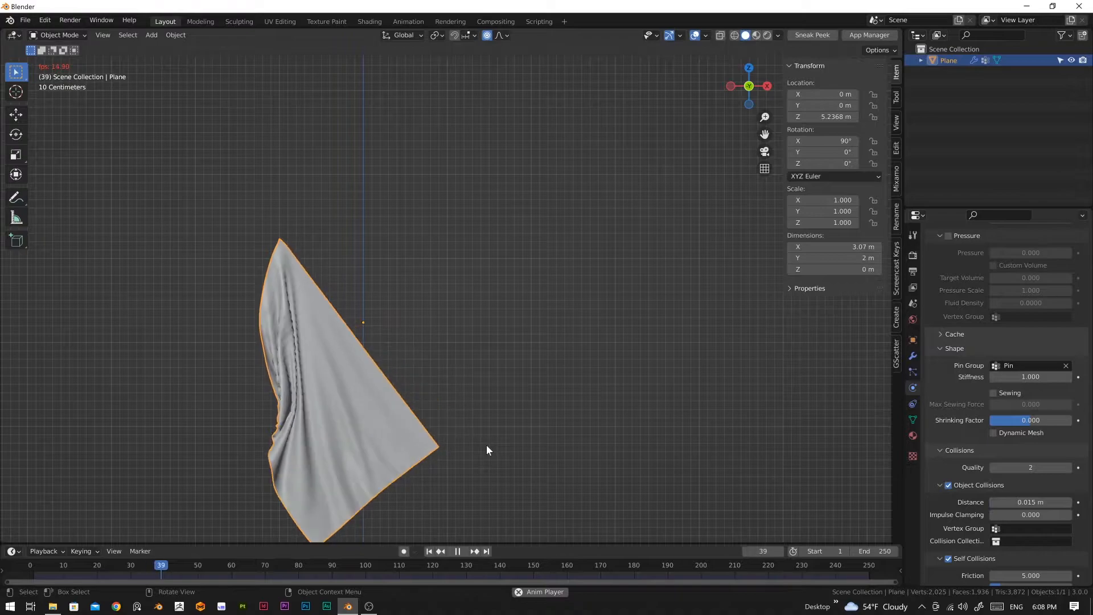
key("space")
key("Tab")
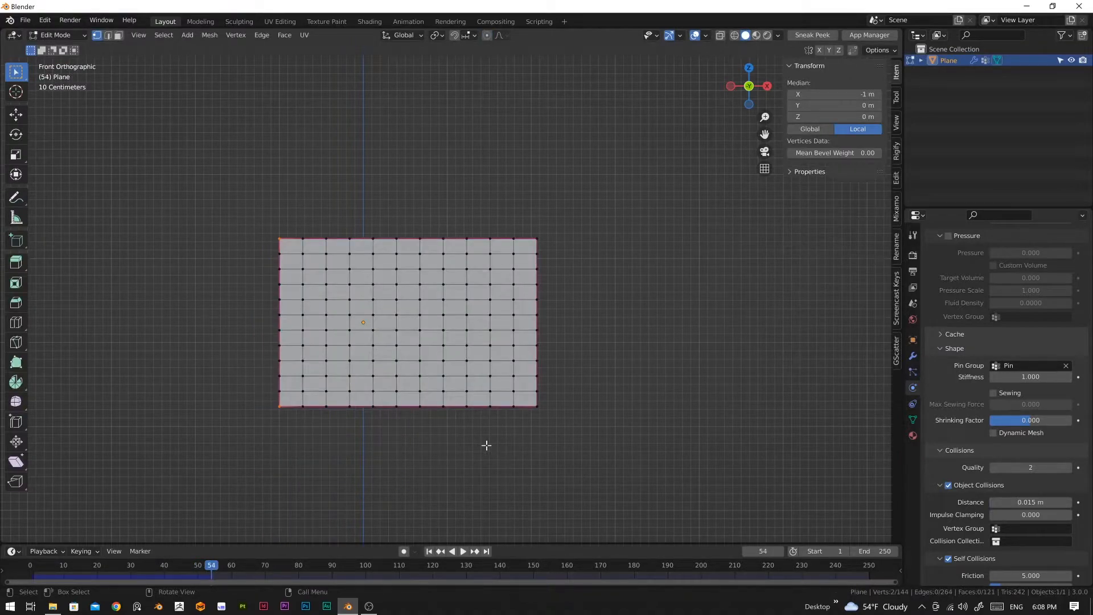
key("Tab")
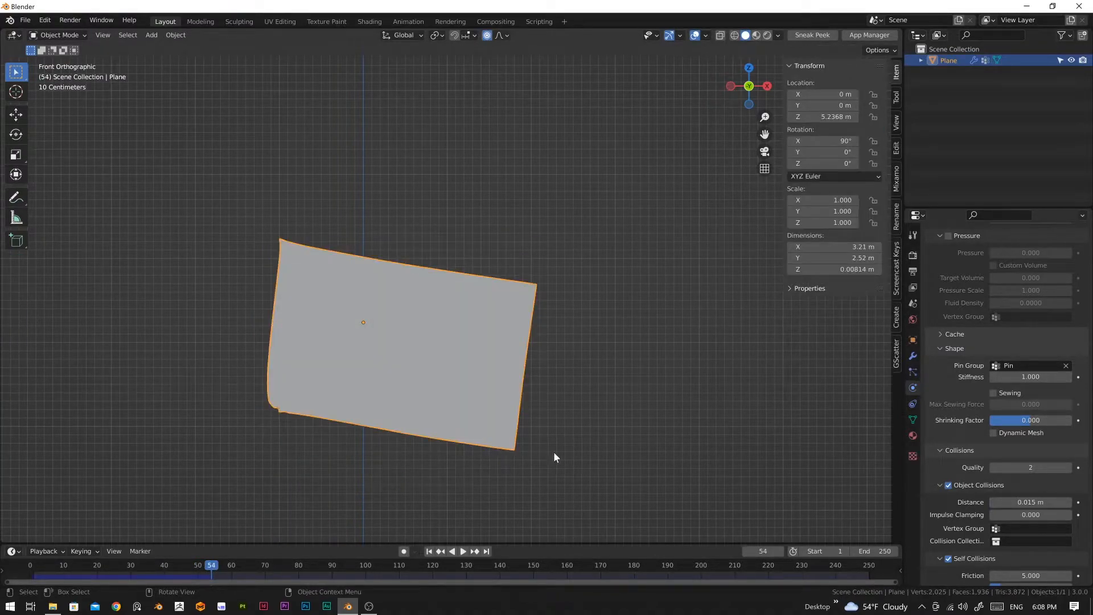
left_click(428, 551)
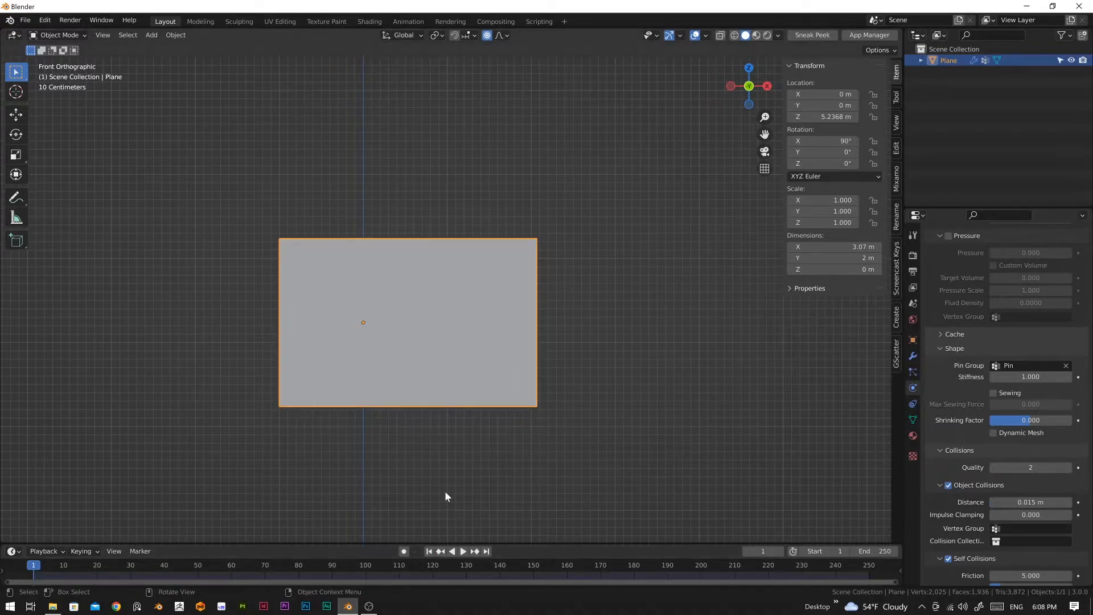
scroll(445, 491, "down", 5)
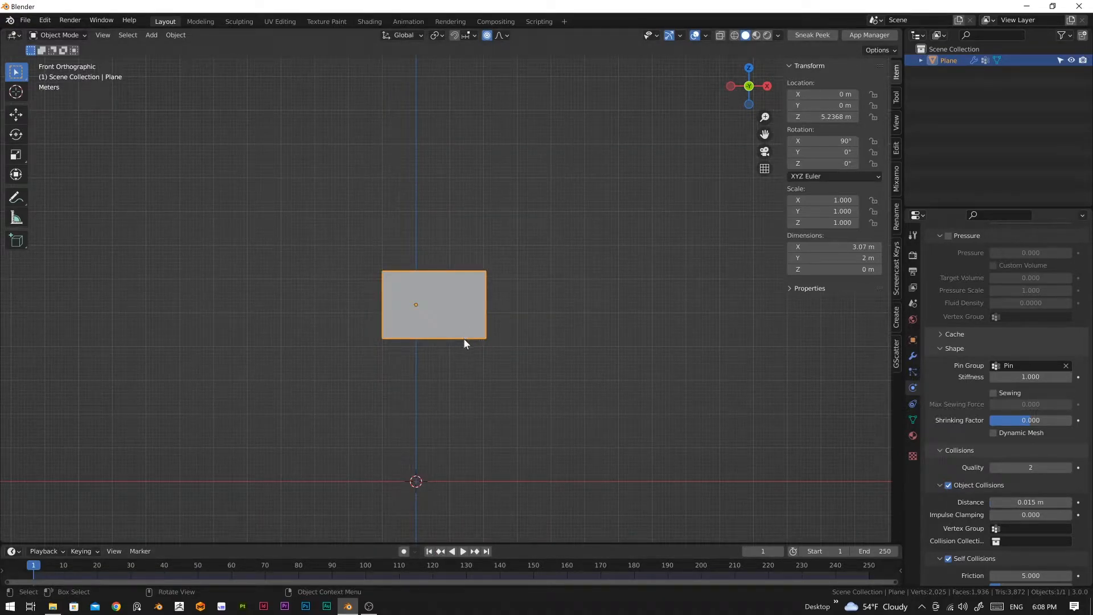
Step: Create a new material for the plane in the Shading workspace
left_click(369, 22)
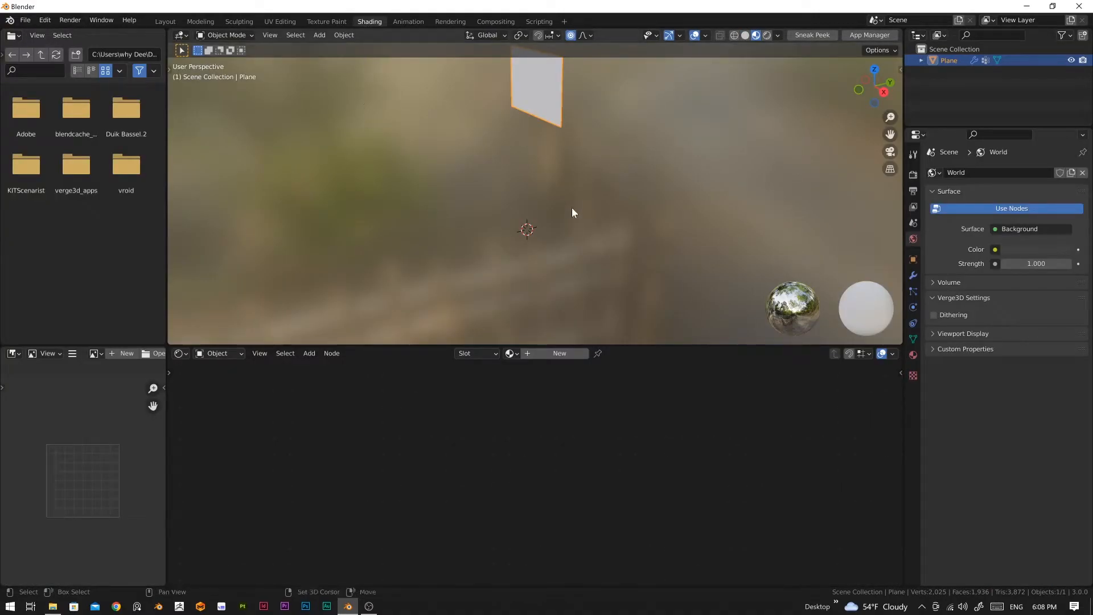
middle_click_drag(548, 260, 536, 288)
left_click(548, 354)
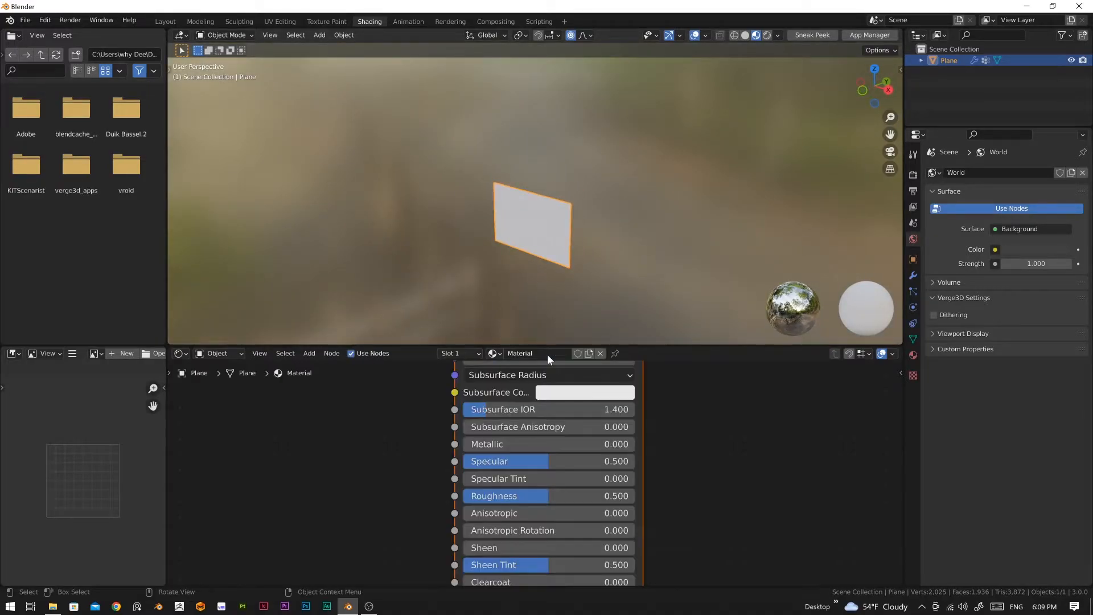
scroll(537, 517, "down", 5)
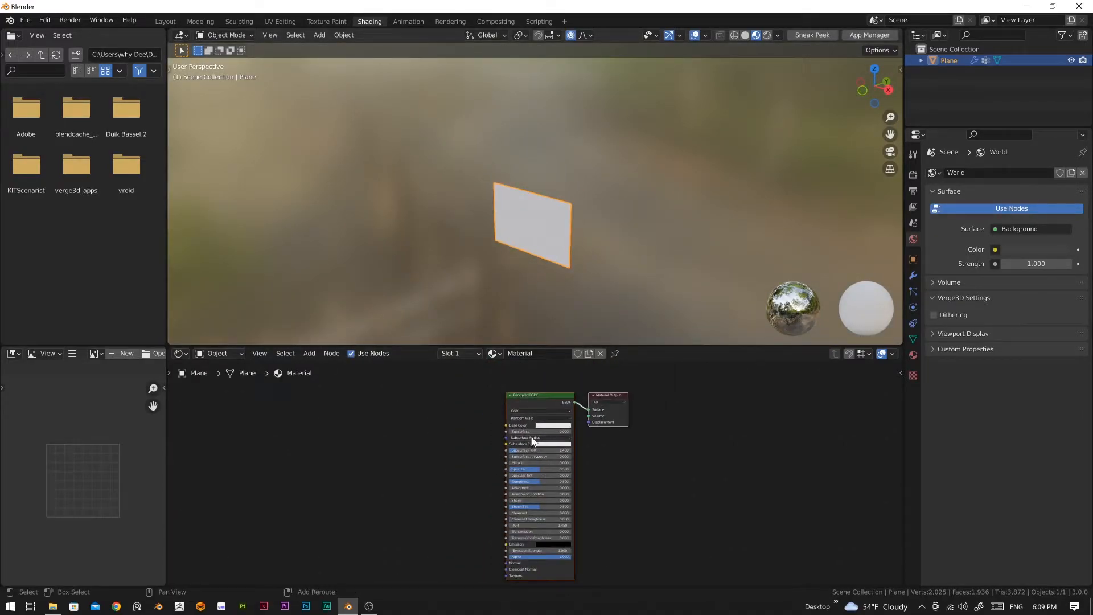
middle_click_drag(560, 282, 593, 269)
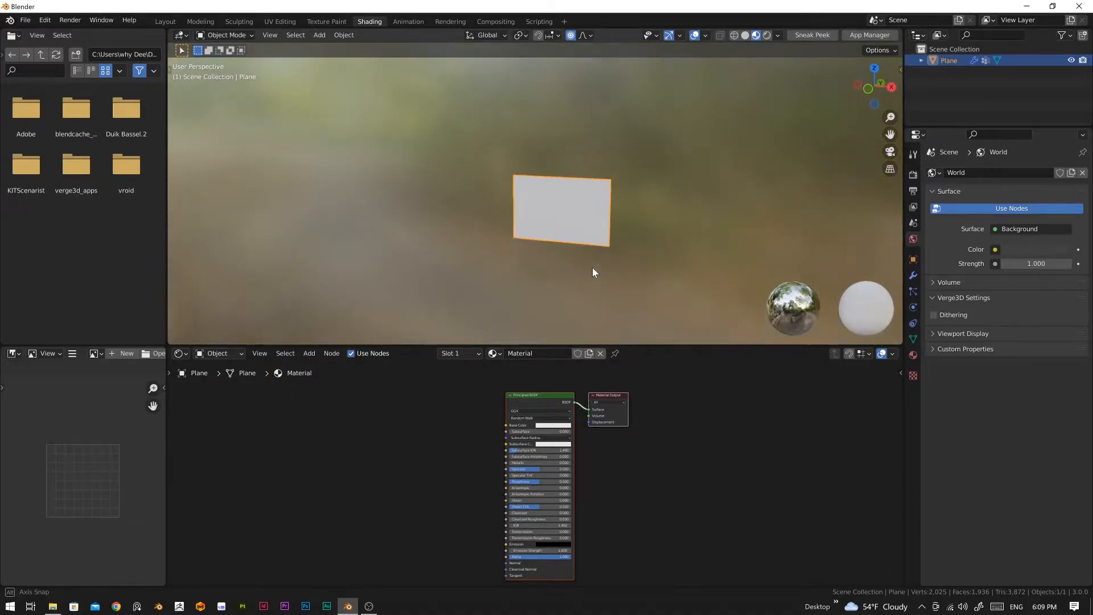
Step: Set the material's base color to red
left_click(548, 426)
left_click_drag(556, 370, 560, 380)
left_click(622, 454)
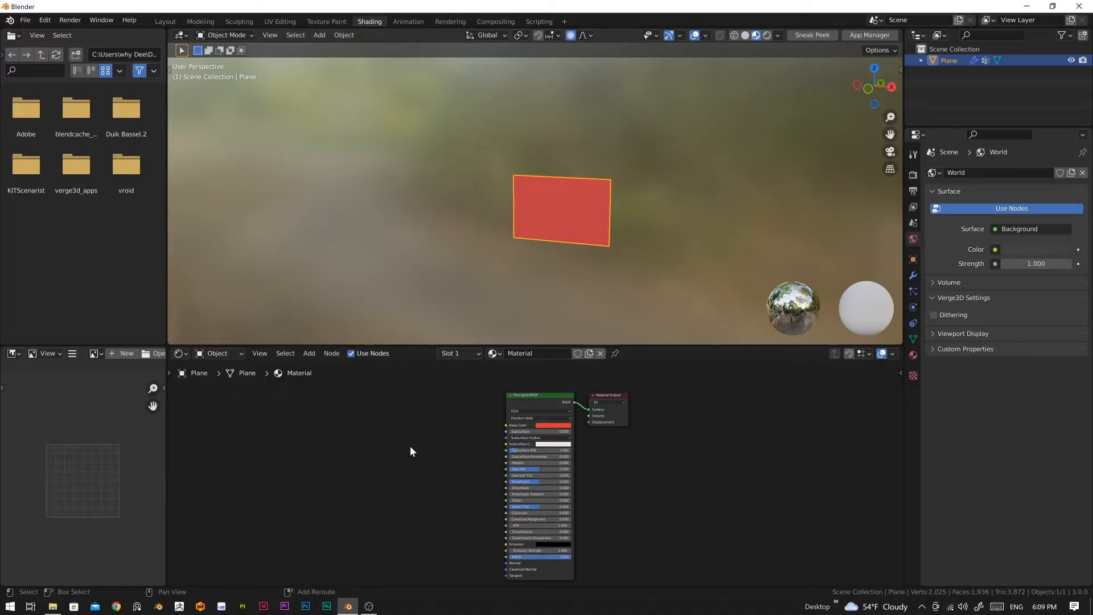
Step: Add an Image Texture node and connect its Color output to the Principled BSDF's Base Color
key("shift+a")
mouse_move(385, 495)
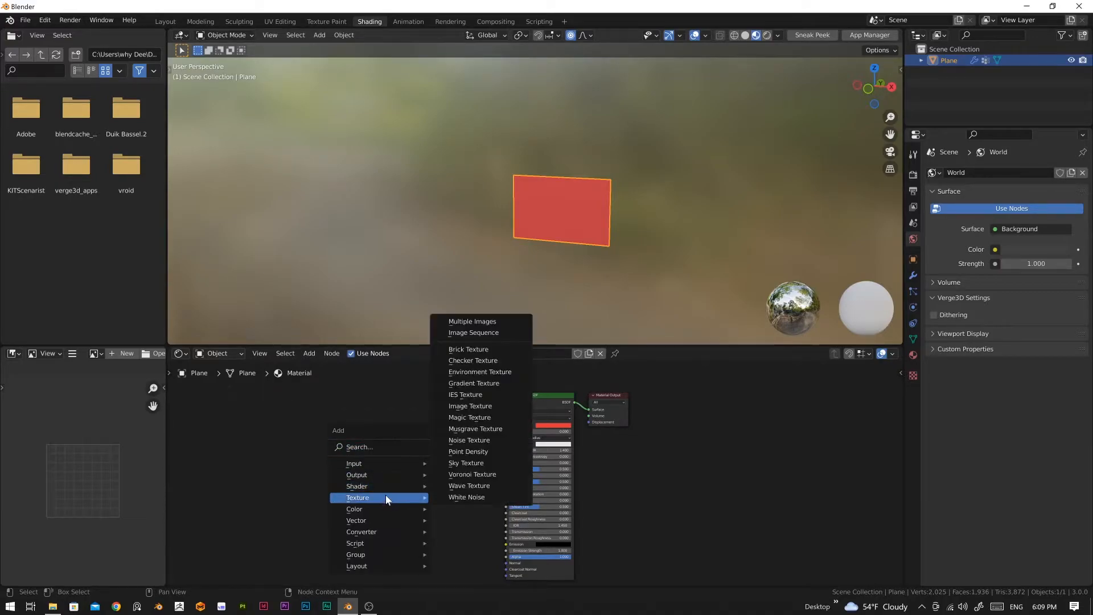
left_click(483, 408)
left_click(371, 412)
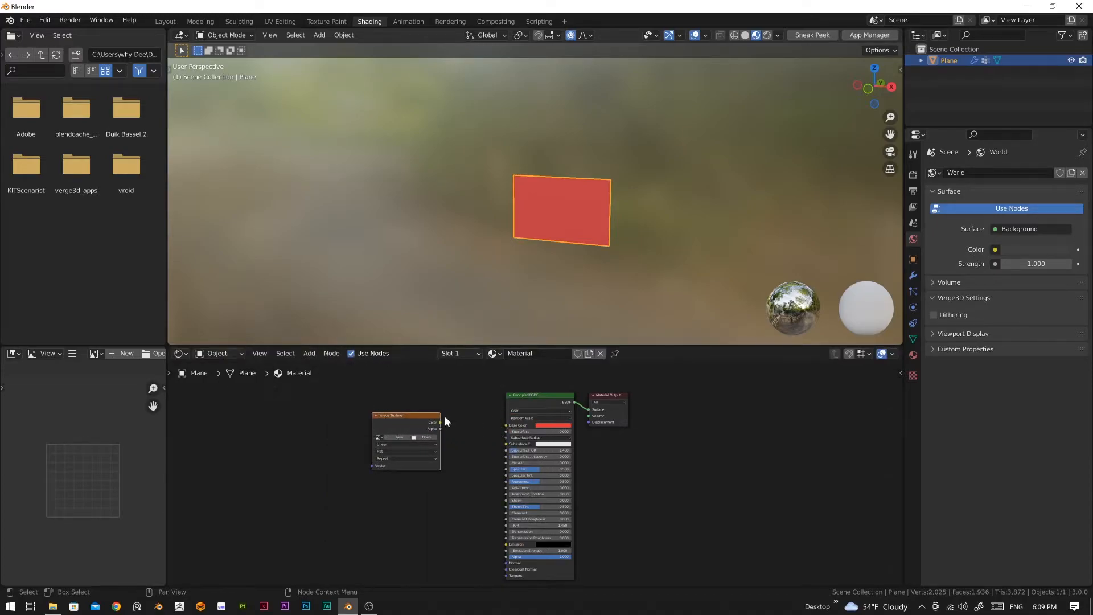
left_click_drag(442, 423, 504, 425)
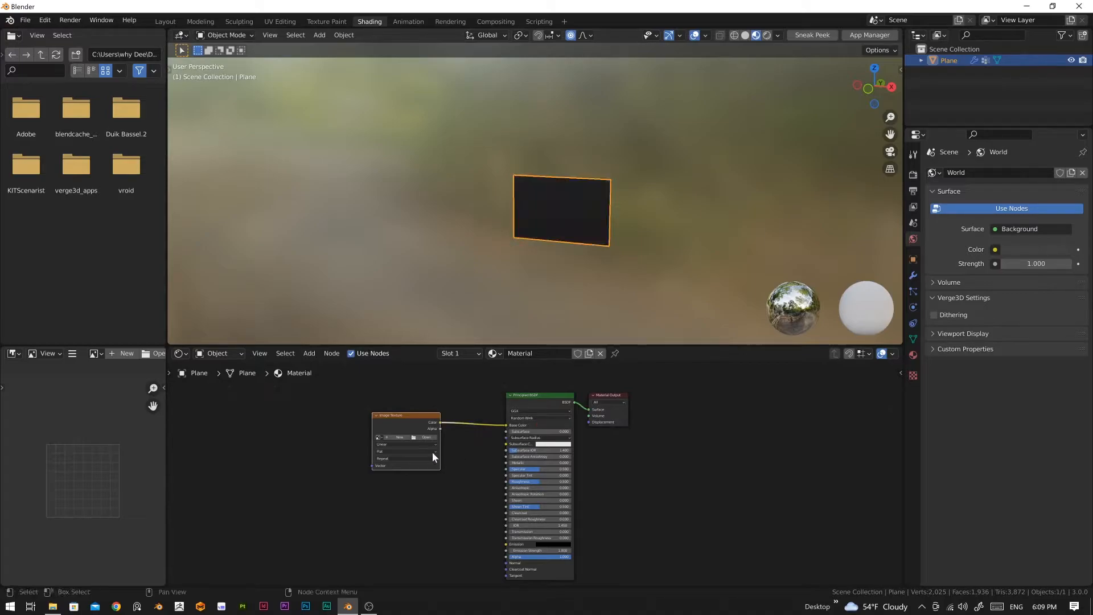
Step: Load the Japanese flag image from the Downloads folder into the Image Texture node
left_click(424, 438)
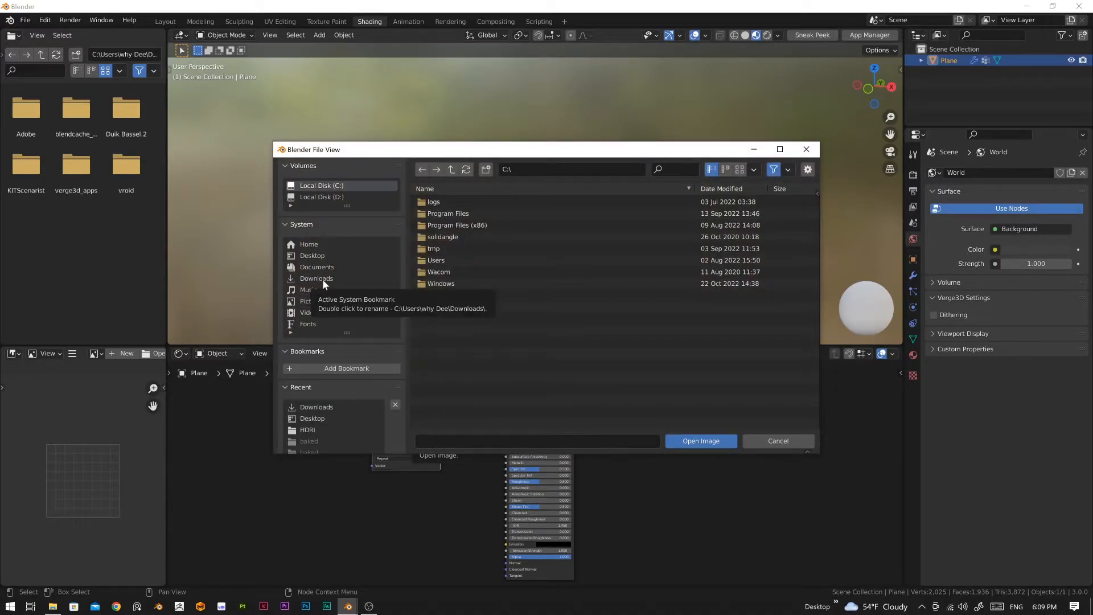
left_click(303, 281)
scroll(510, 308, "down", 2)
left_click(460, 319)
left_click(689, 443)
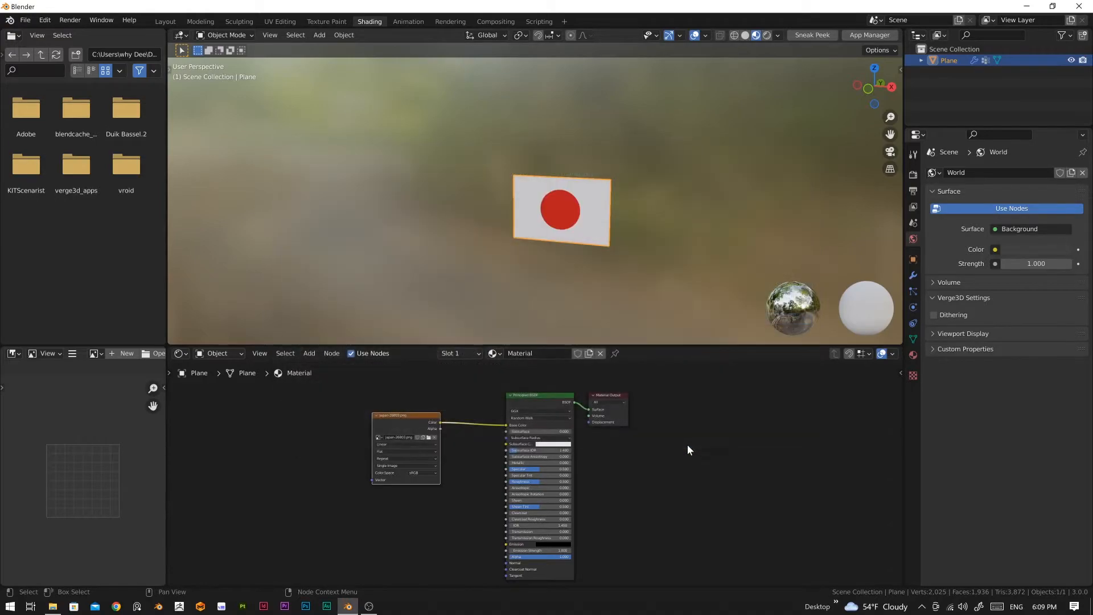
Step: Space the Principled BSDF and Material Output nodes further apart
middle_click_drag(548, 248, 623, 274)
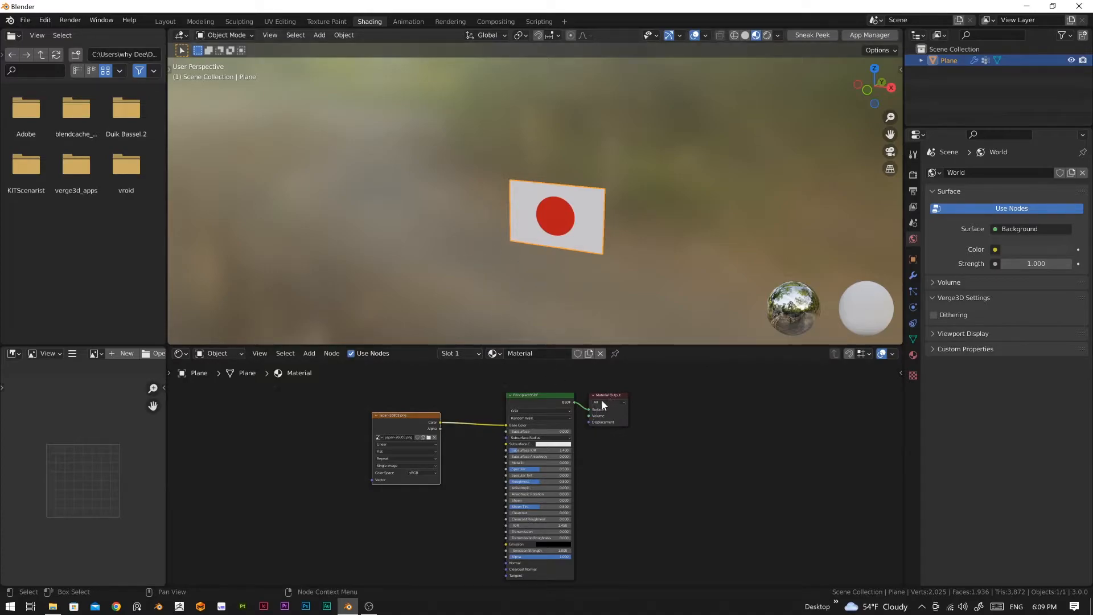
left_click_drag(609, 393, 649, 394)
left_click_drag(547, 394, 513, 390)
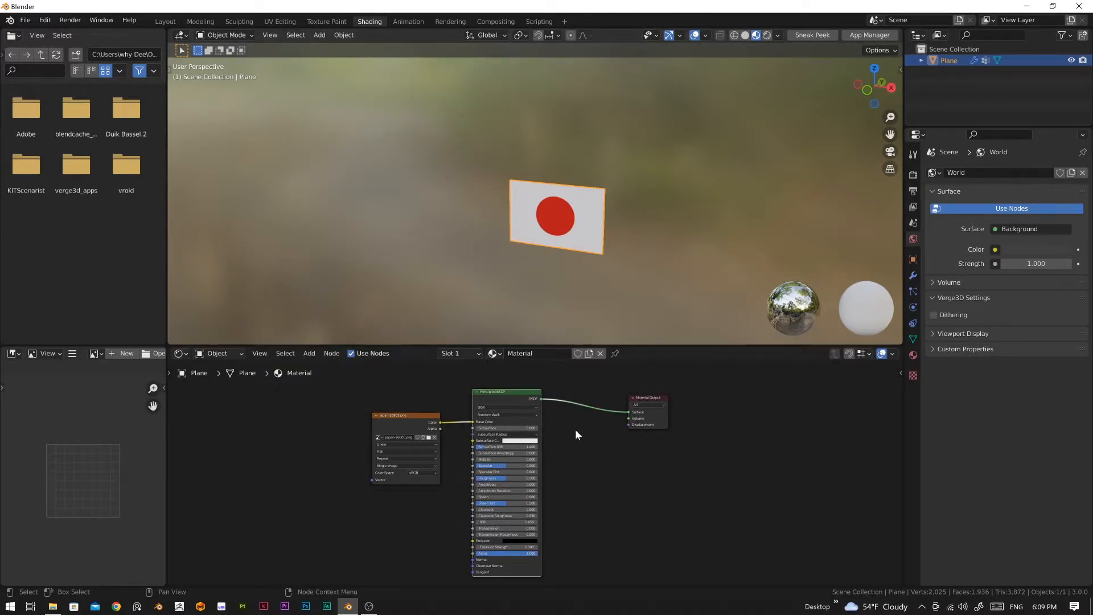
Step: Return to the Layout workspace and show the flag in Material Preview shading with a perspective view
left_click(165, 22)
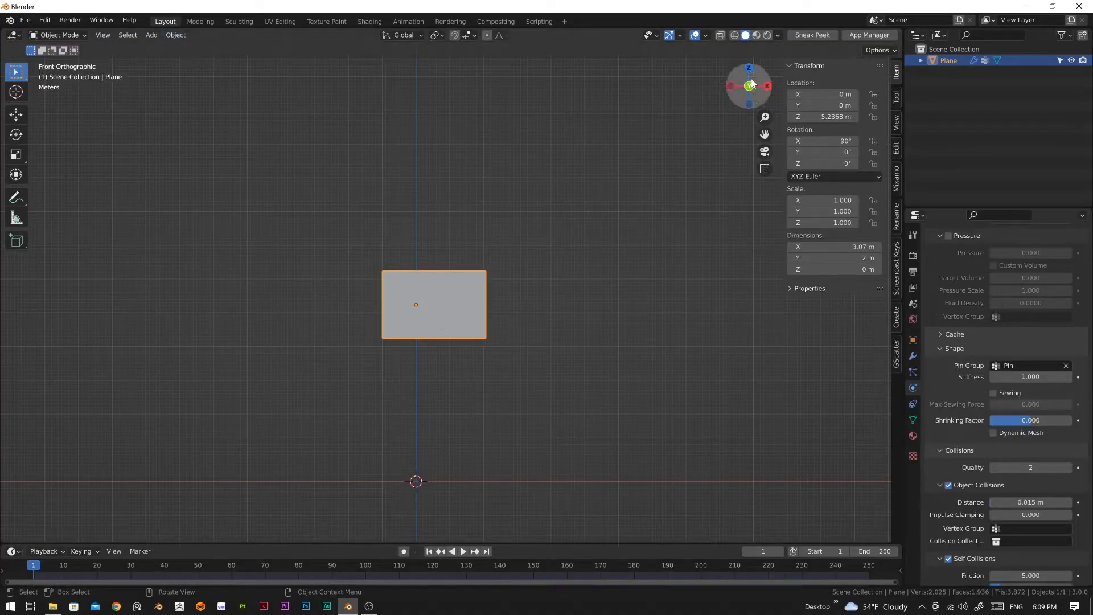
left_click(755, 35)
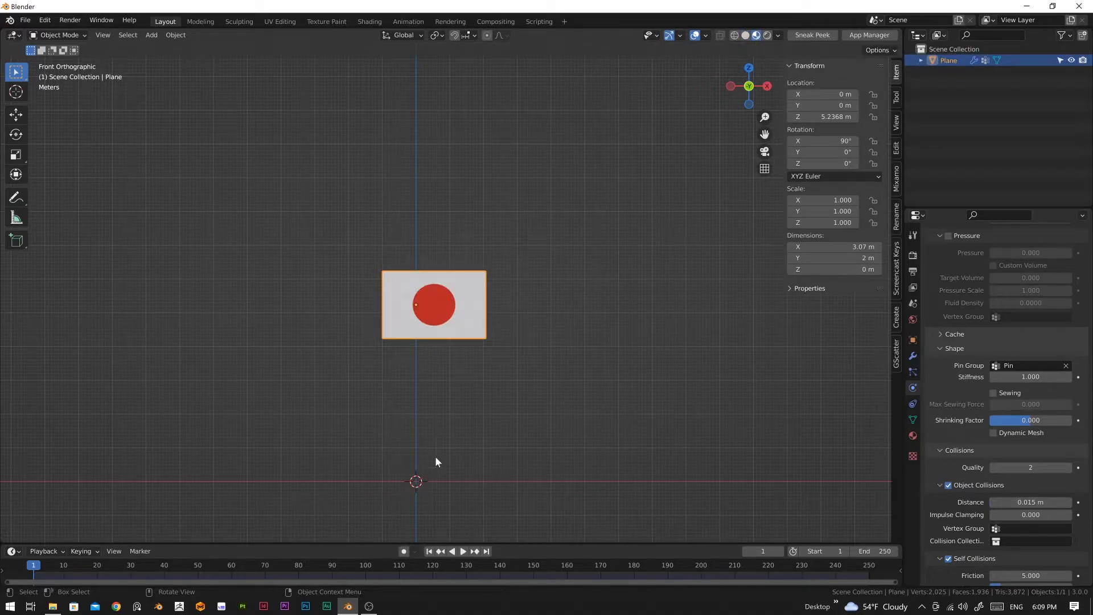
key("KP_5")
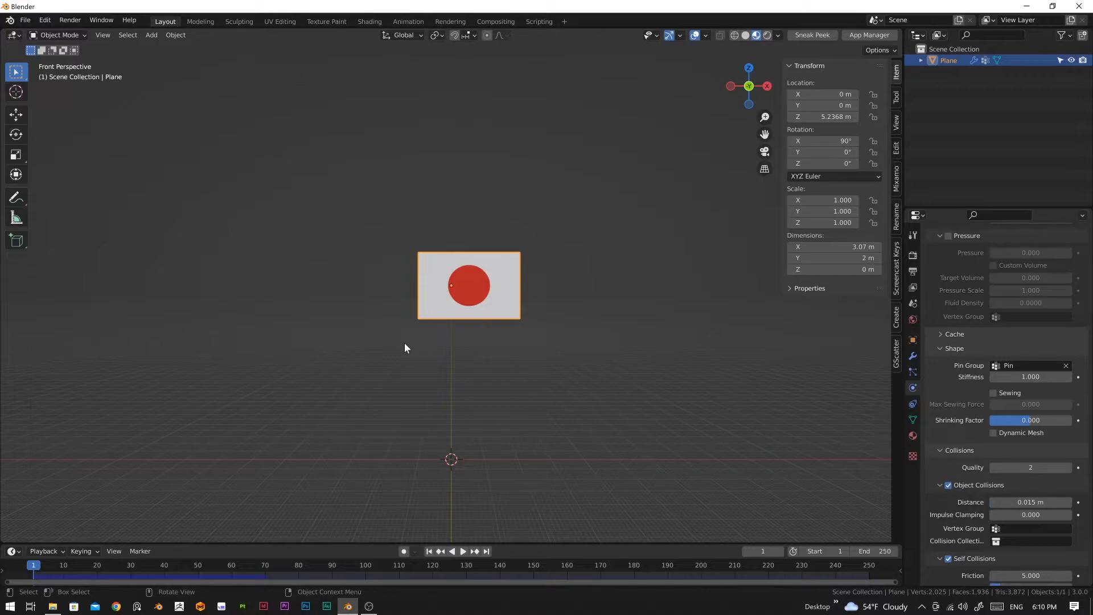
Step: Add a Wind force field at the world origin
key("shift+a")
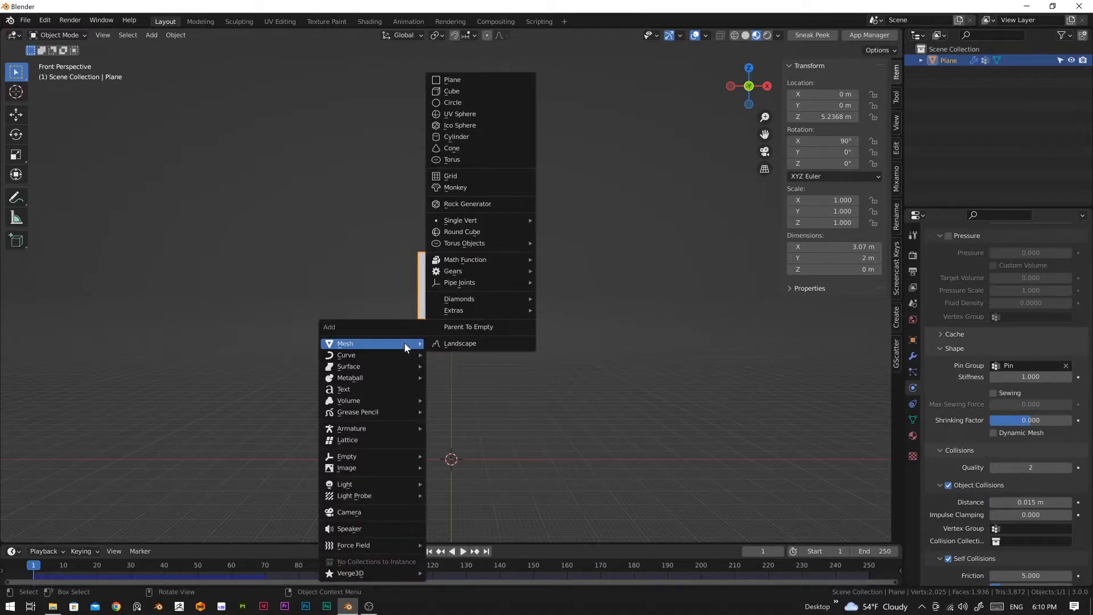
mouse_move(391, 548)
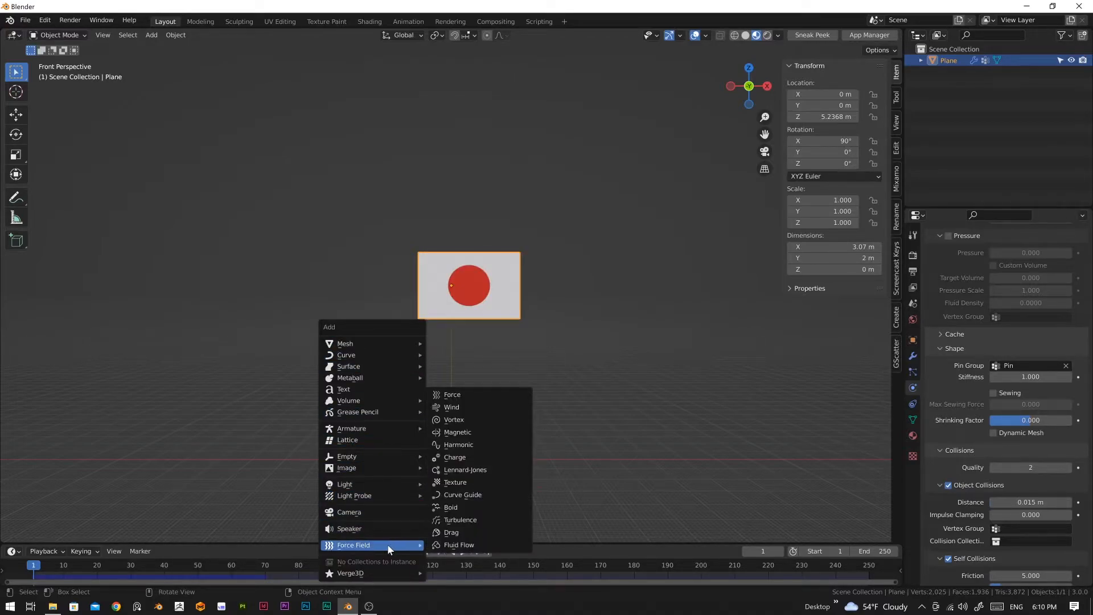
left_click(464, 410)
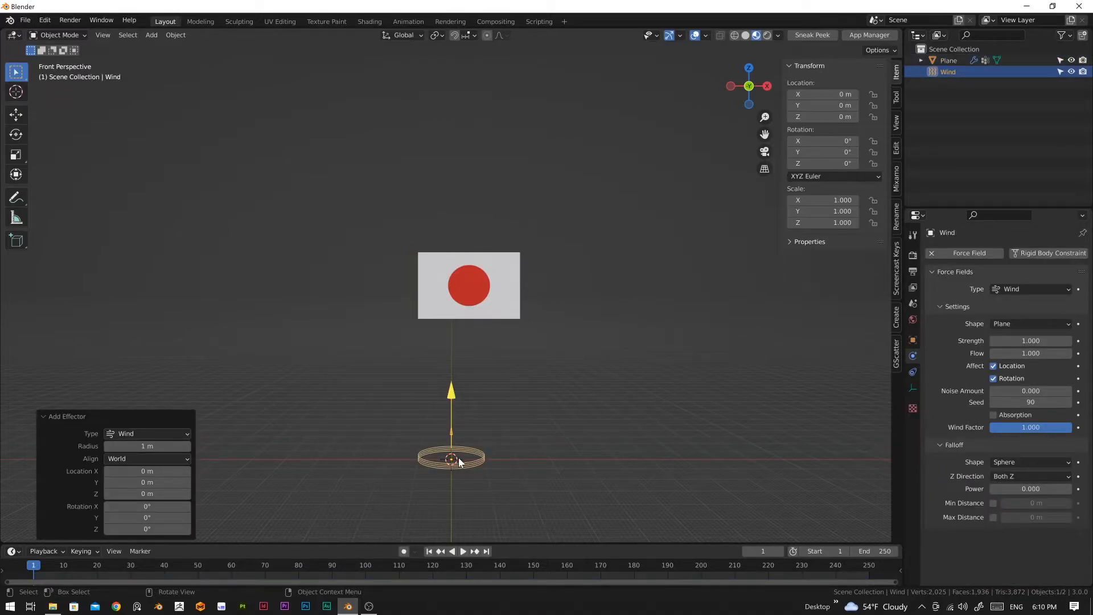
Step: Move the wind beside the flag's pinned edge, about X -2.64 m and Z 4.62 m, and rotate it about 88.8° to blow toward the flag
key("g")
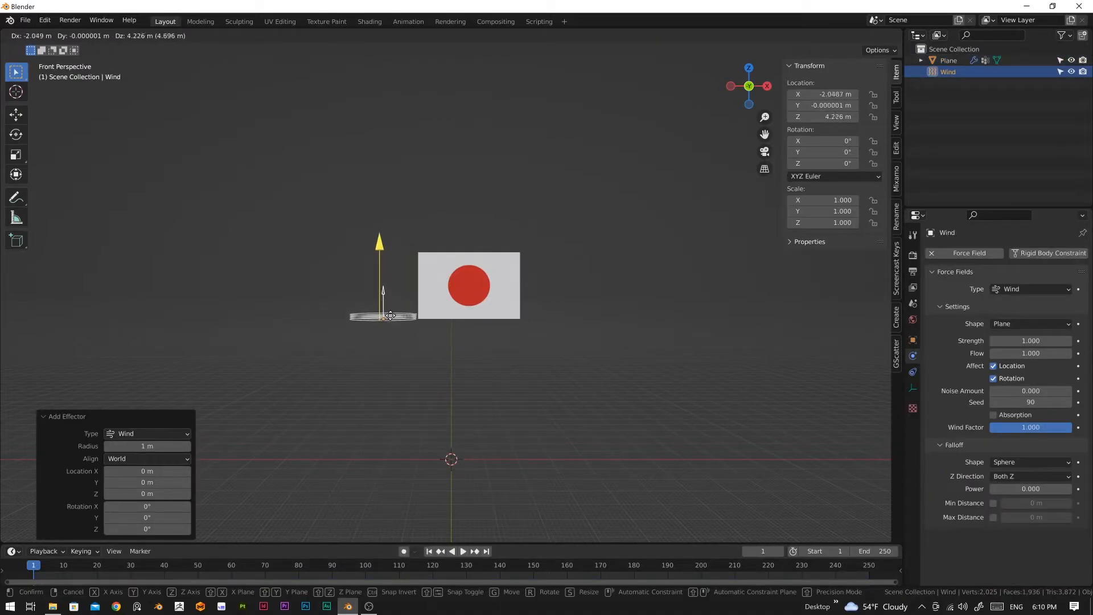
left_click(372, 309)
key("r")
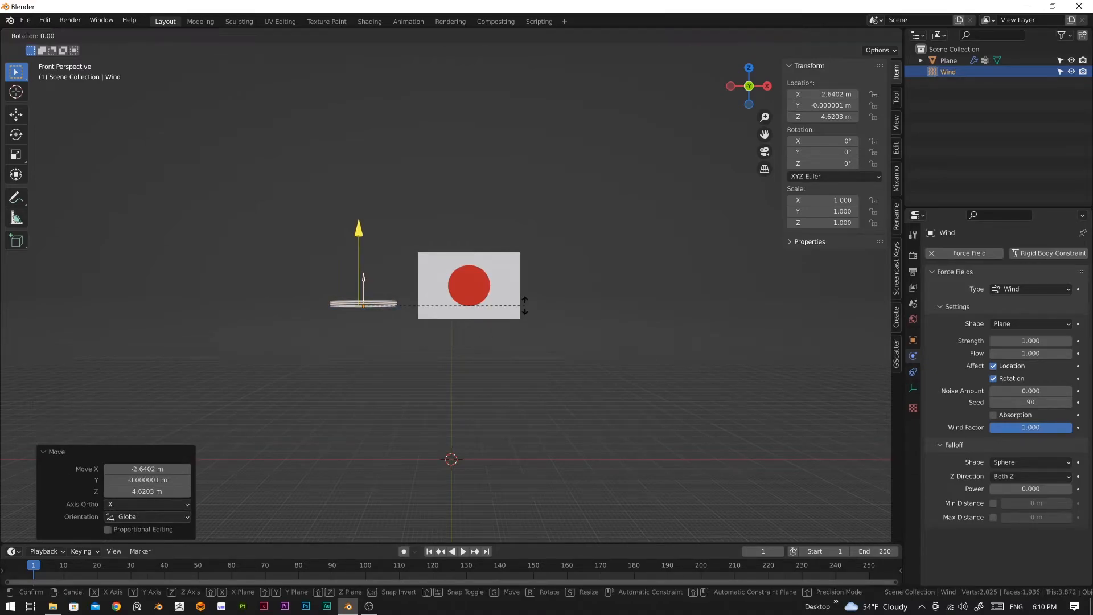
left_click(365, 403)
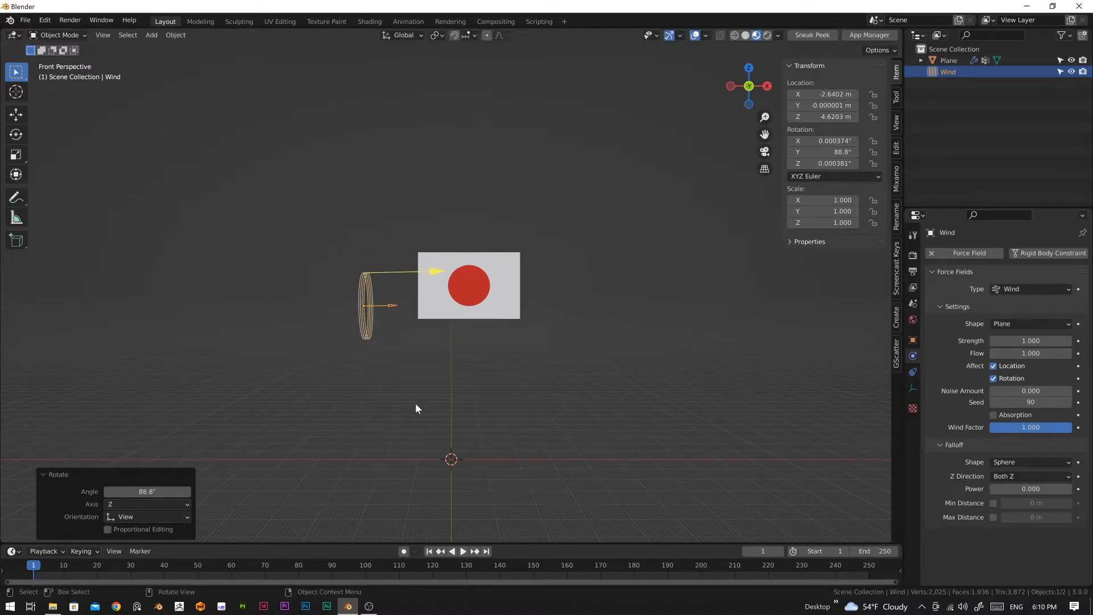
Step: Play the simulation to check the wind's effect on the flag, then return to frame 1
key("space")
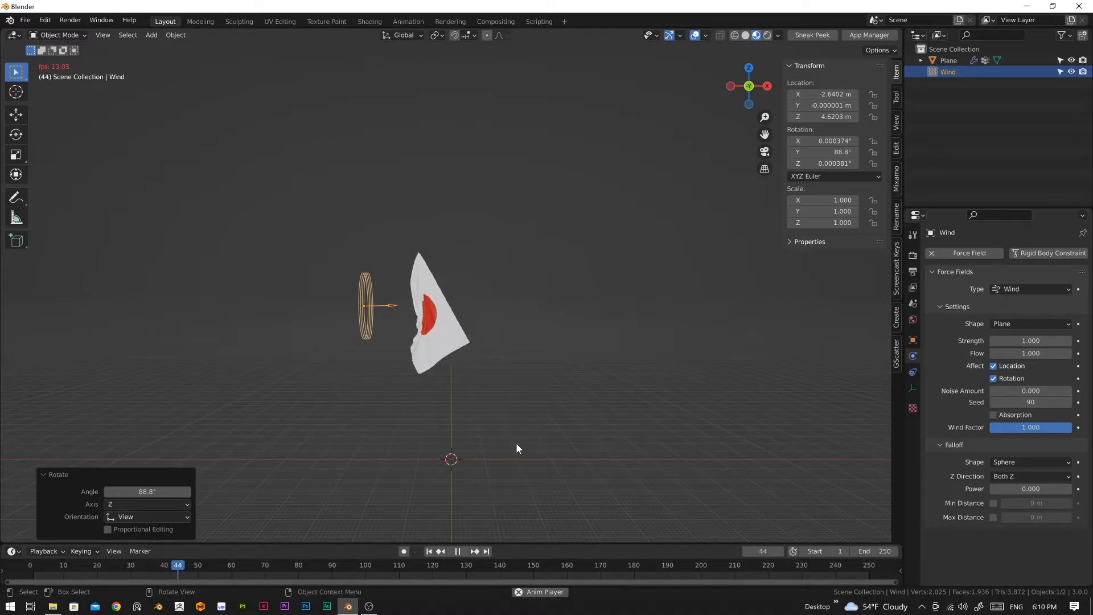
key("space")
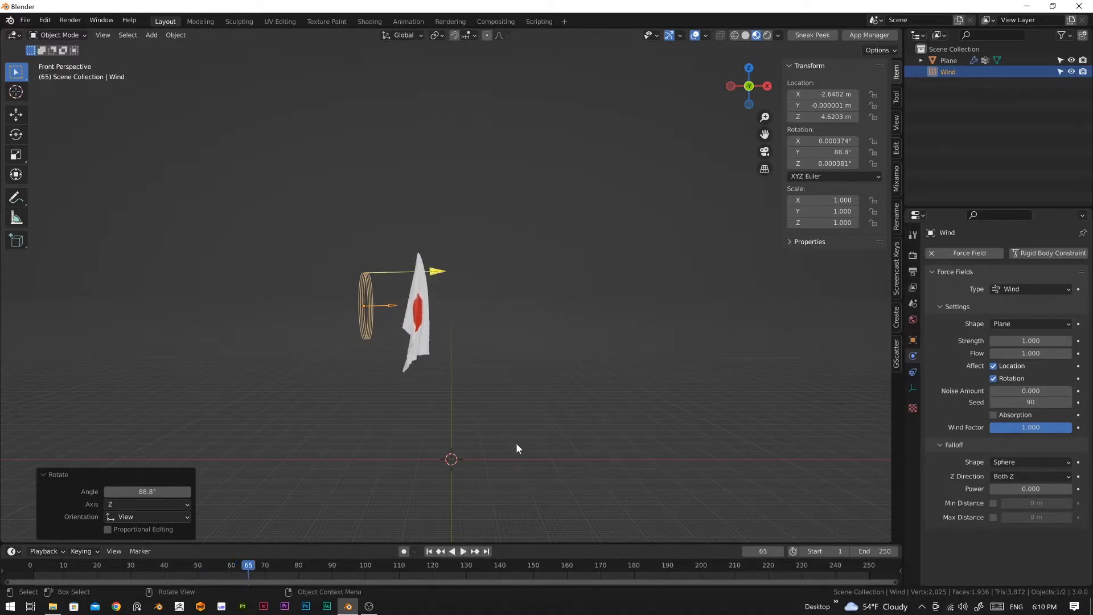
left_click(429, 551)
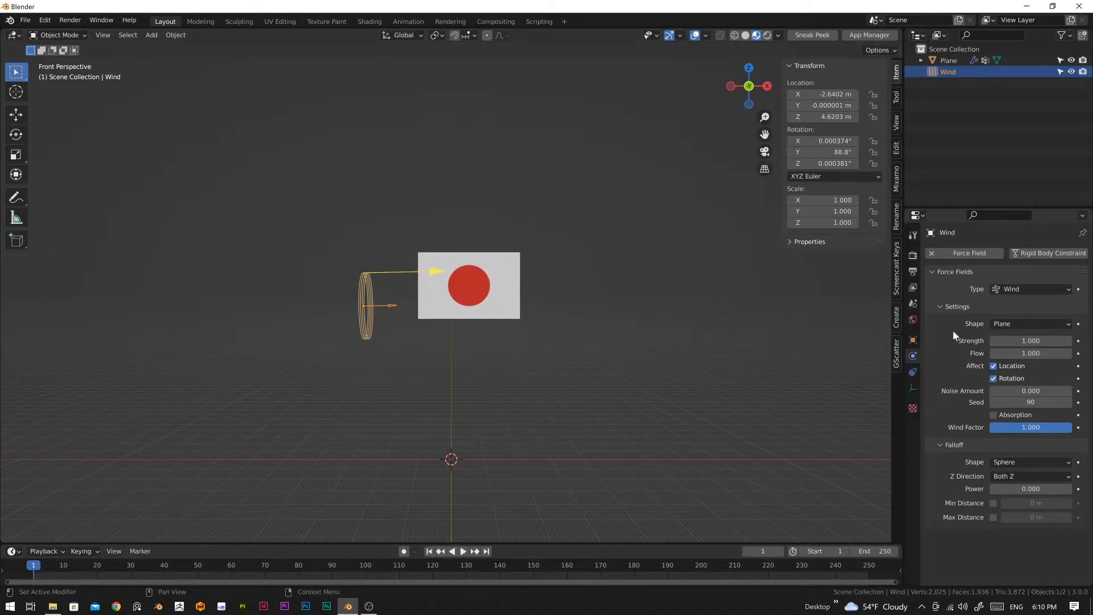
Step: Try a wind strength of 1500, playing the simulation to judge the effect and returning to frame 1
double_click(1031, 340)
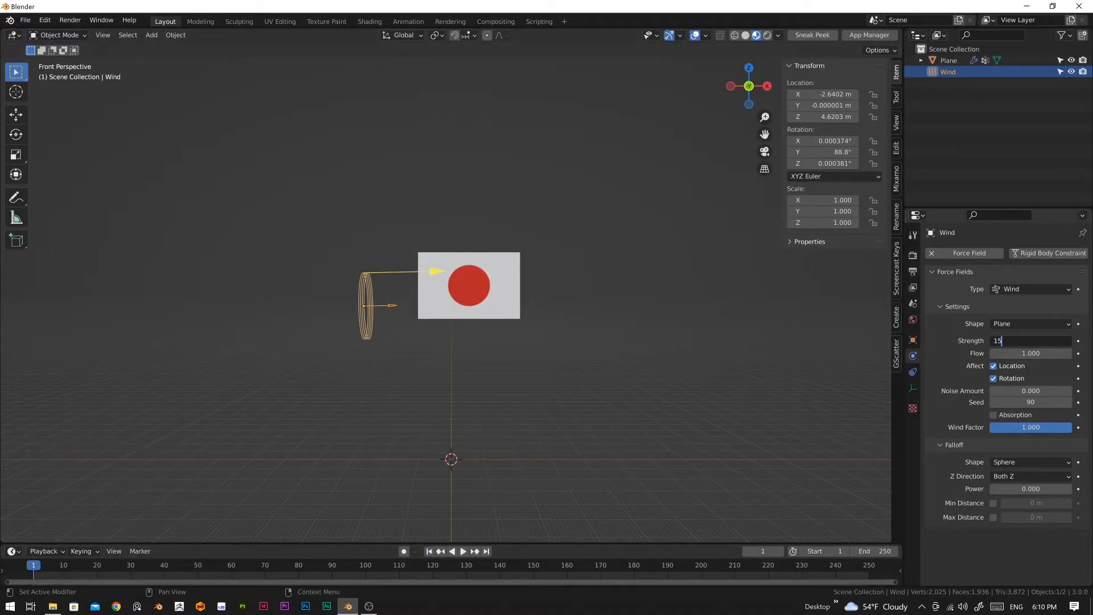
key("Return")
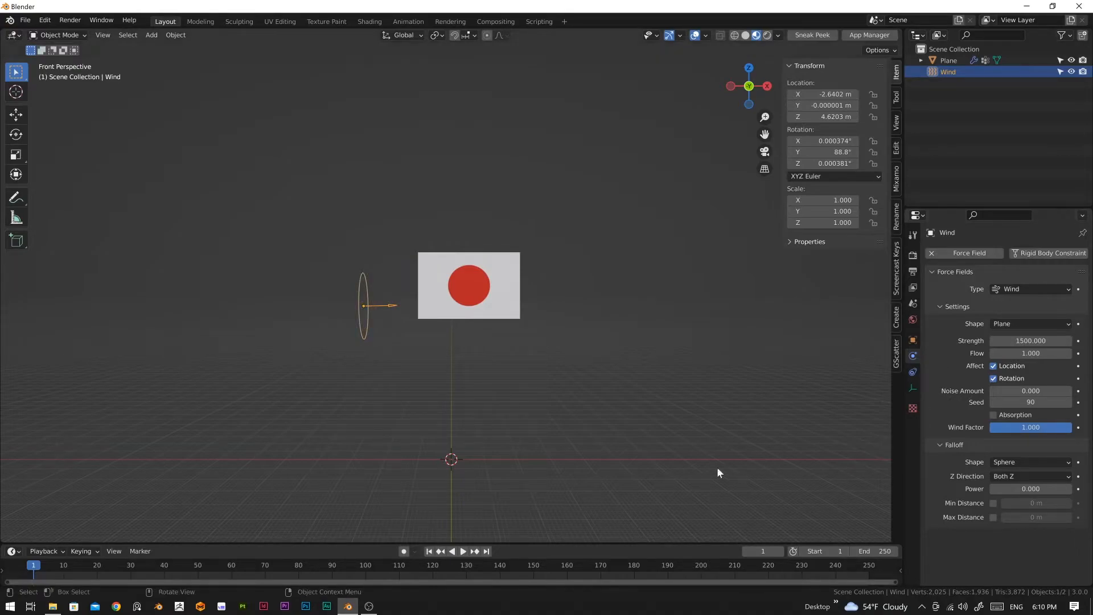
key("space")
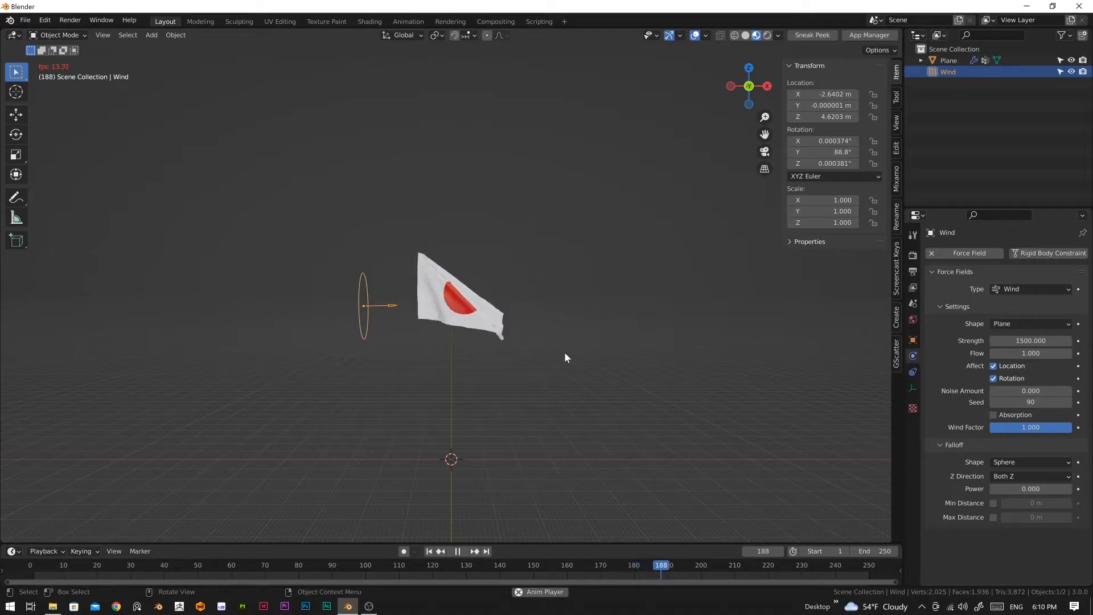
key("space")
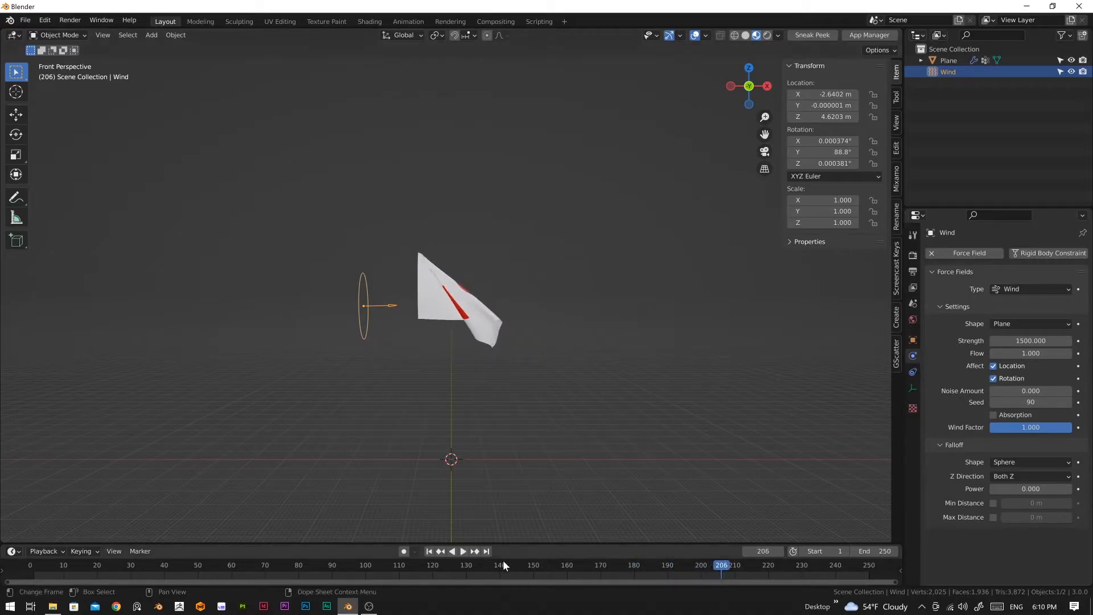
left_click(431, 551)
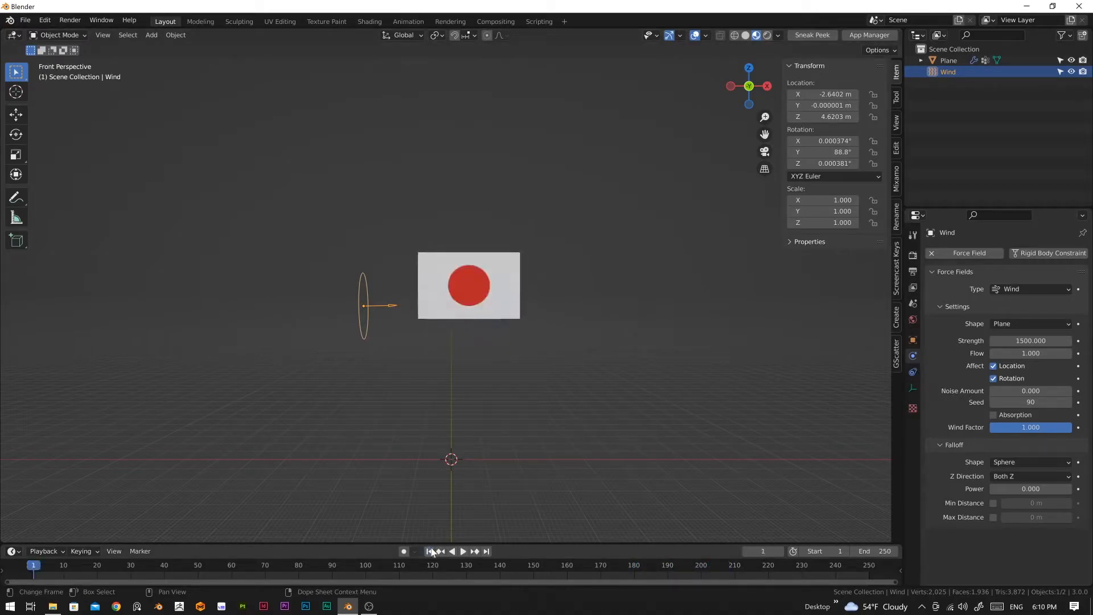
Step: Set the wind strength to 5000, play the simulation to check the waving, and return to frame 1
double_click(1032, 341)
type("5")
key("Return")
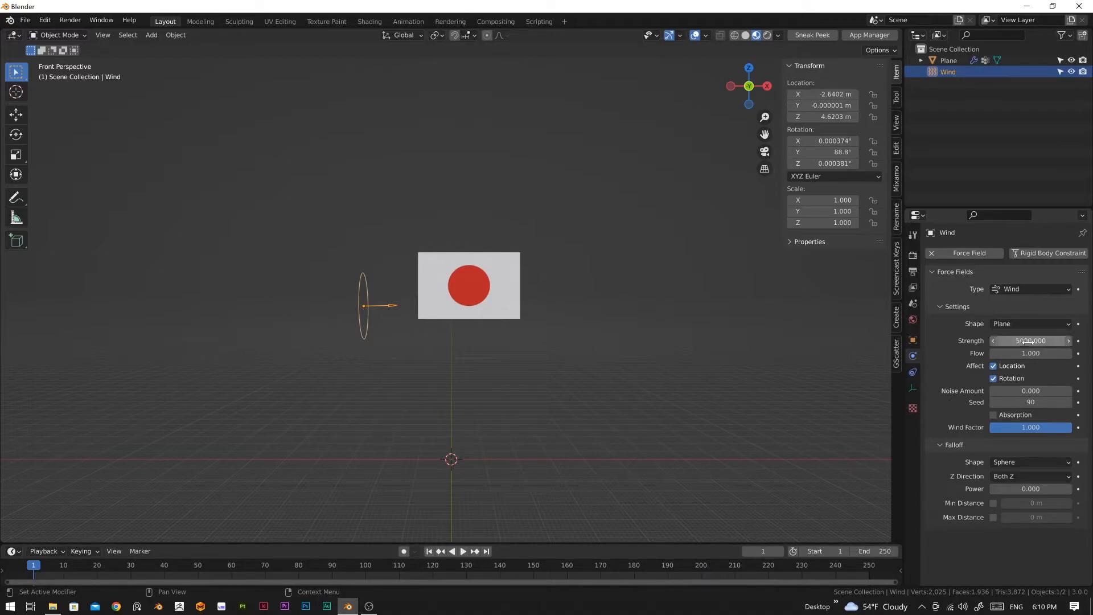
key("space")
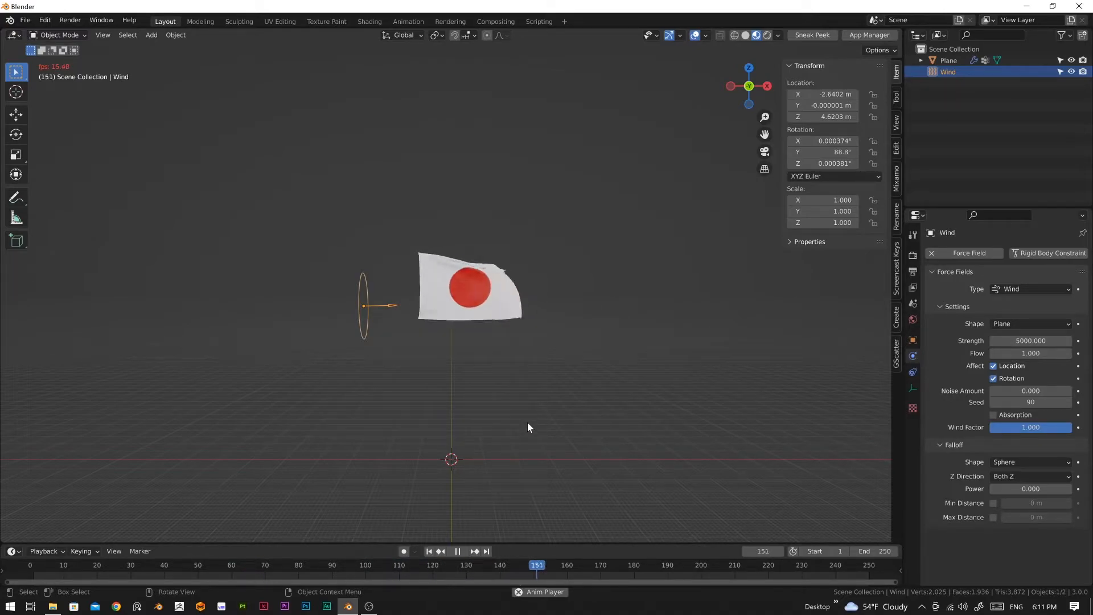
left_click(456, 552)
left_click(429, 552)
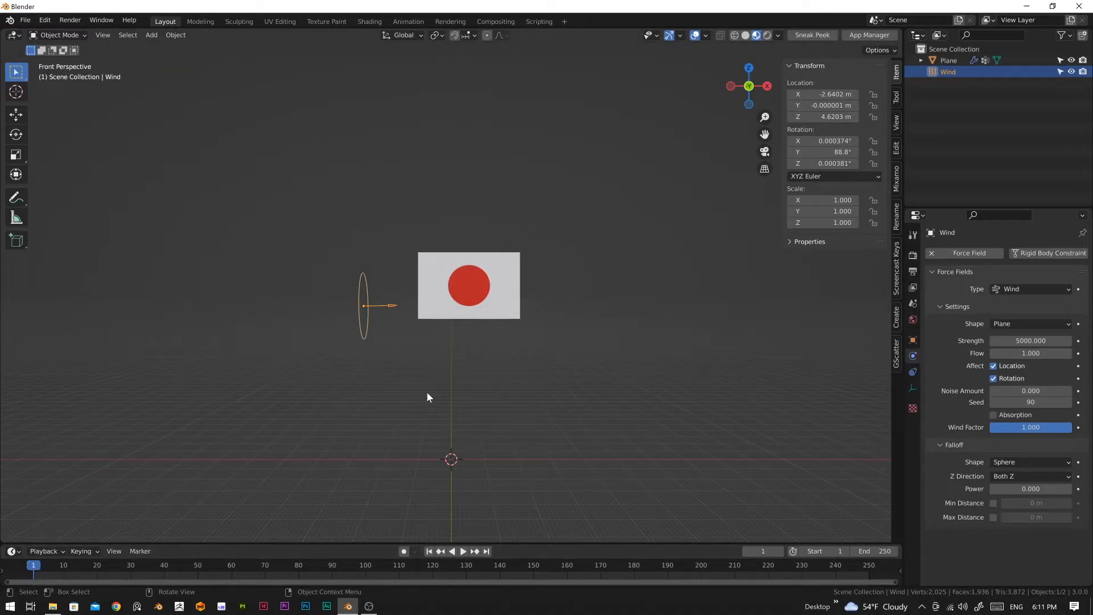
Step: Add a mesh cylinder at the world origin with the scene in front orthographic view
left_click(456, 382)
key("KP_5")
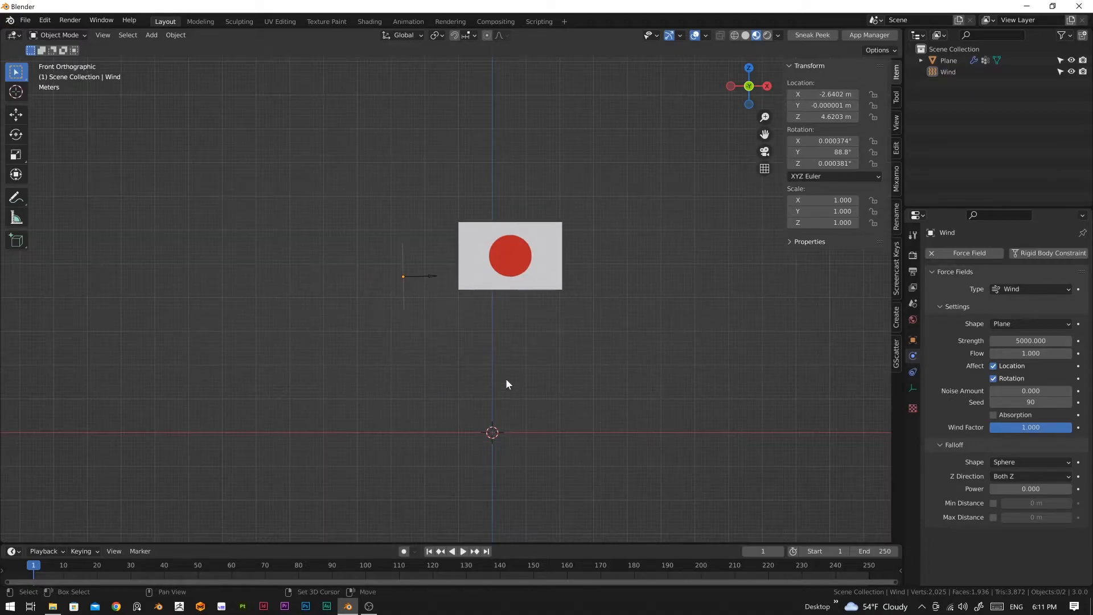
key("shift+a")
mouse_move(484, 181)
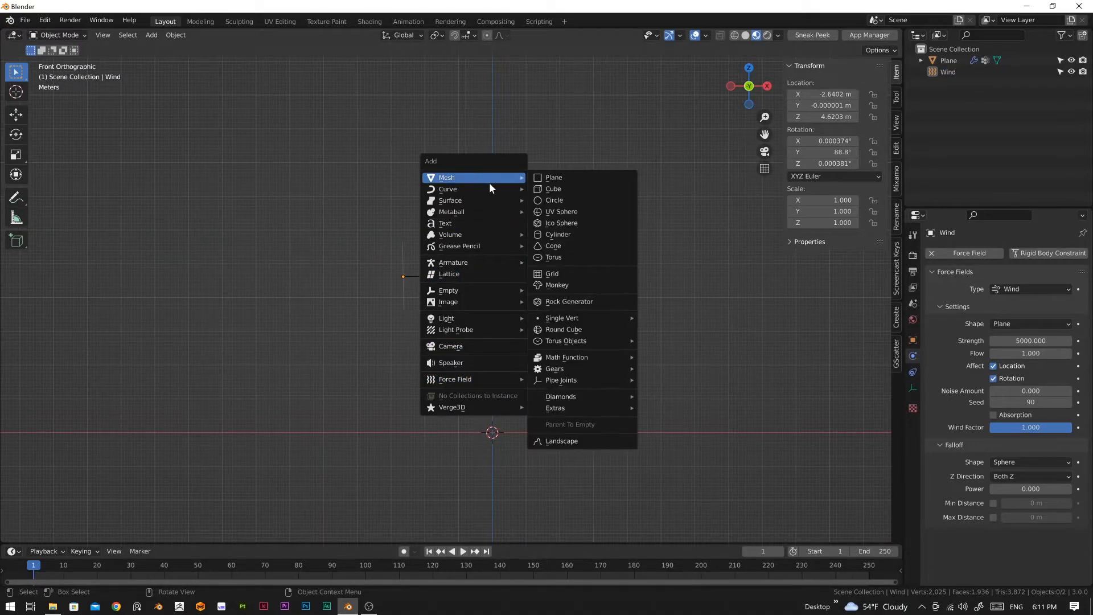
left_click(560, 235)
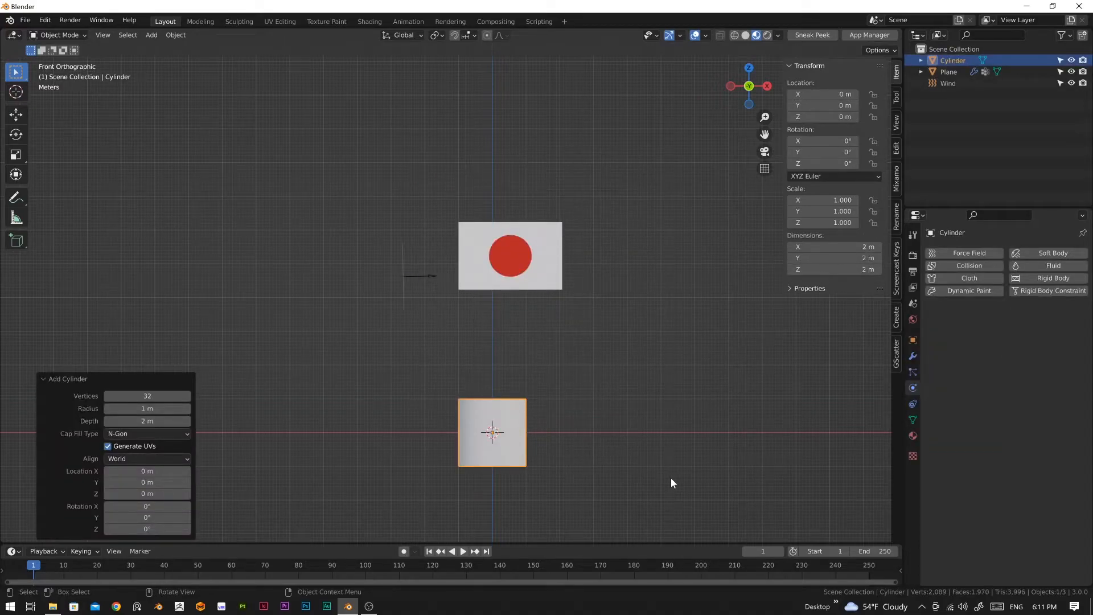
Step: Scale the cylinder uniformly to about 0.109 and move it along X to about -0.89 m, beneath the flag's pinned edge
key("s")
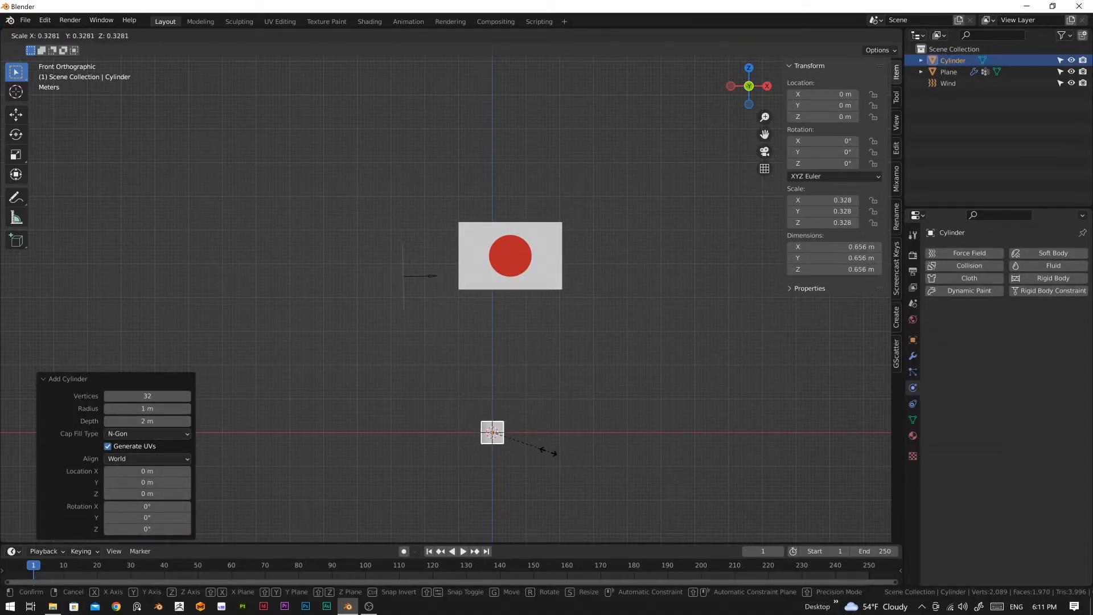
left_click(511, 442)
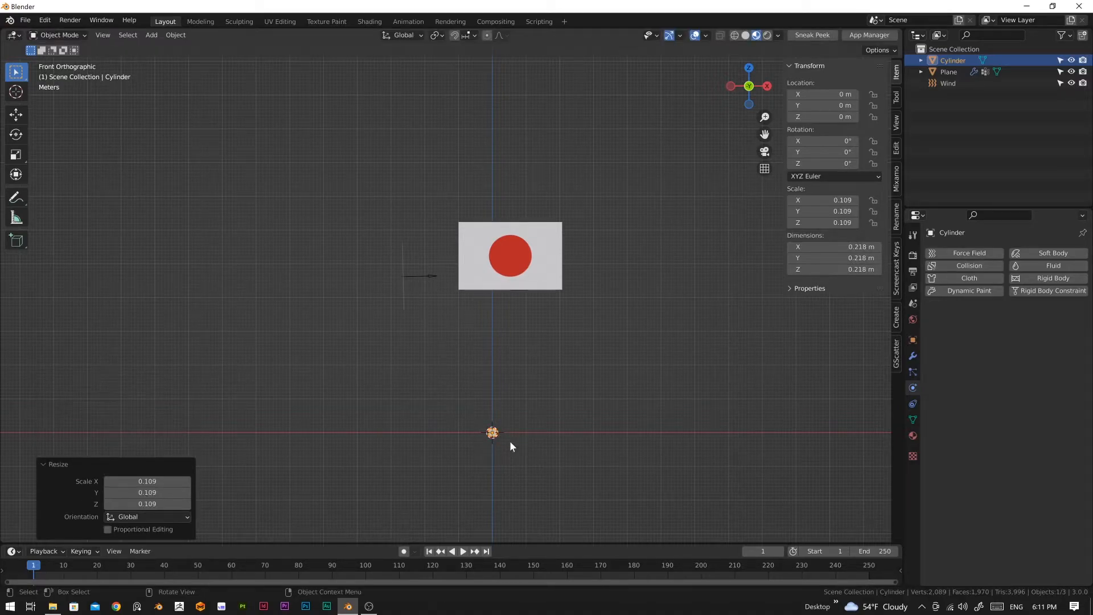
key("g")
key("x")
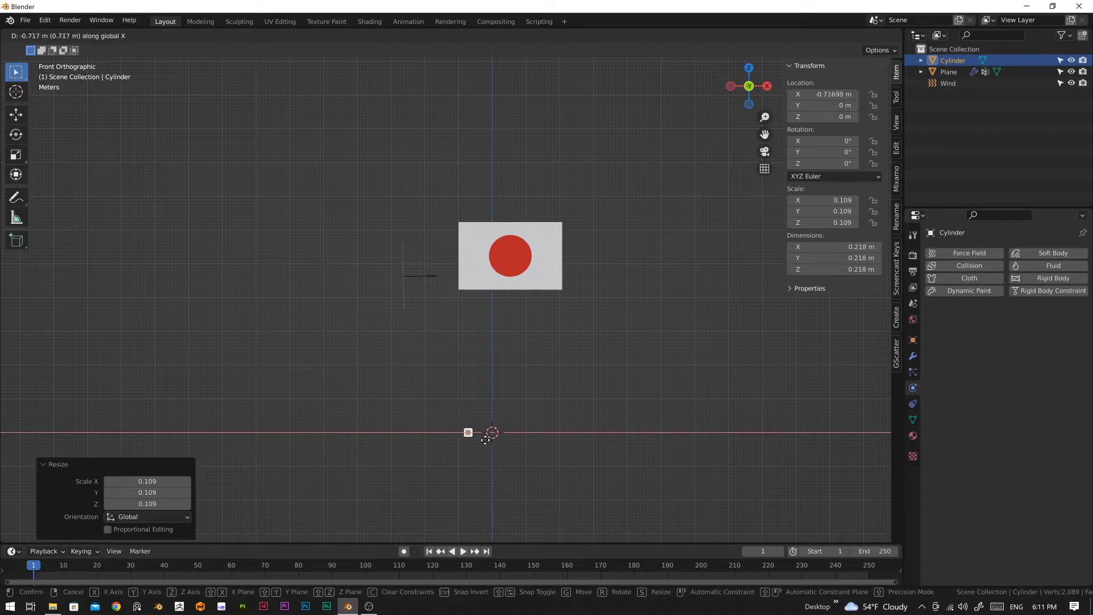
left_click(480, 445)
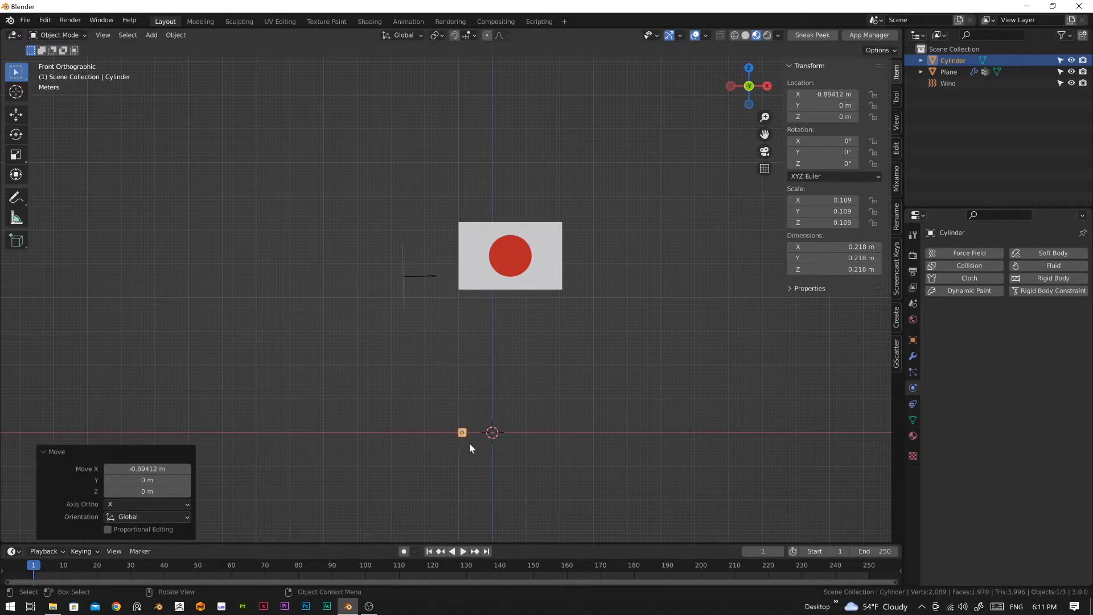
Step: Stretch the cylinder into a flagpole by raising all its top vertices about 9.77 m along Z, and return to Object Mode
key("Tab")
left_click_drag(434, 409, 500, 432)
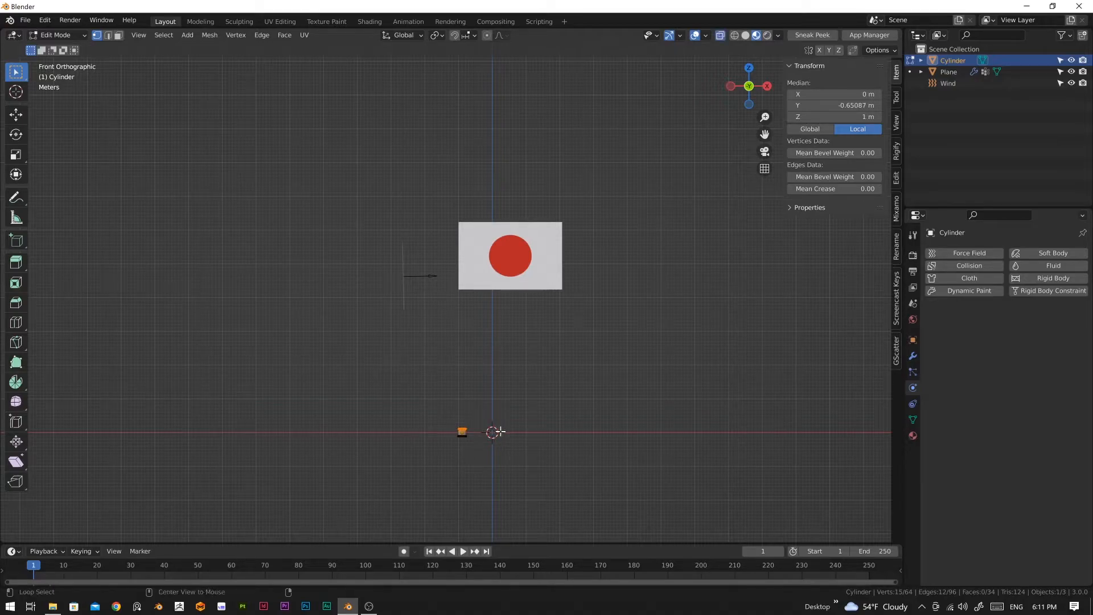
left_click_drag(439, 398, 480, 432)
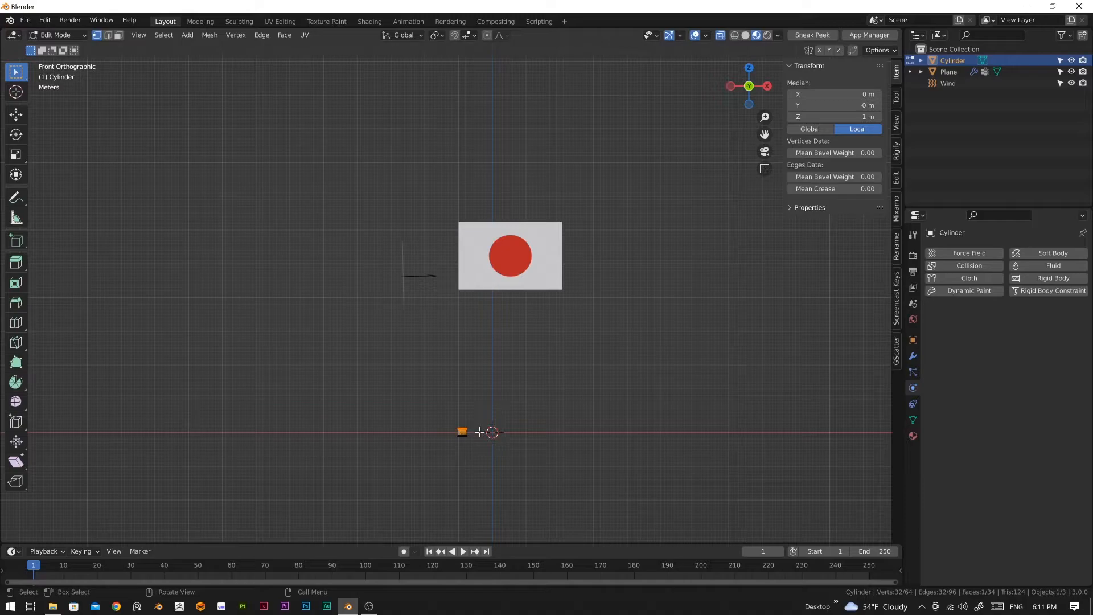
key("g")
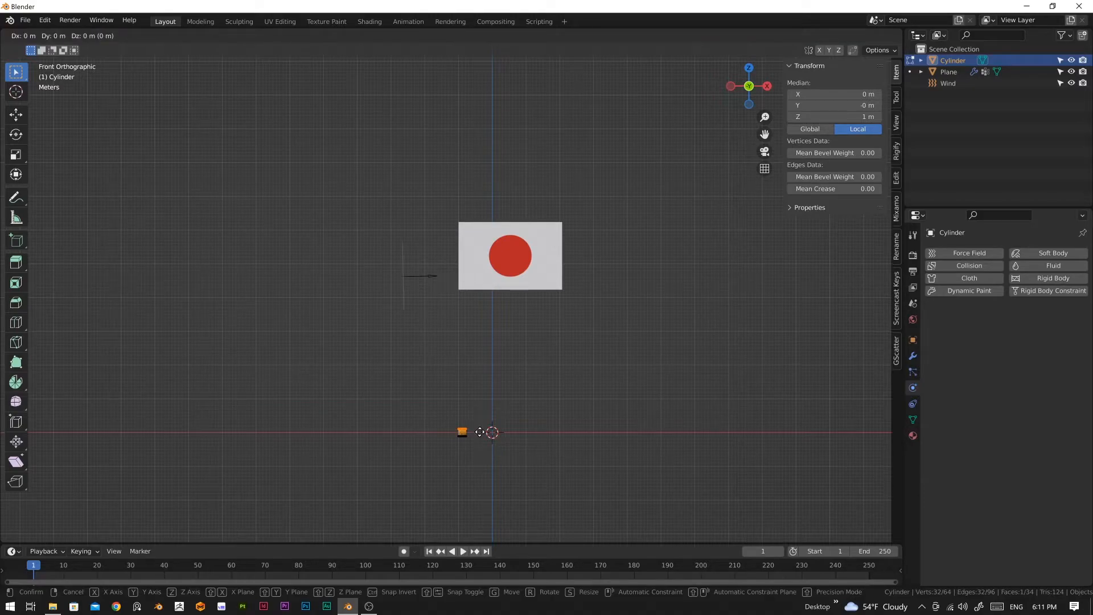
key("z")
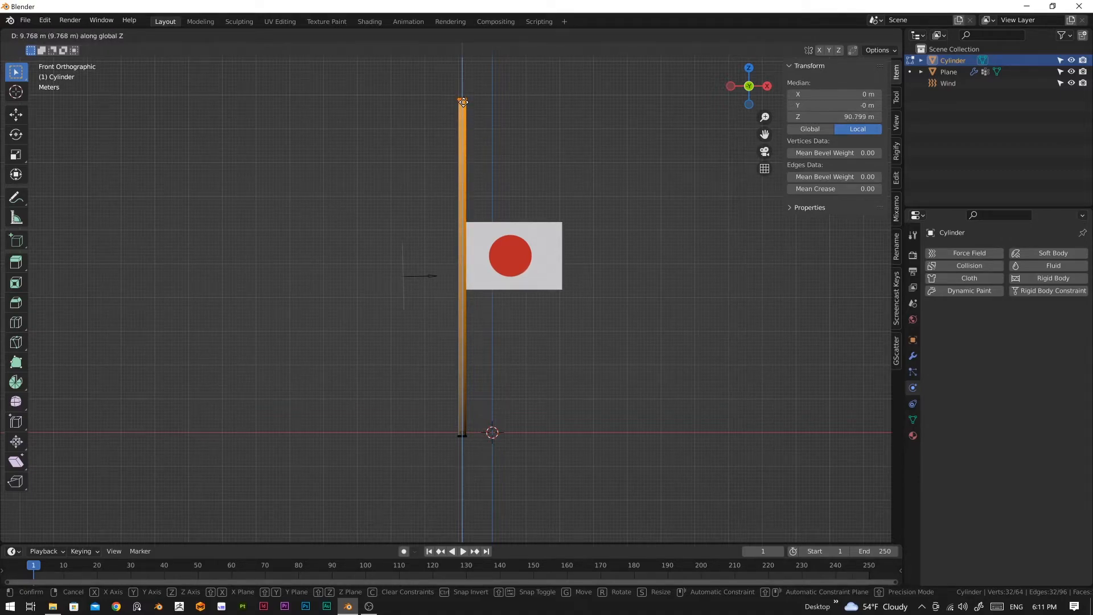
left_click(463, 102)
left_click(533, 345)
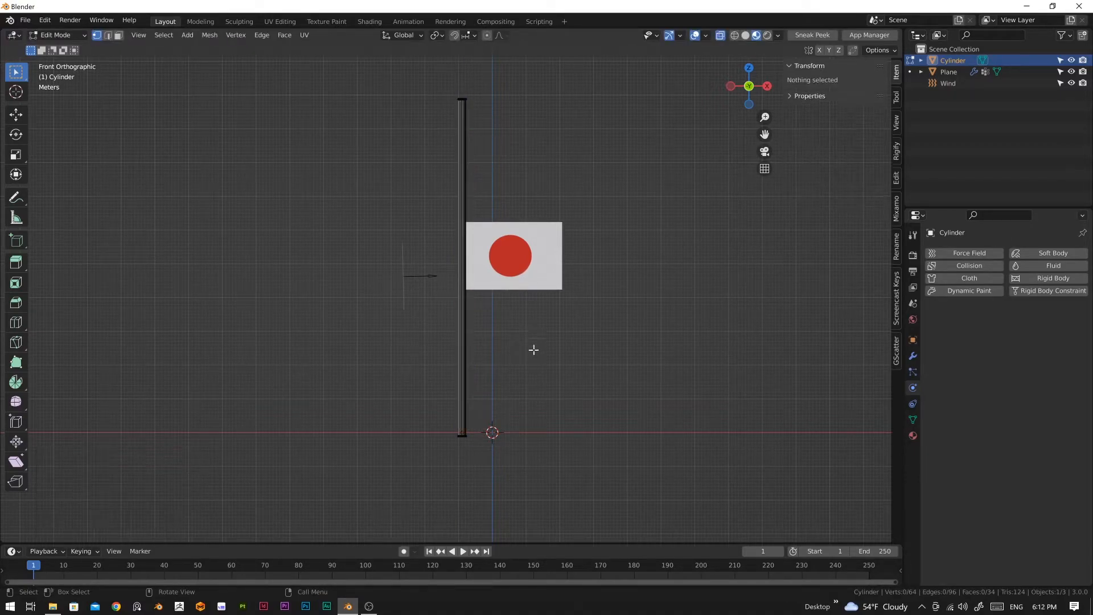
key("Tab")
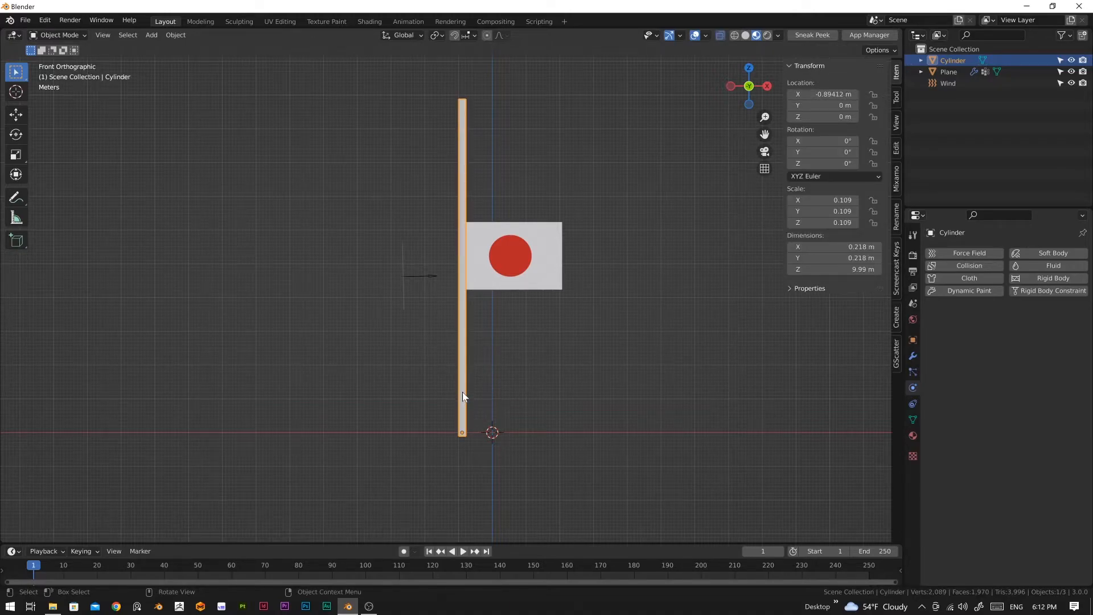
Step: Lower the pole along Z to about -3.49 m so its top sits just above the flag, and inspect it in perspective
key("g")
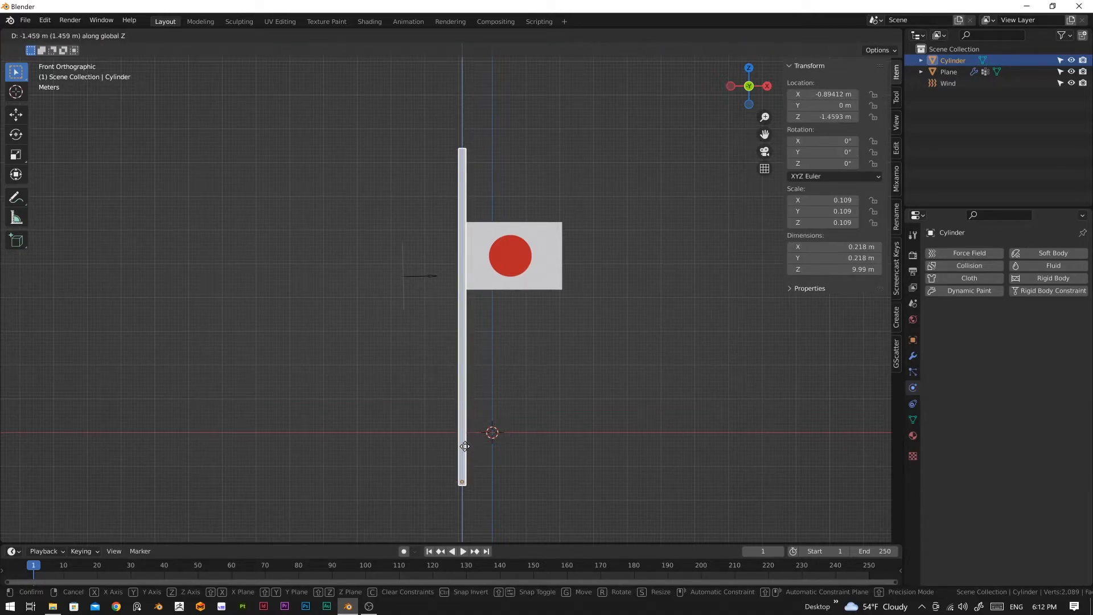
key("z")
left_click(460, 510)
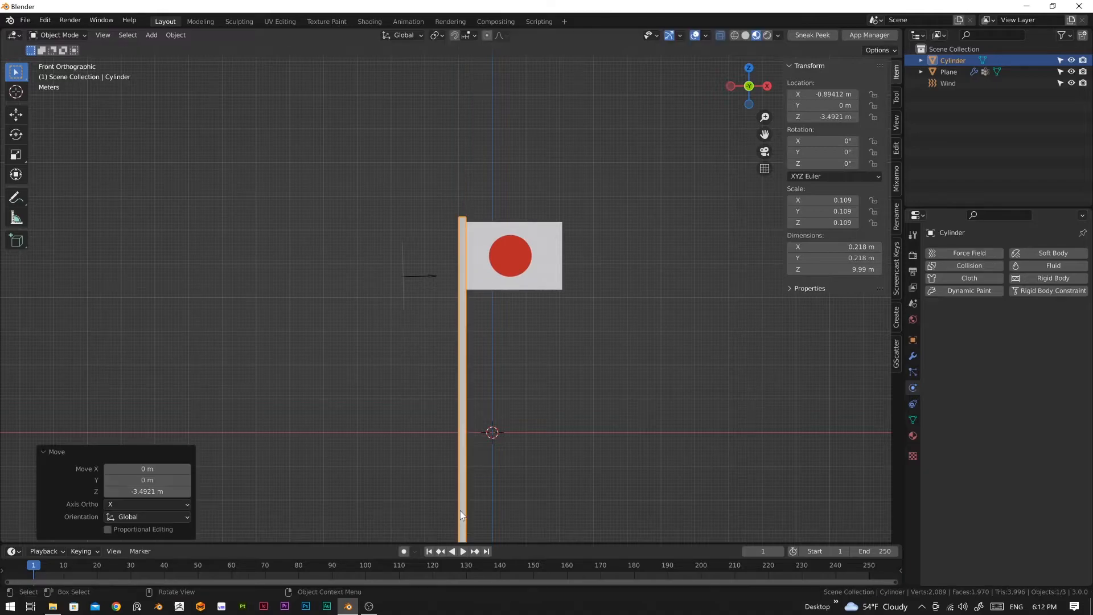
left_click(529, 462)
scroll(521, 446, "down", 2)
middle_click_drag(516, 438, 528, 402, "shift")
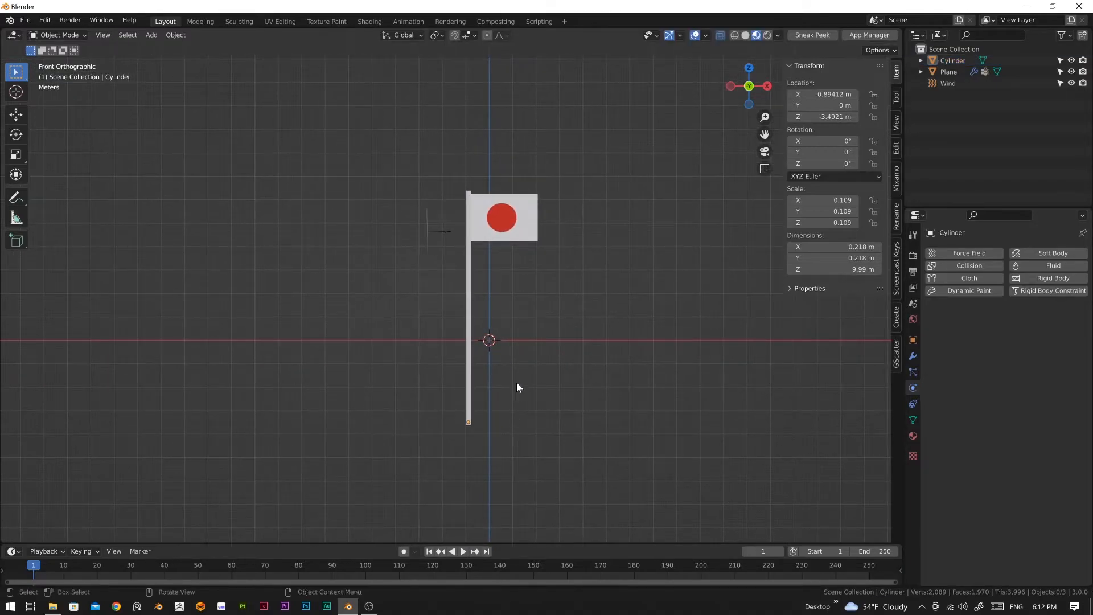
middle_click_drag(568, 349, 460, 364)
scroll(460, 364, "up", 3)
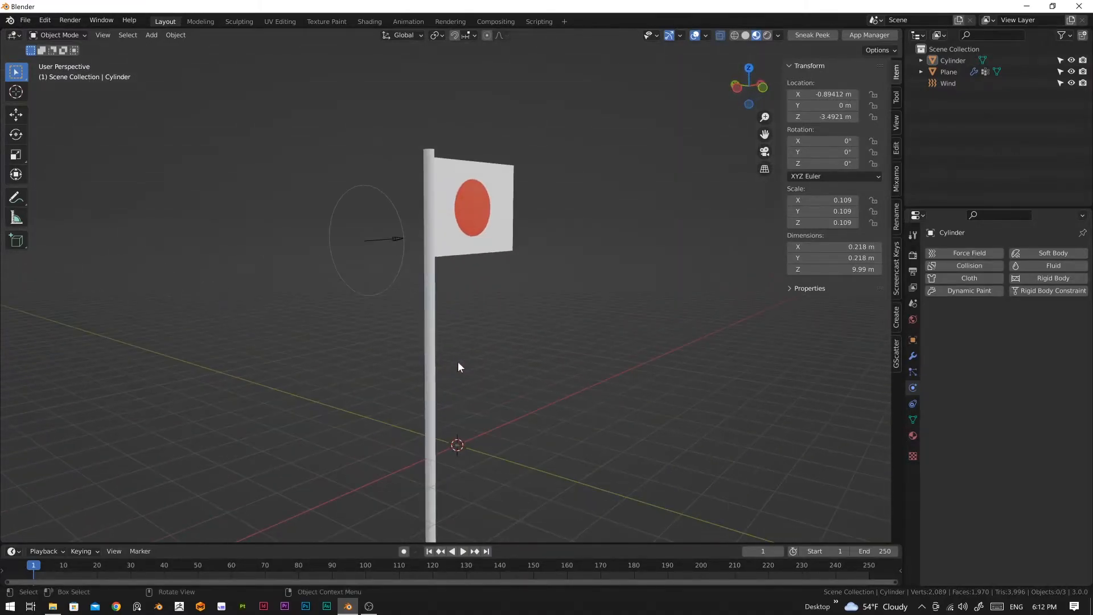
Step: Select the flagpole and give it a new material
left_click(433, 367)
right_click(432, 367)
left_click(433, 367)
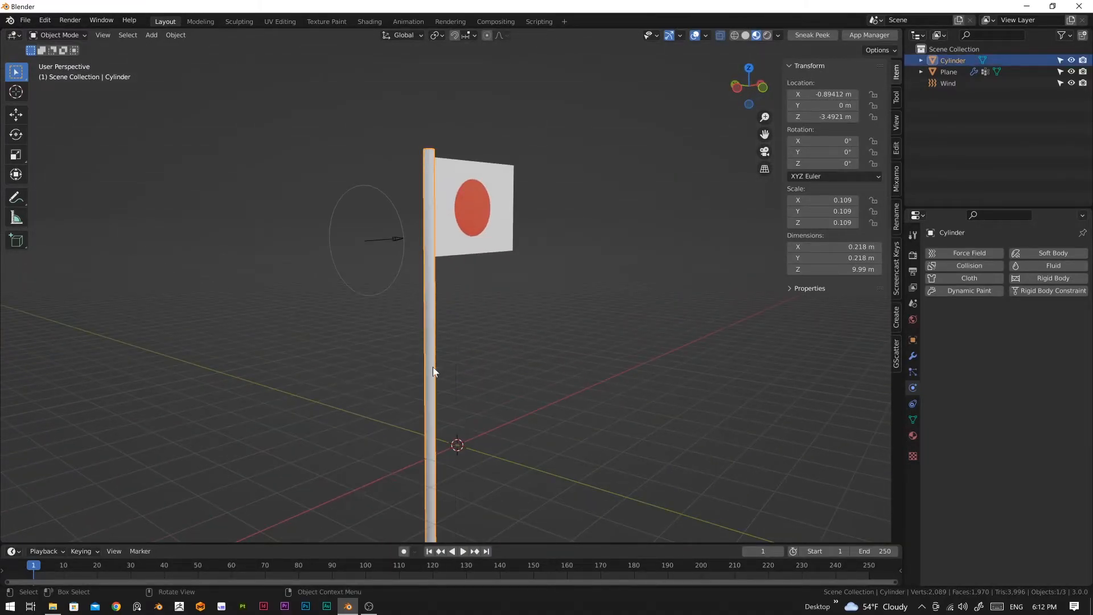
mouse_move(518, 362)
middle_mouse_down()
mouse_move(464, 472)
mouse_move(536, 357)
middle_mouse_up()
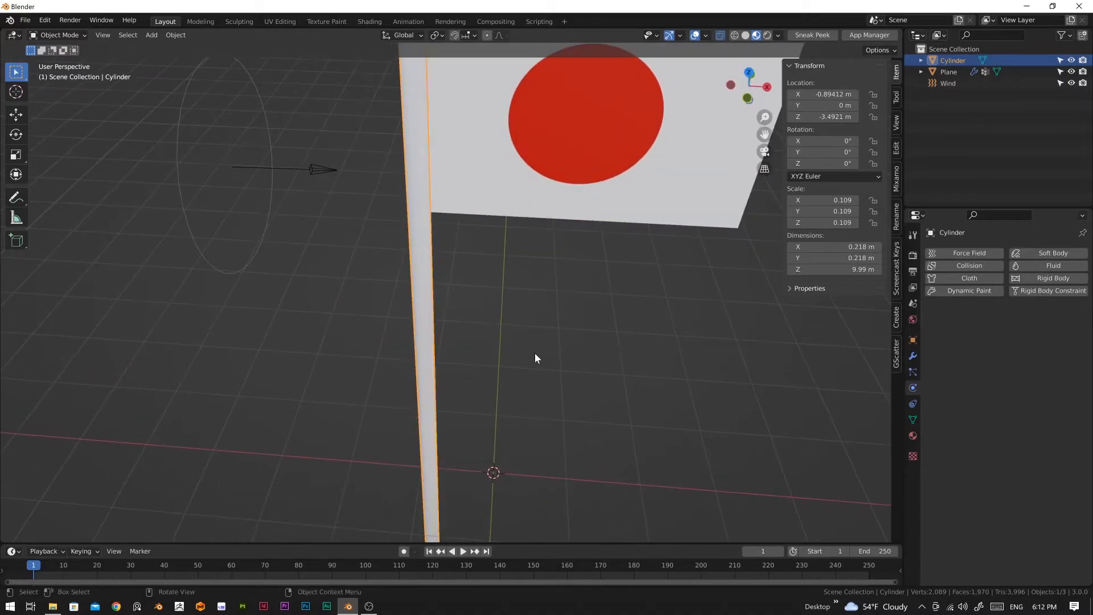
left_click(536, 357)
scroll(513, 364, "down", 4)
left_click(443, 361)
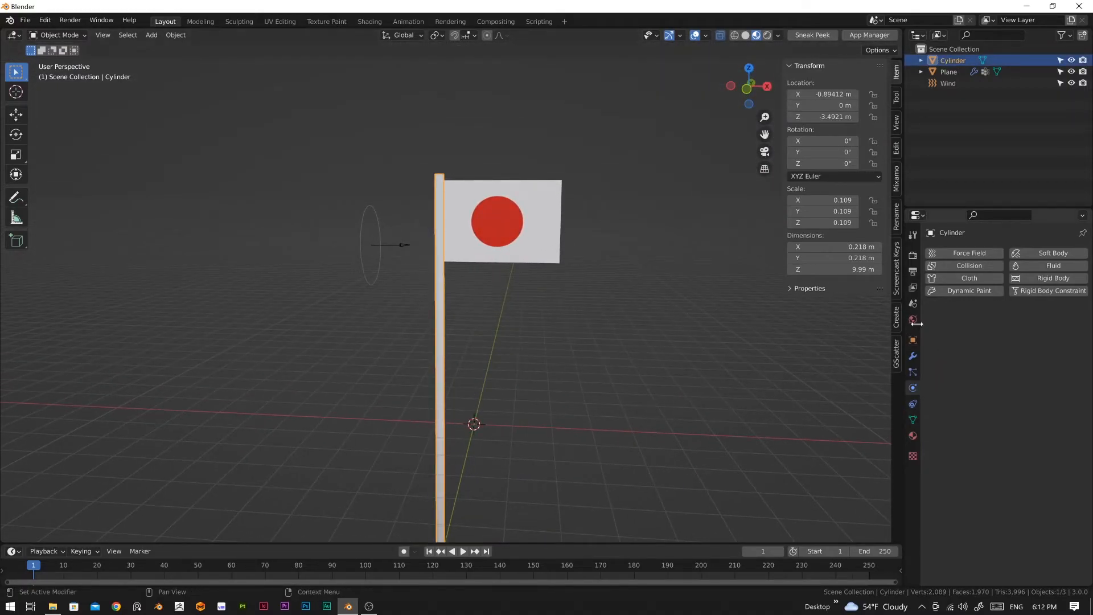
left_click(913, 436)
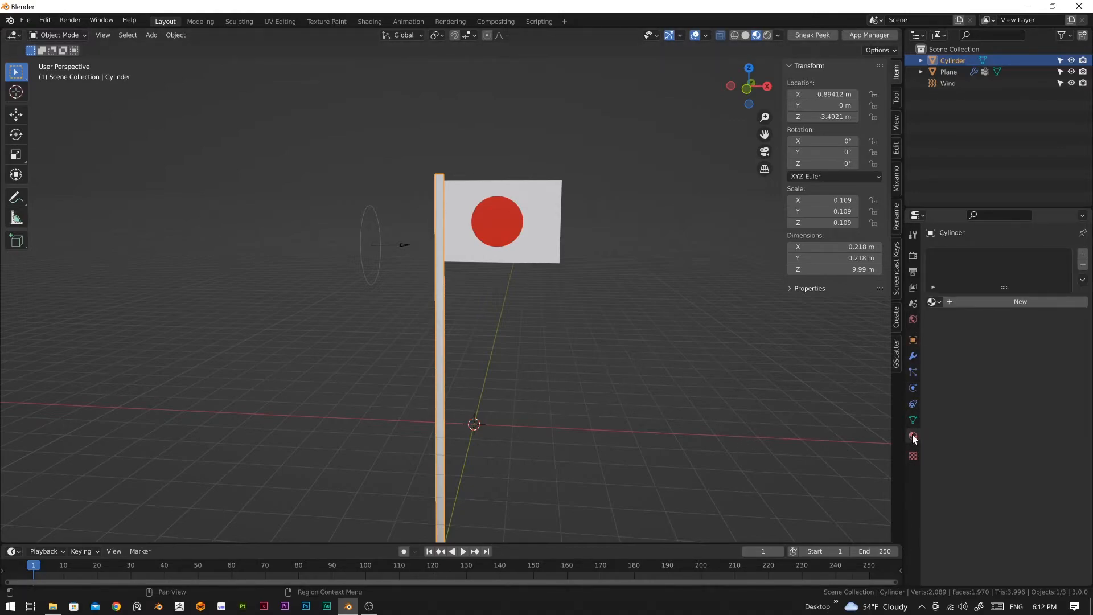
left_click(1006, 302)
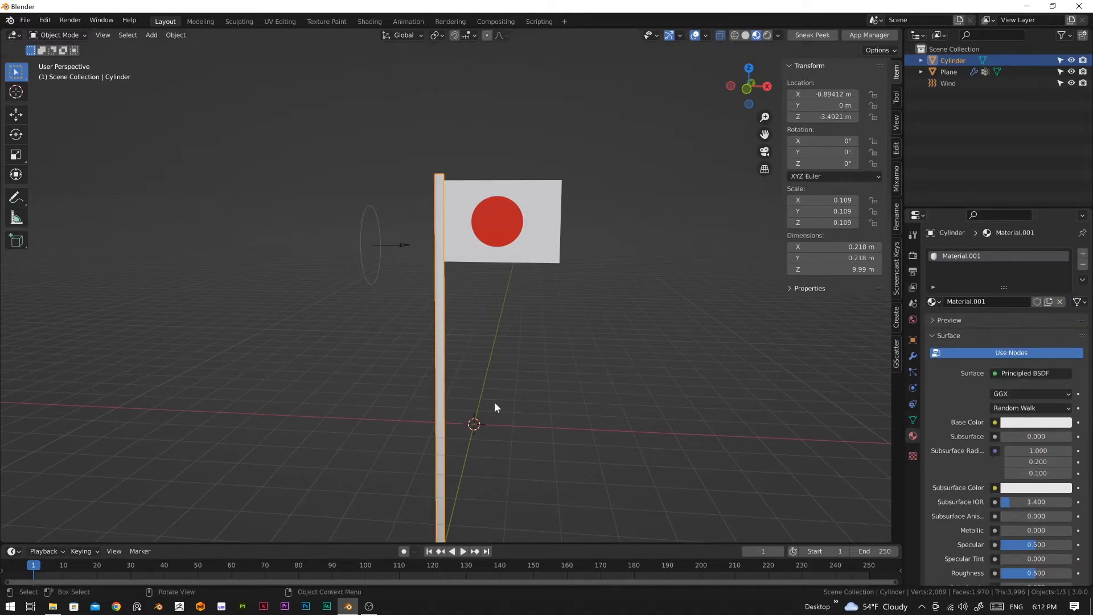
Step: Set the pole material's base color to a neutral grey with saturation 0 and value about 0.398
left_click(1038, 423)
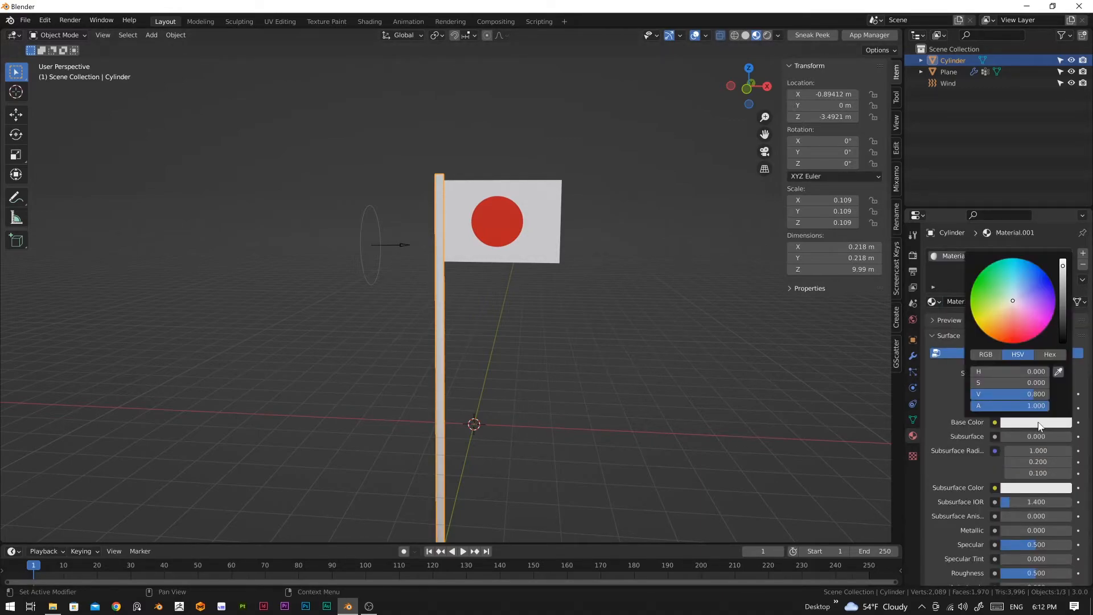
mouse_move(1014, 303)
left_mouse_down()
mouse_move(1007, 325)
mouse_move(1013, 307)
left_mouse_up()
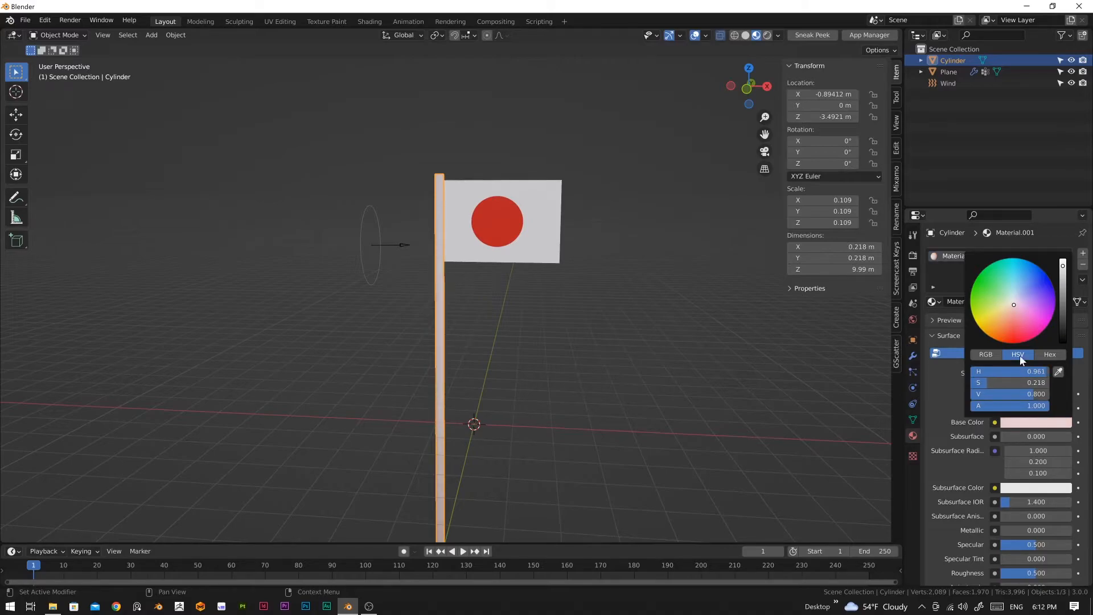
mouse_move(1037, 373)
left_mouse_down()
mouse_move(972, 374)
mouse_move(999, 395)
mouse_move(972, 395)
mouse_move(1049, 395)
mouse_move(1030, 405)
mouse_move(1050, 405)
left_mouse_up()
mouse_move(1065, 265)
left_mouse_down()
mouse_move(1062, 299)
mouse_move(1063, 276)
mouse_move(1062, 285)
left_mouse_up()
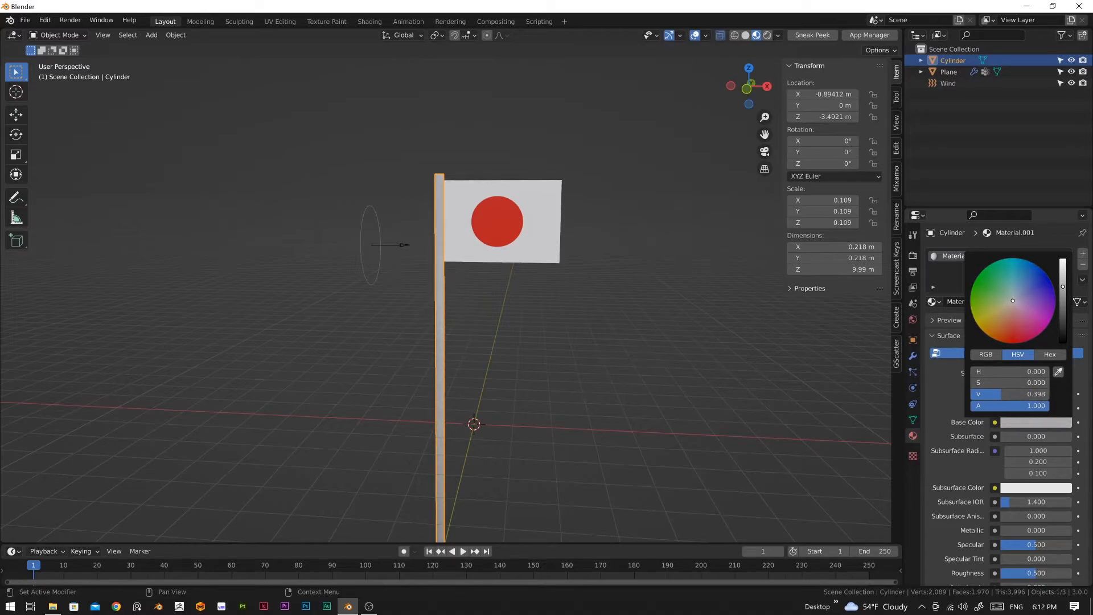
Step: Deselect the pole and play the simulation to watch the flag wave beside it
left_click(484, 399)
middle_click_drag(484, 399, 603, 368)
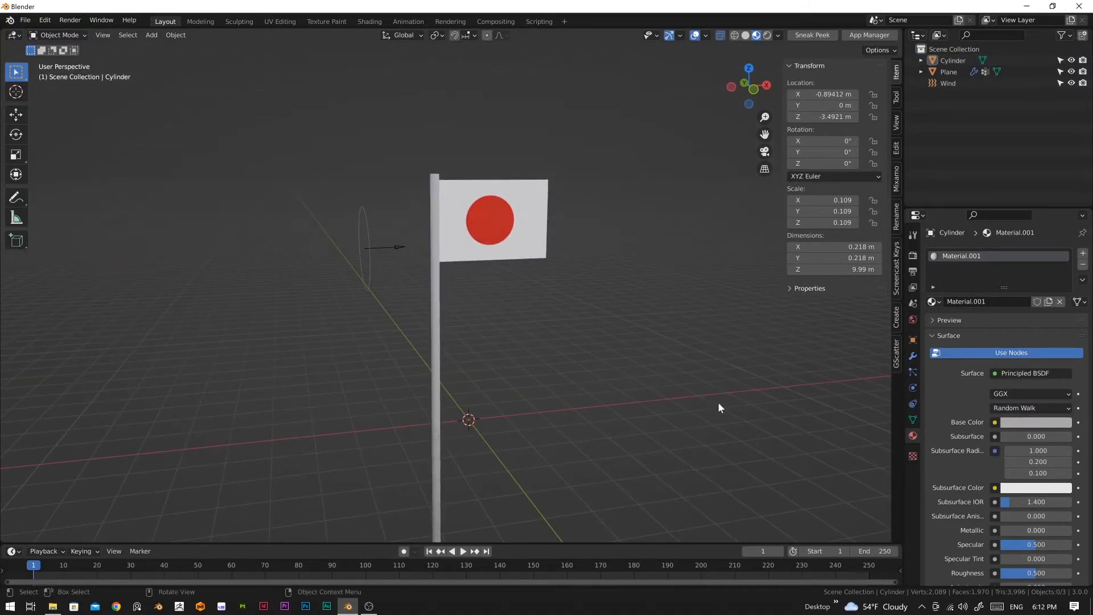
key("space")
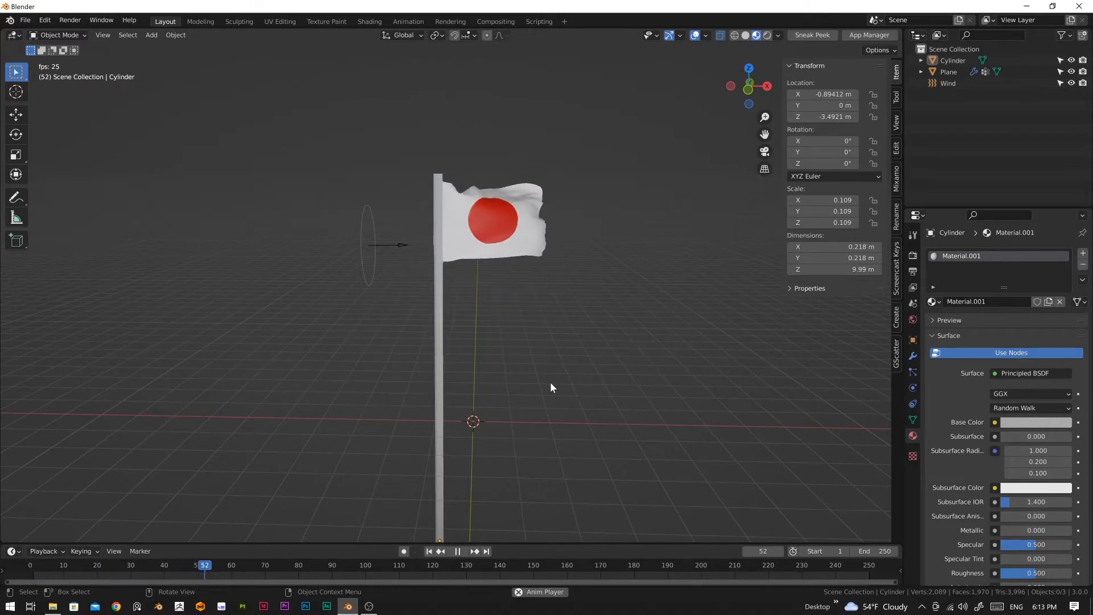
Step: Stop the simulation at frame 216 and inspect where the flag meets the pole
middle_click_drag(547, 366, 493, 302)
key("space")
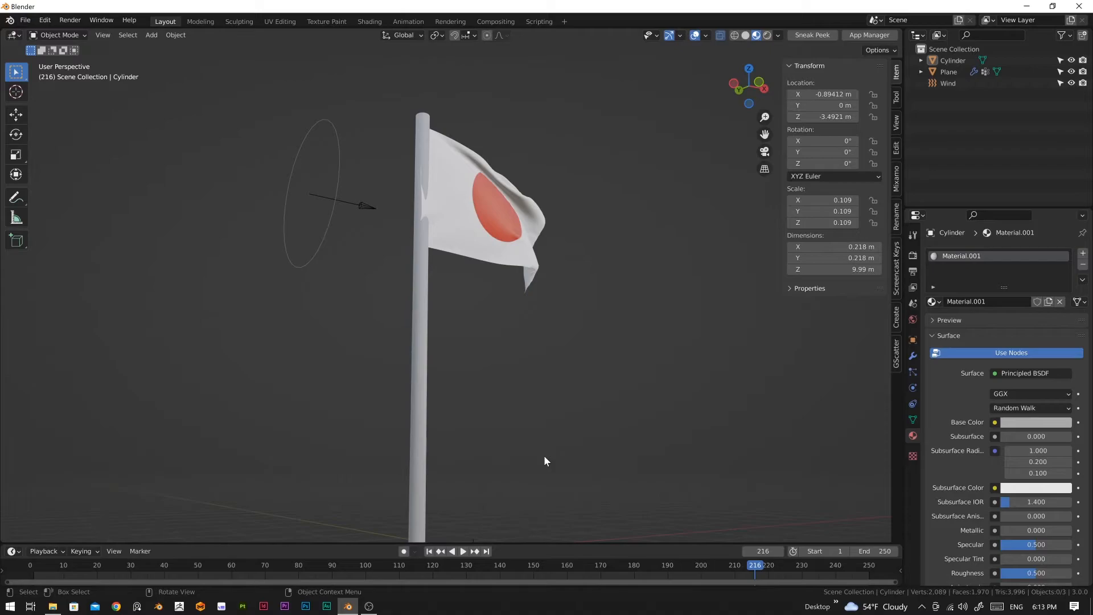
middle_click_drag(480, 373, 505, 393)
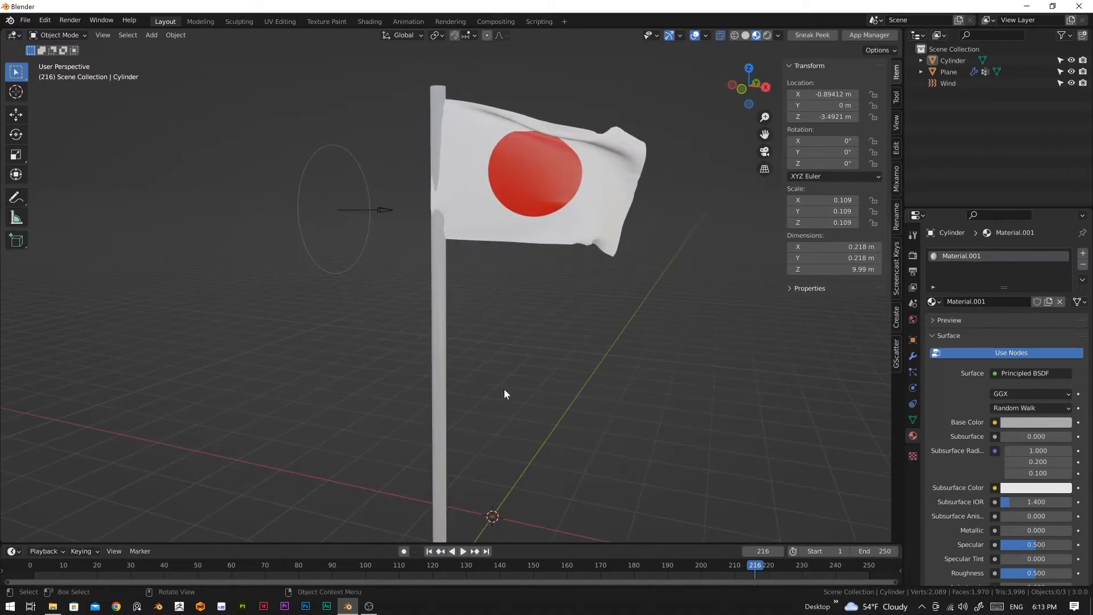
Step: Enable Collision physics on the flagpole
left_click(440, 420)
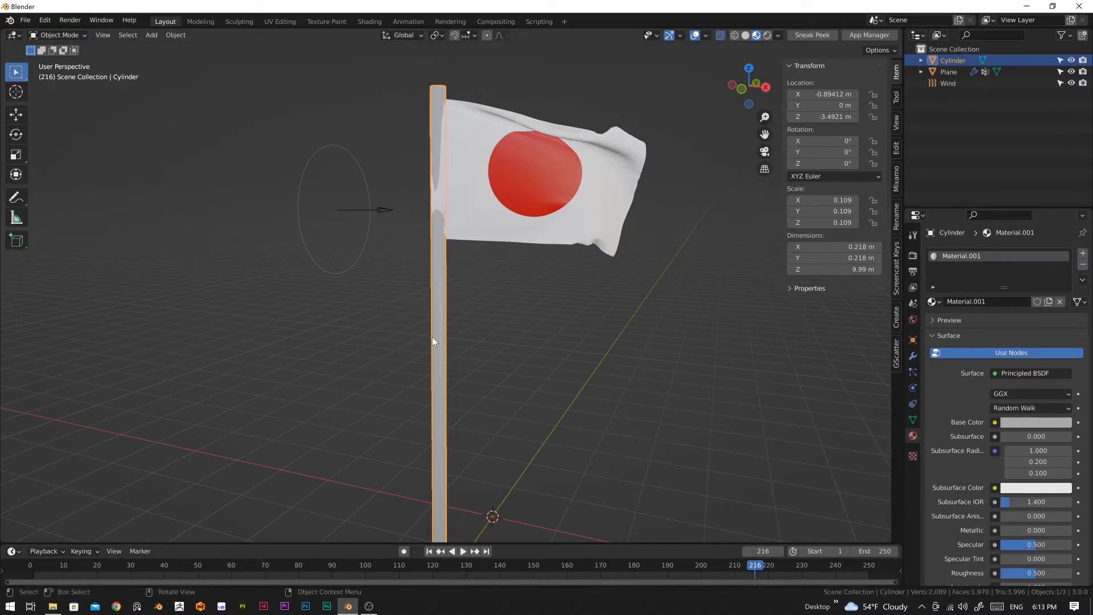
left_click(912, 388)
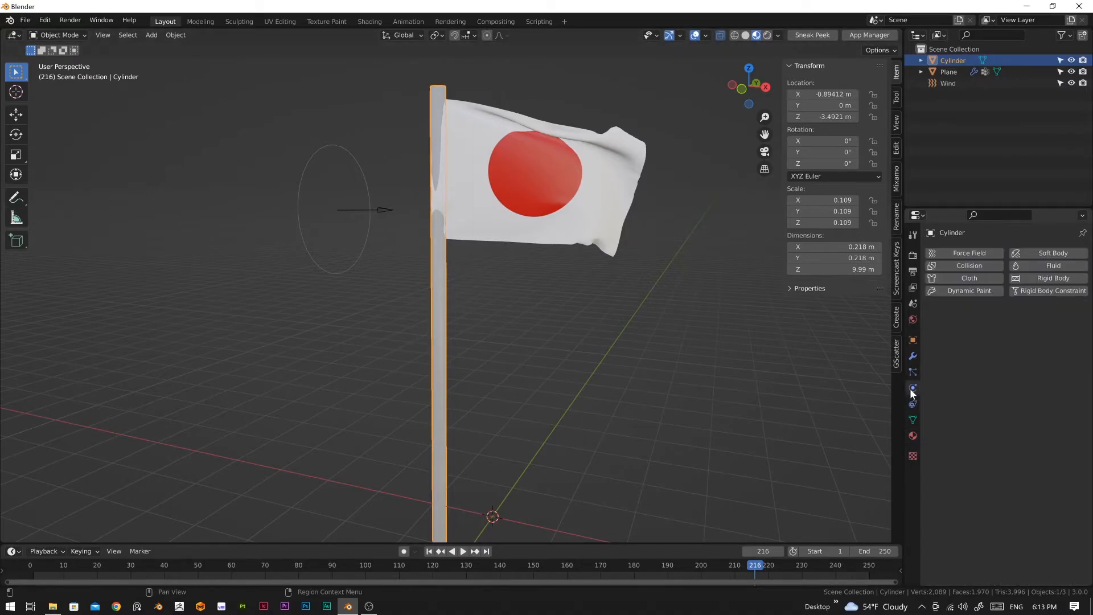
left_click(965, 266)
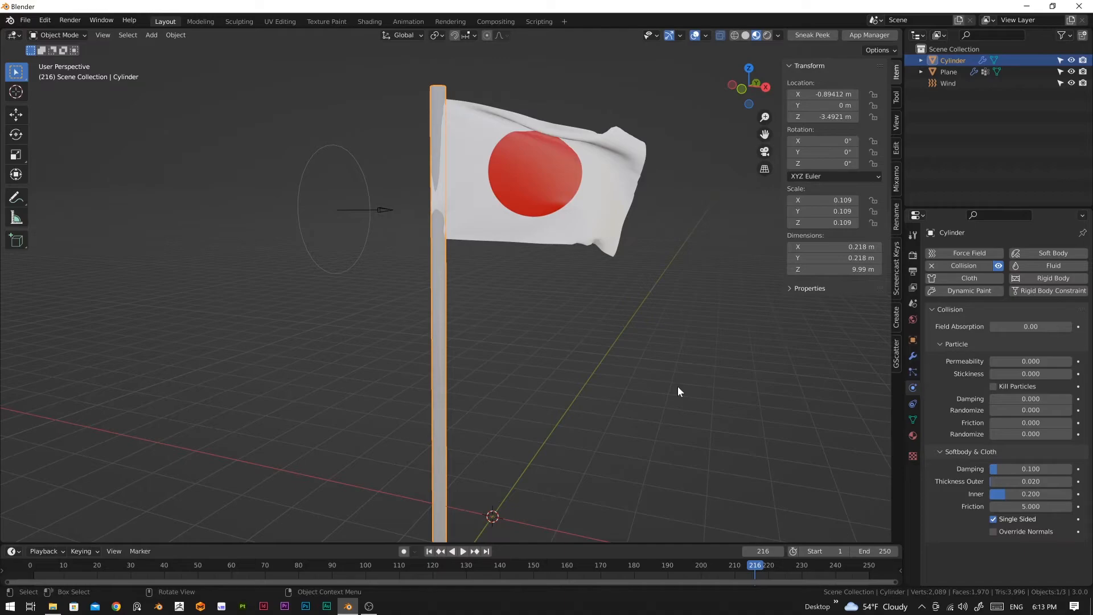
Step: In front view, move the flagpole along X to about -1.12 m, against the flag's pinned edge, and deselect it
key("KP_1")
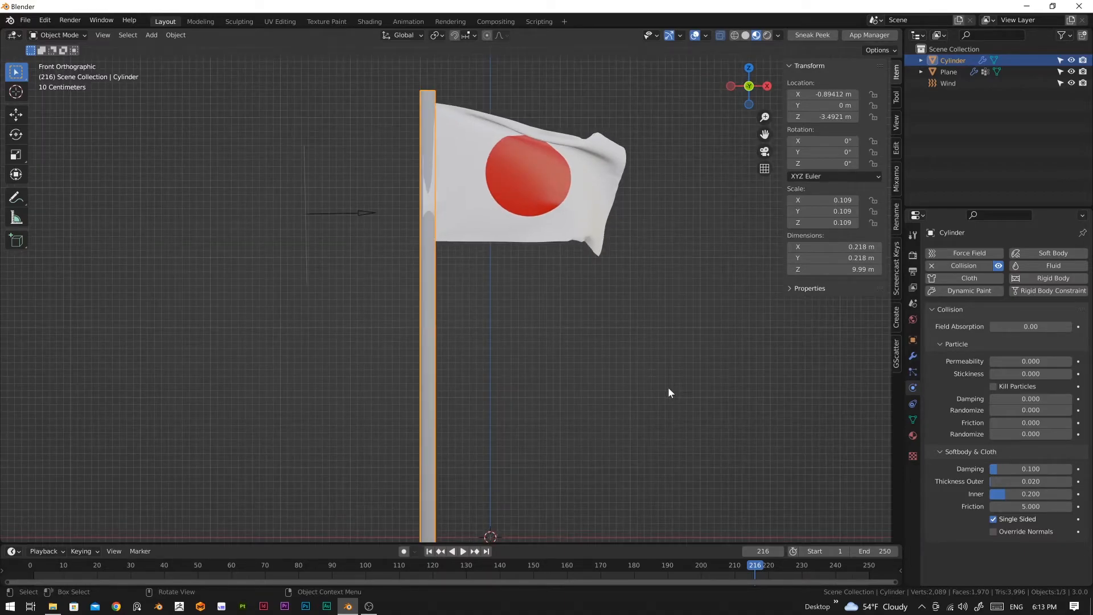
scroll(586, 394, "down", 4)
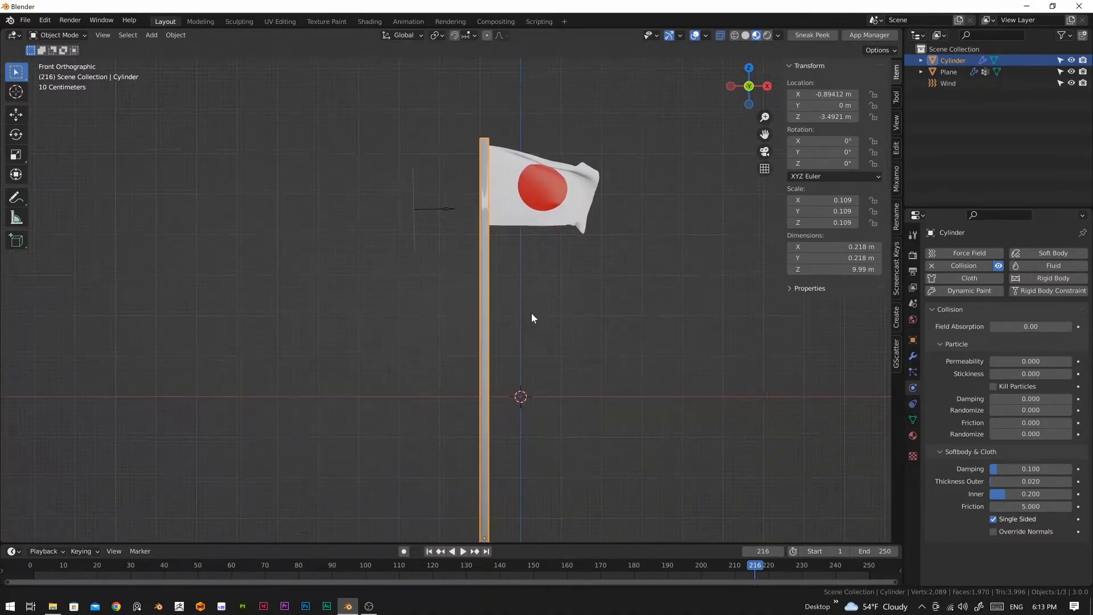
key("g")
key("x")
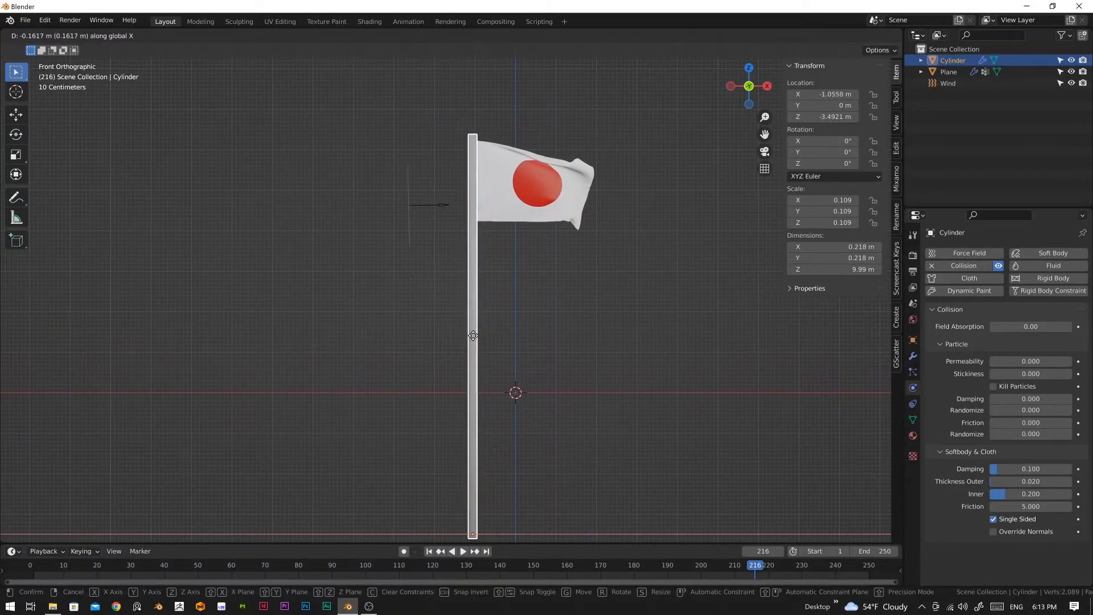
left_click(471, 337)
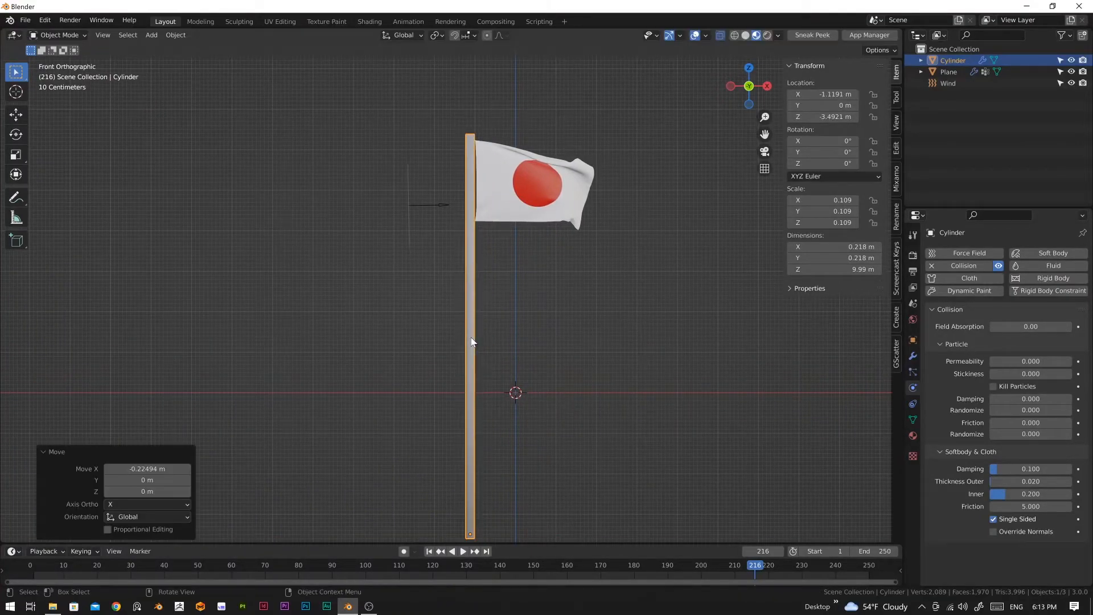
left_click(600, 333)
Step: Replay the simulation from the first frame to check the flag against the repositioned pole, and return to frame 1
middle_click_drag(569, 324, 538, 288)
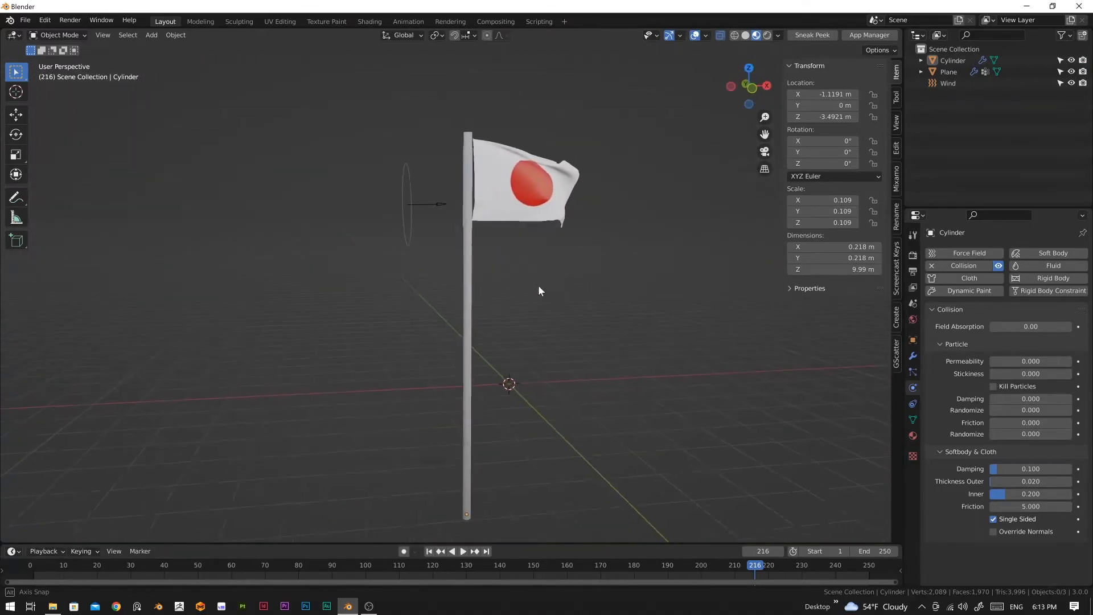
left_click(429, 551)
key("space")
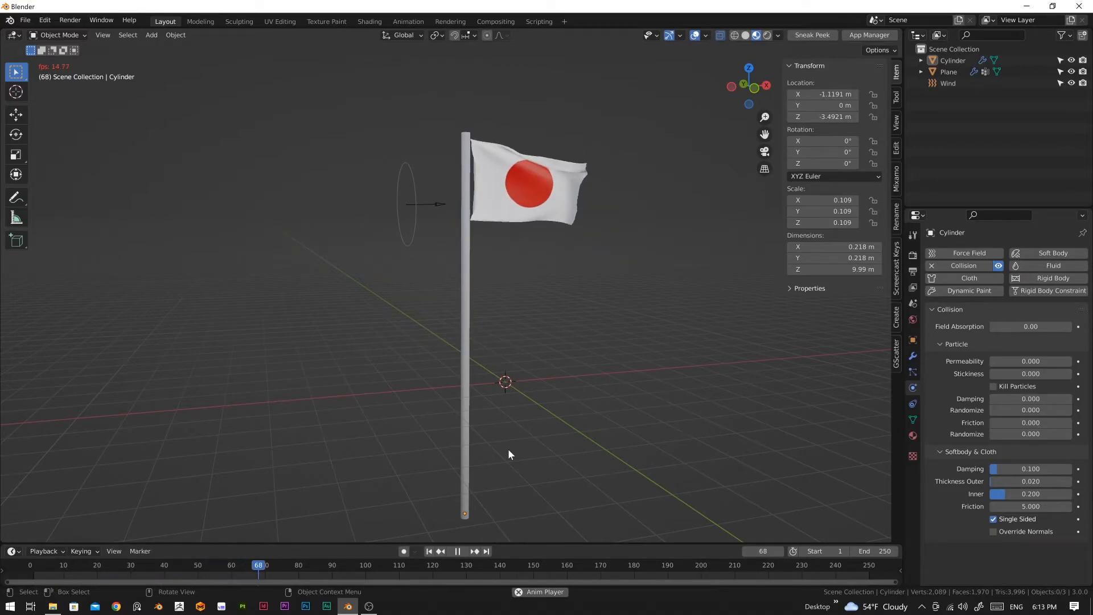
mouse_move(544, 422)
middle_mouse_down()
mouse_move(415, 407)
mouse_move(528, 414)
middle_mouse_up()
key("space")
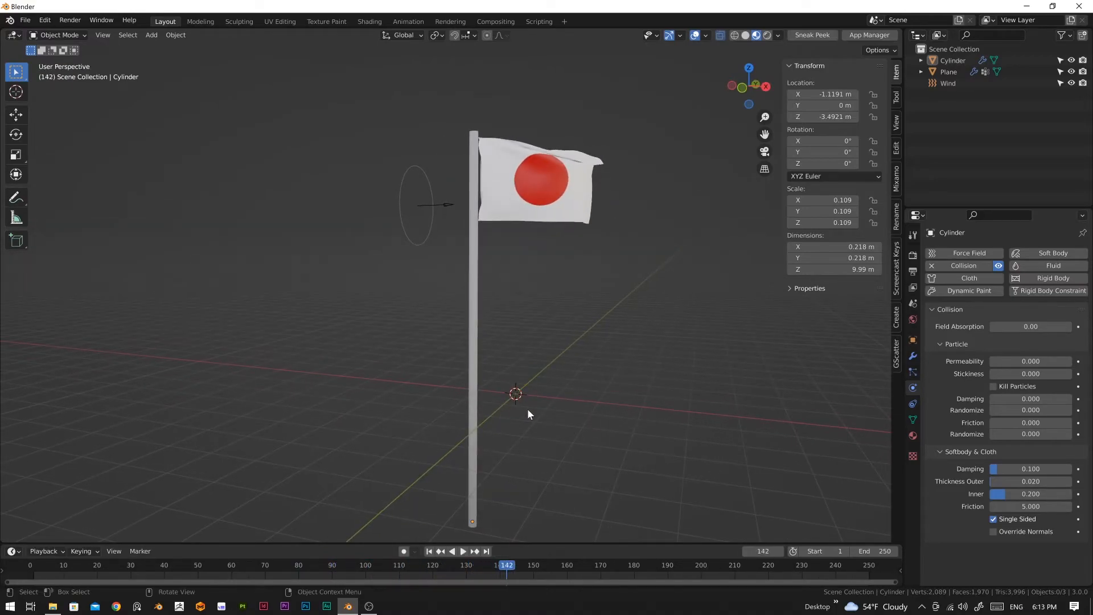
left_click(429, 551)
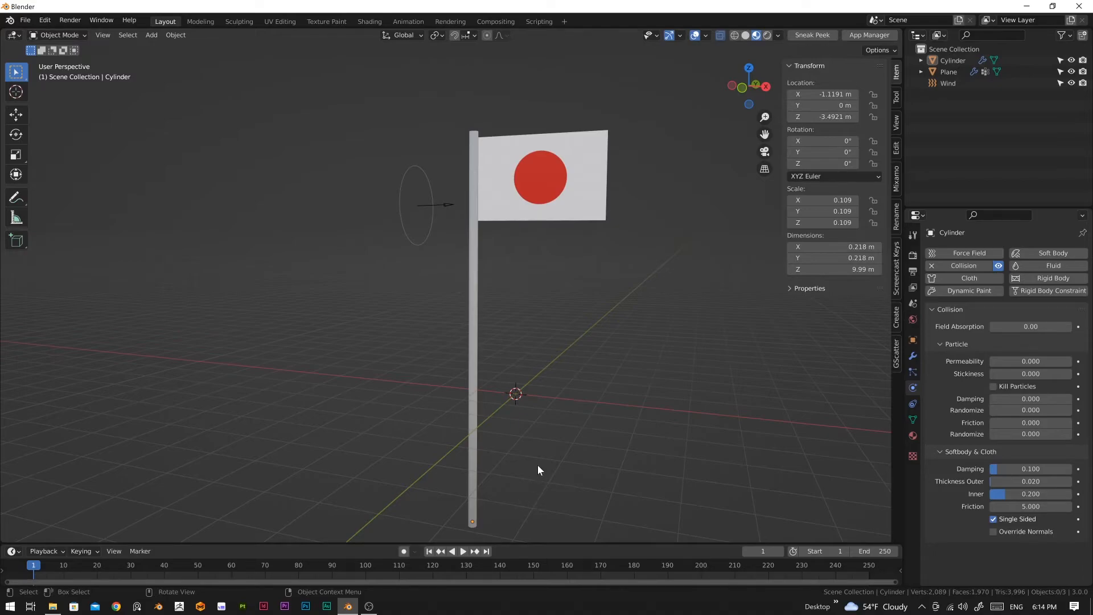
middle_click_drag(515, 437, 520, 462)
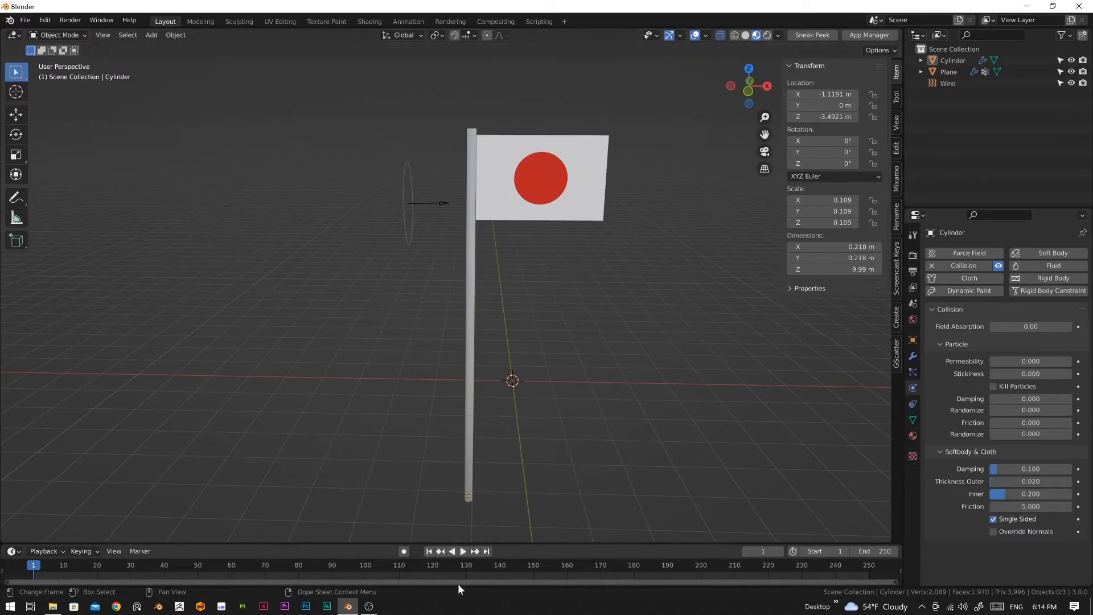
Step: Delete the wind force field and replay the flag simulation from the first frame
left_click(410, 220)
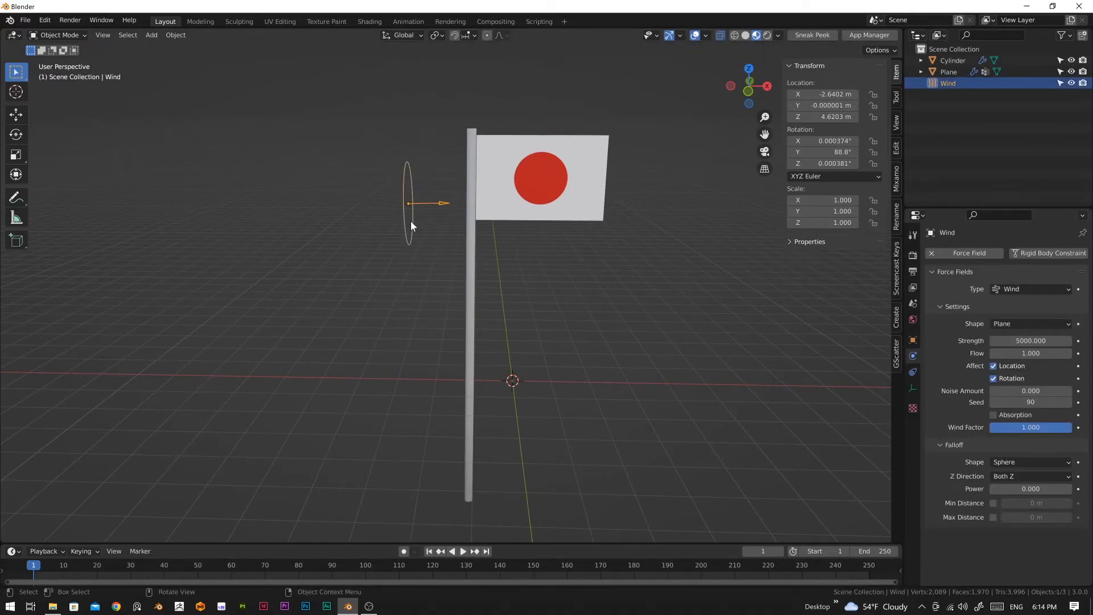
key("Delete")
key("space")
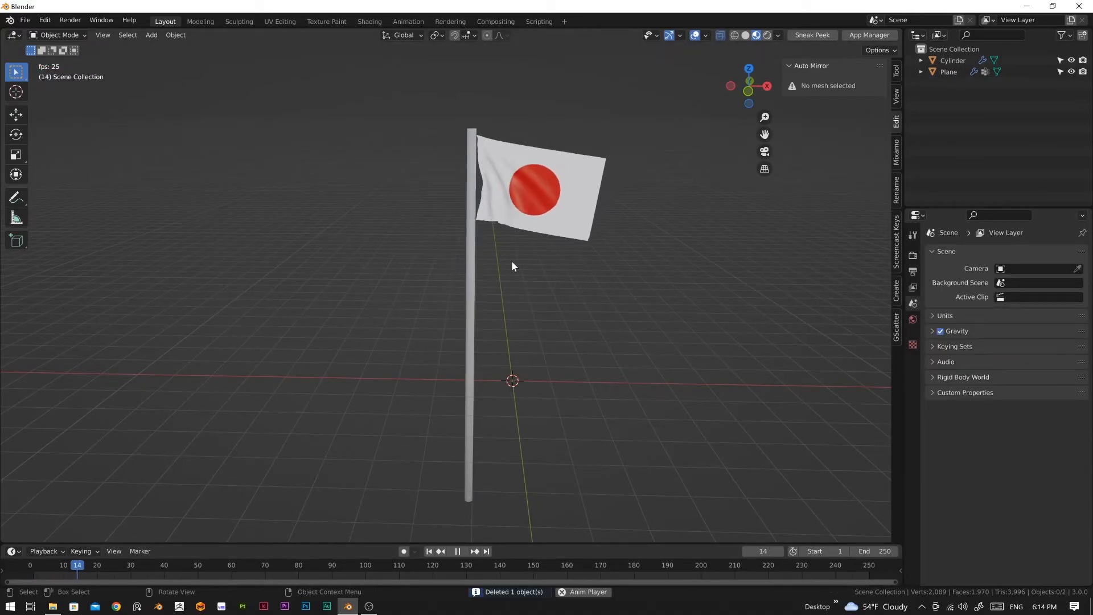
key("space")
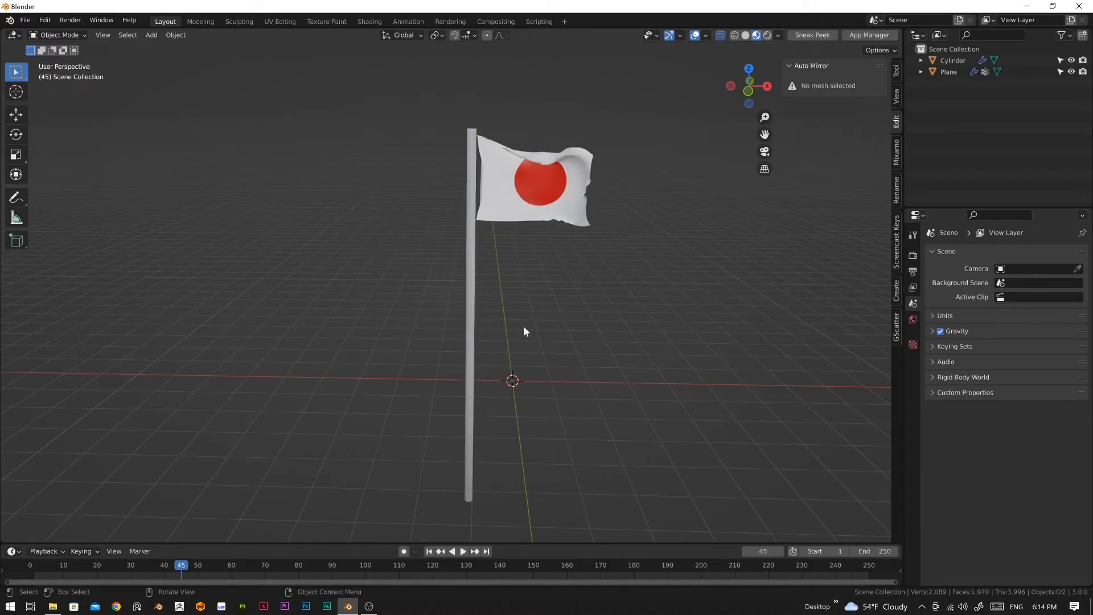
left_click(429, 551)
key("space")
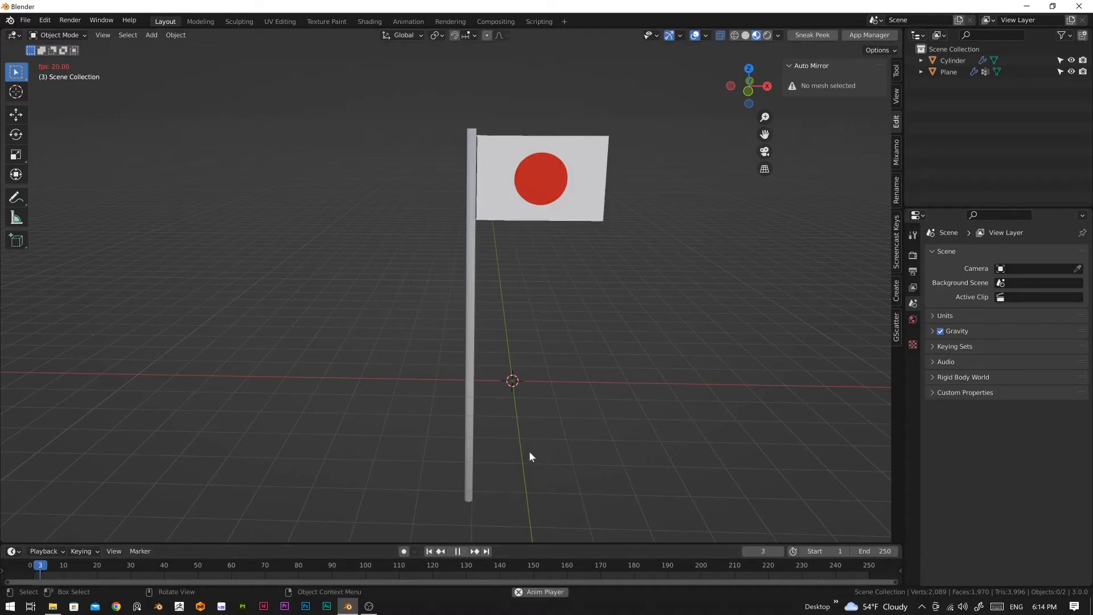
key("space")
Step: Set the flag's cloth Quality Steps to 6 and simulate its fall from the first frame, stopping at frame 70
left_click(538, 206)
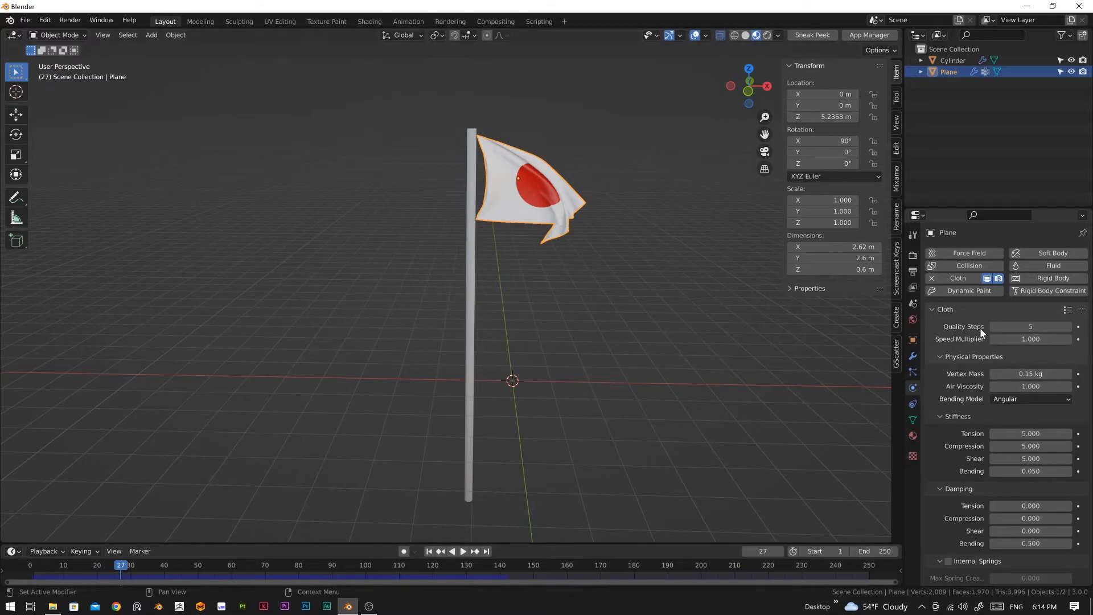
left_click(1068, 328)
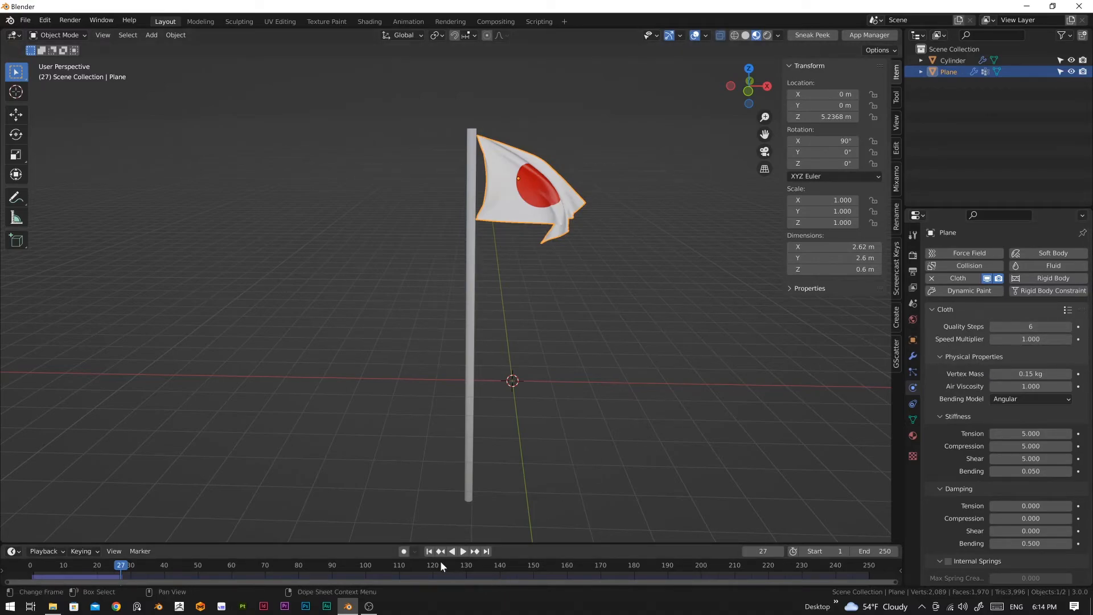
left_click(429, 552)
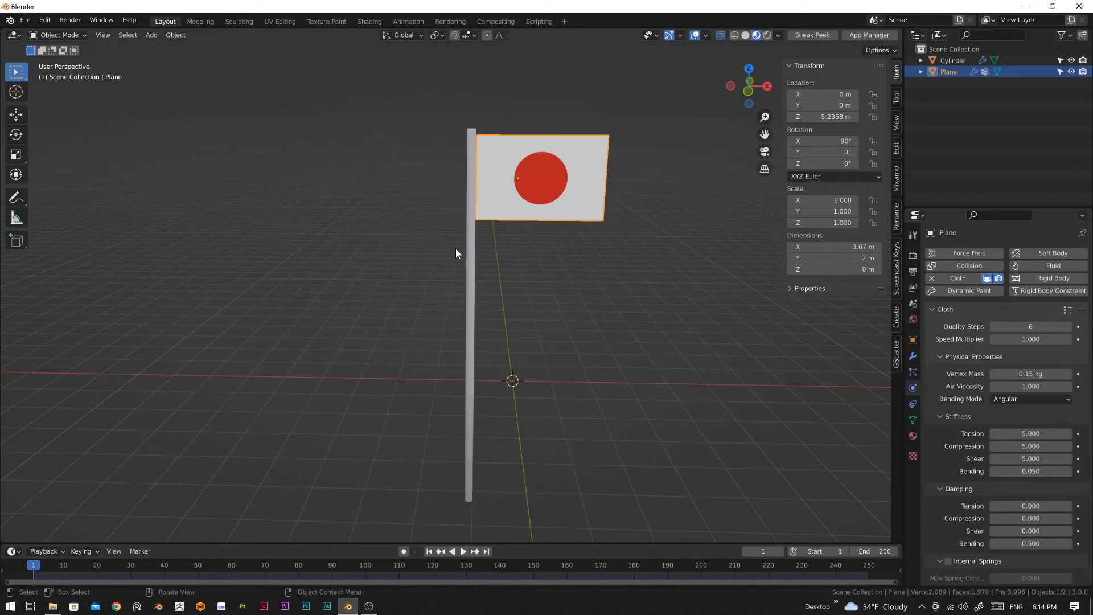
key("space")
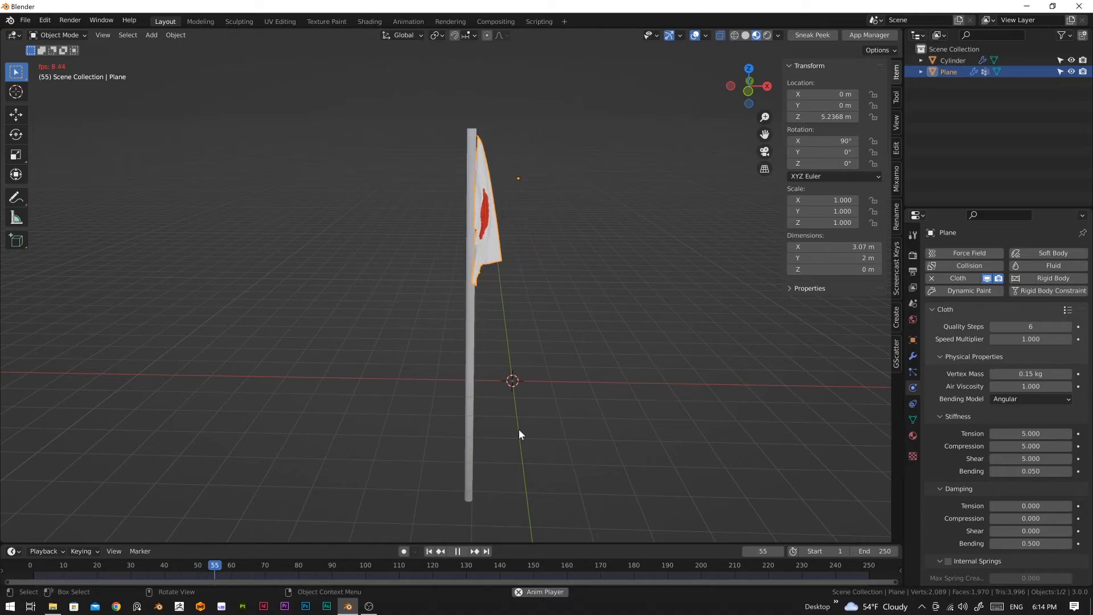
key("space")
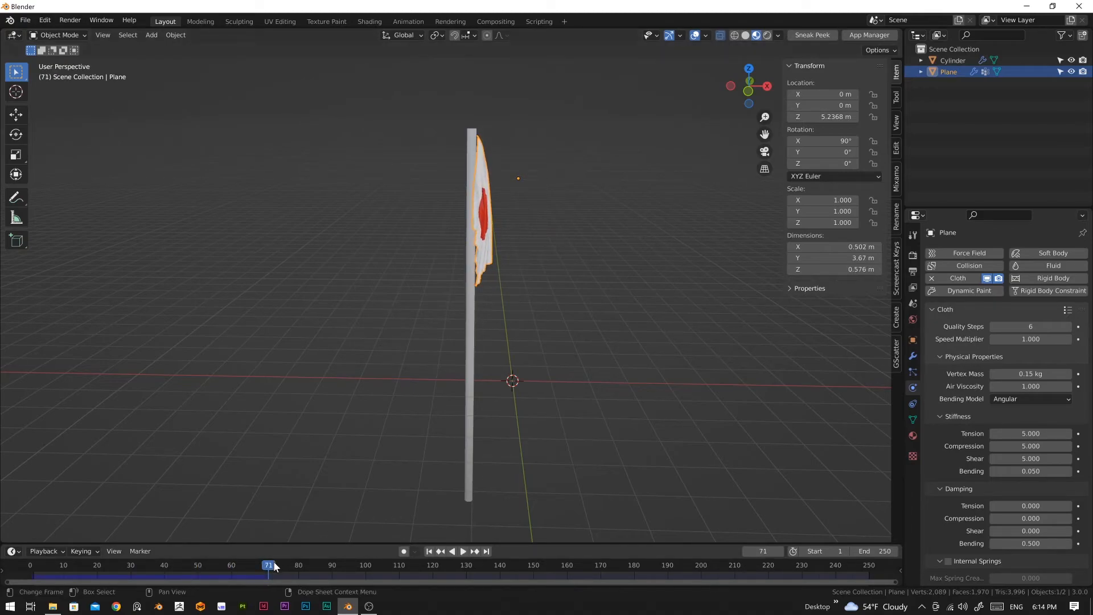
key("Left")
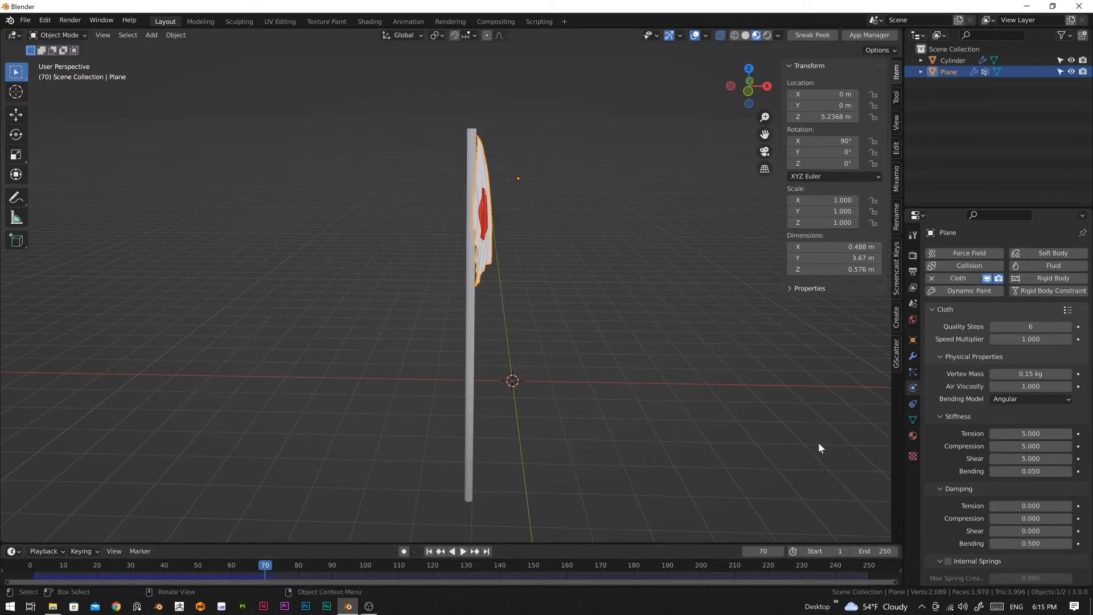
Step: Try to apply the flag's Cloth modifier at frame 70 ahead of its Subdivision modifier, and undo it
left_click(912, 356)
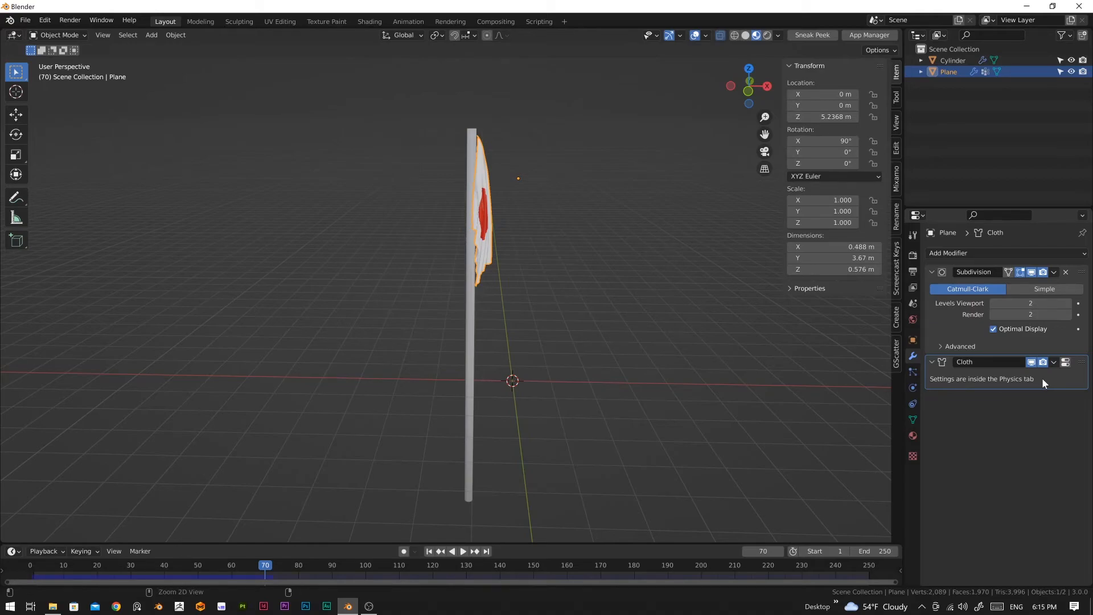
left_click(1053, 363)
left_click(1002, 376)
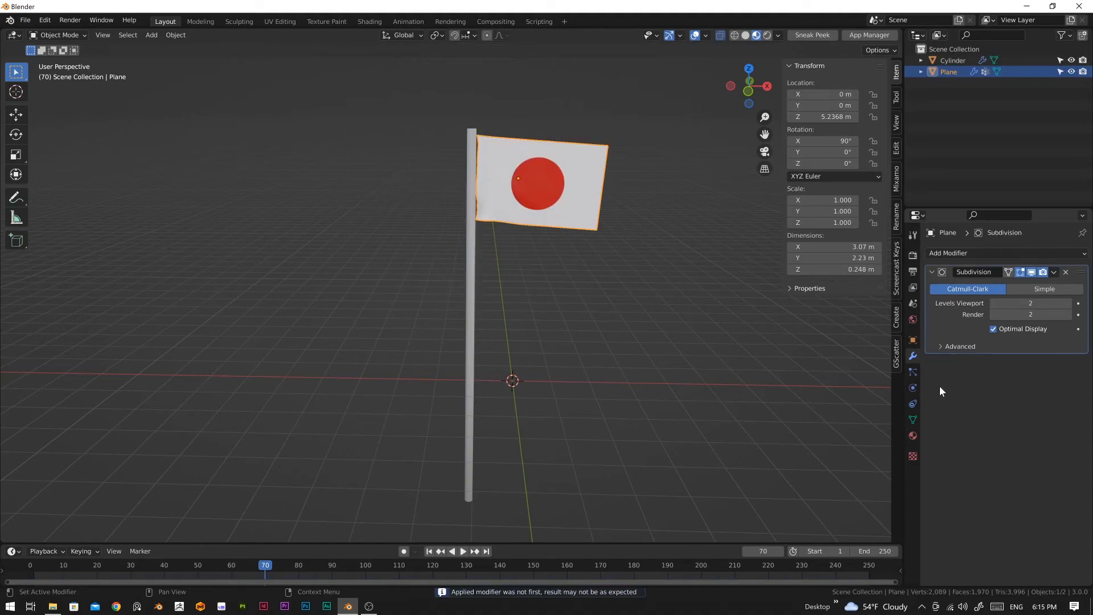
mouse_move(204, 575)
left_mouse_down()
mouse_move(99, 590)
mouse_move(189, 589)
left_mouse_up()
key("ctrl+z")
key("ctrl+z")
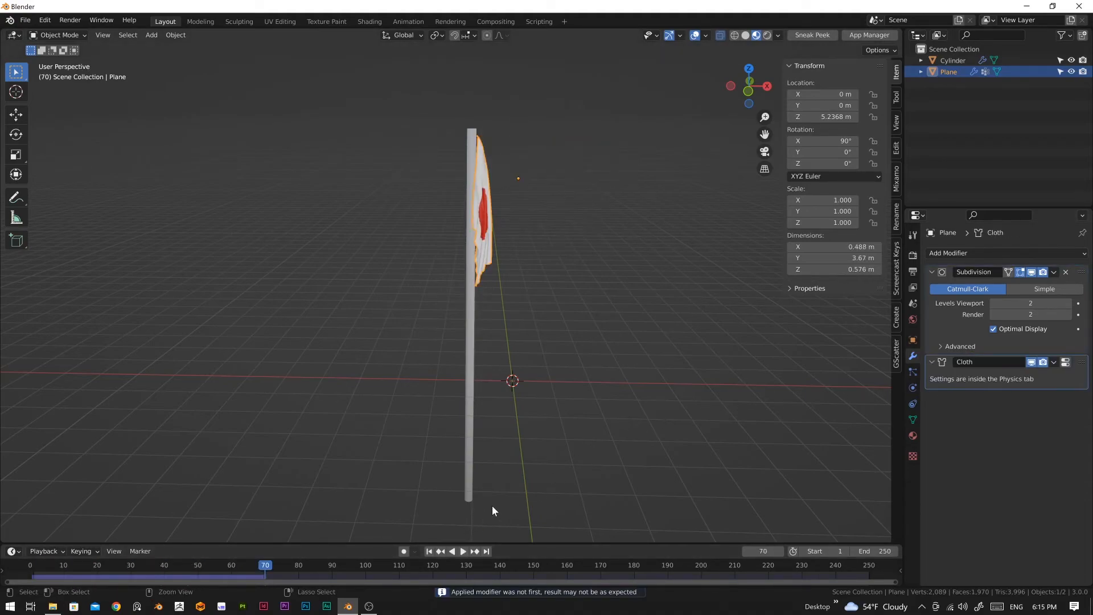
Step: Run the cloth simulation to frame 155 and apply the flag's Subdivision and Cloth modifiers in that order
key("space")
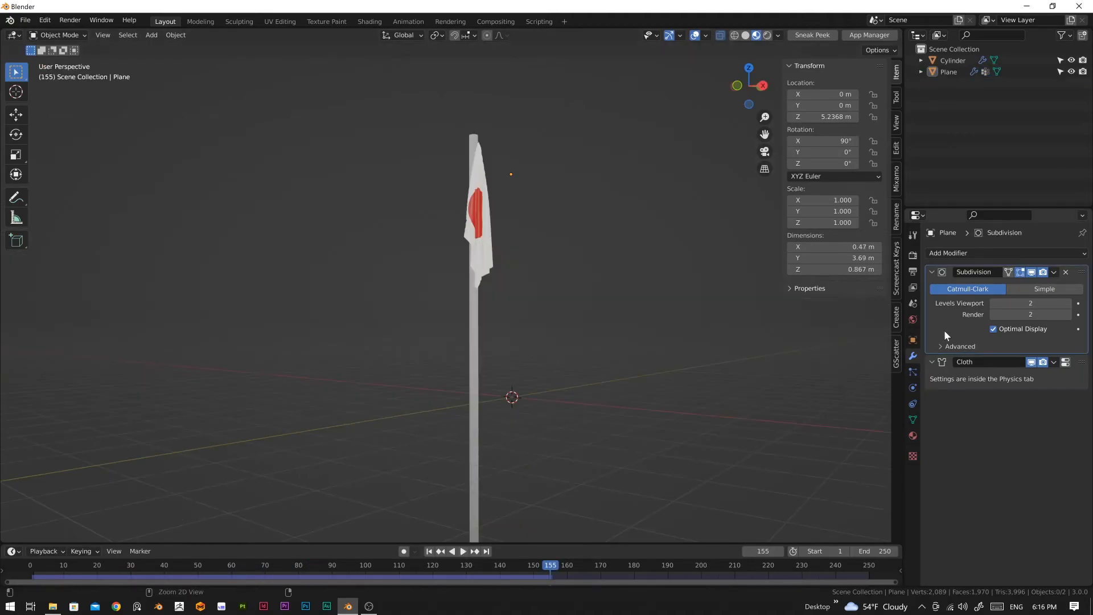
key("ctrl+a")
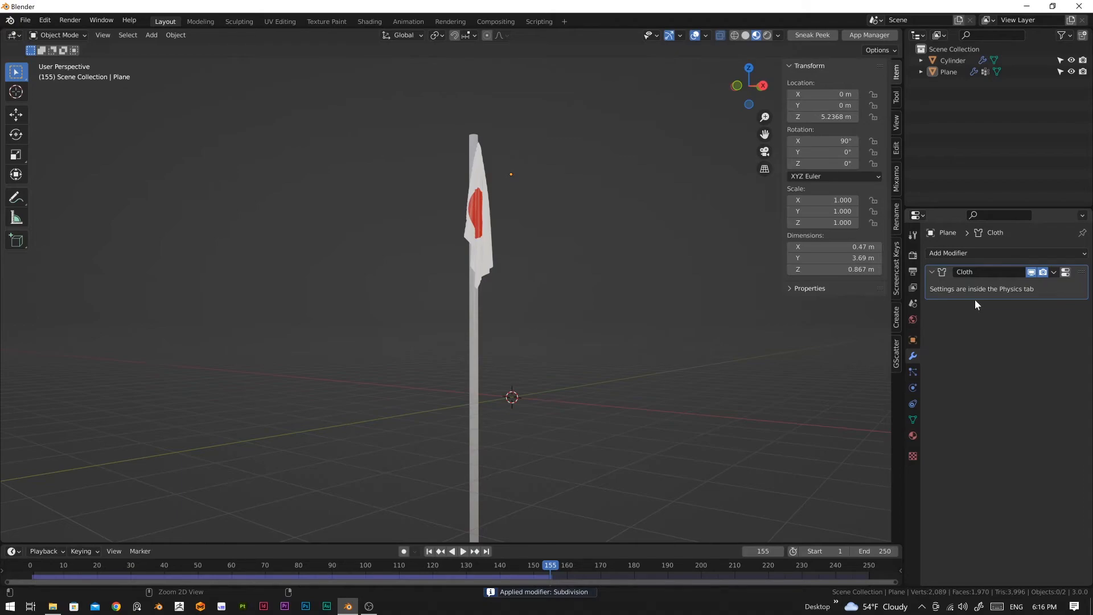
key("ctrl+a")
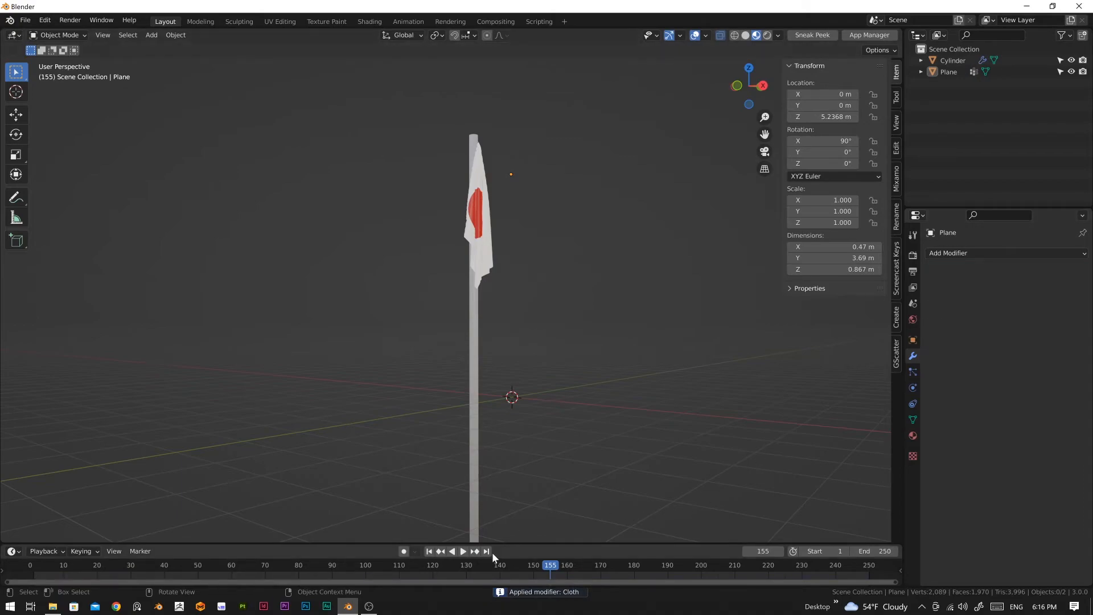
Step: Return the timeline to frame 1 and select the draped flag
left_click_drag(348, 565, 37, 582)
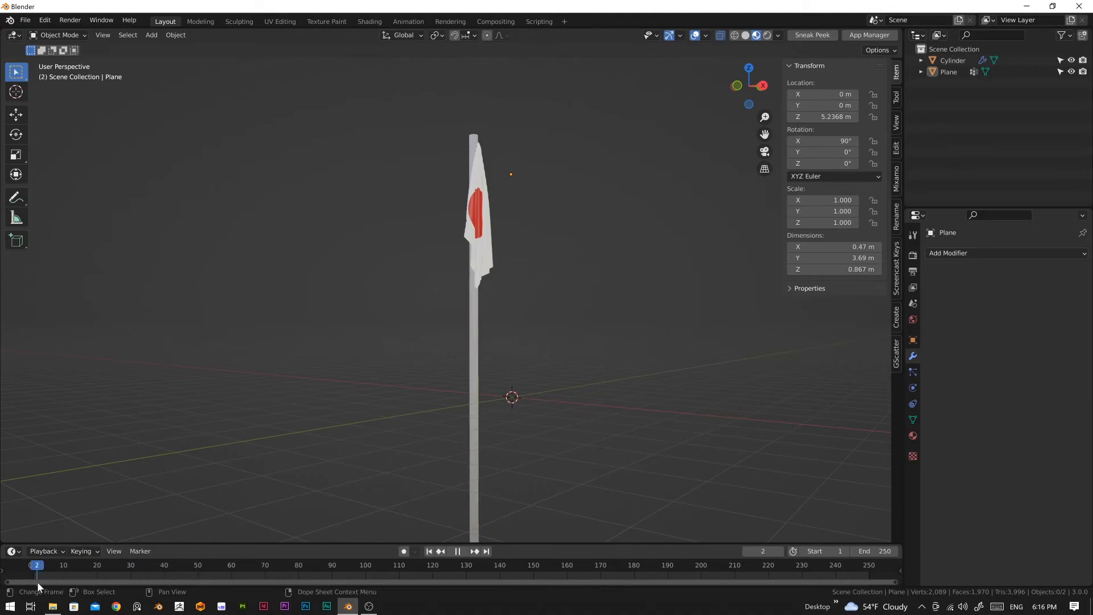
middle_click_drag(352, 410, 427, 421)
left_click(473, 211)
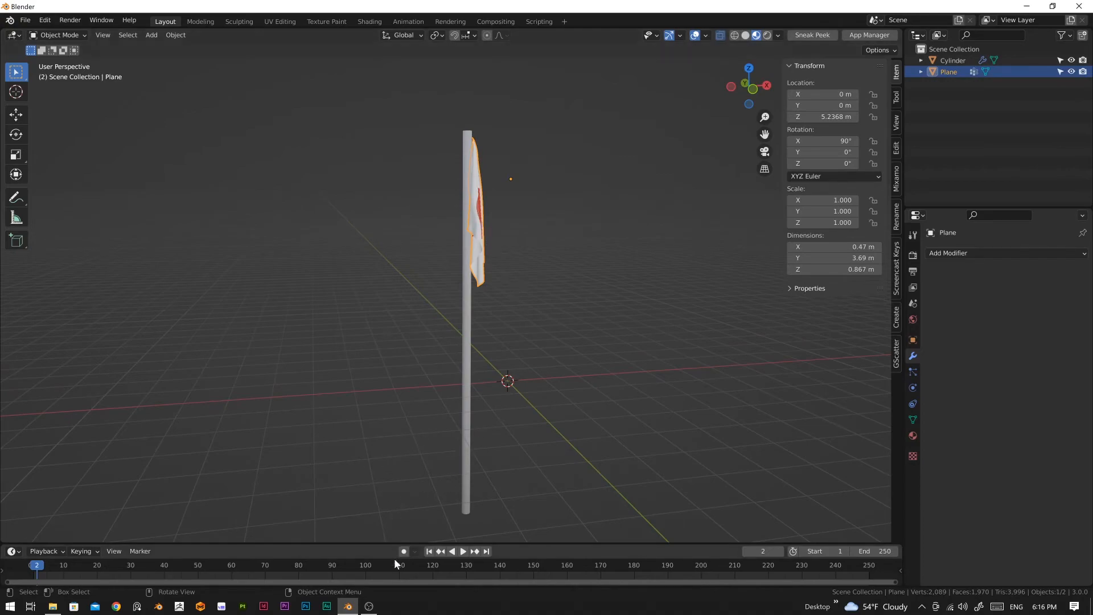
left_click_drag(47, 566, 33, 566)
Step: Add a Wind force field and place it beside the flagpole at about X -2.59, Y 1.2, Z 3.59 m
key("shift+a")
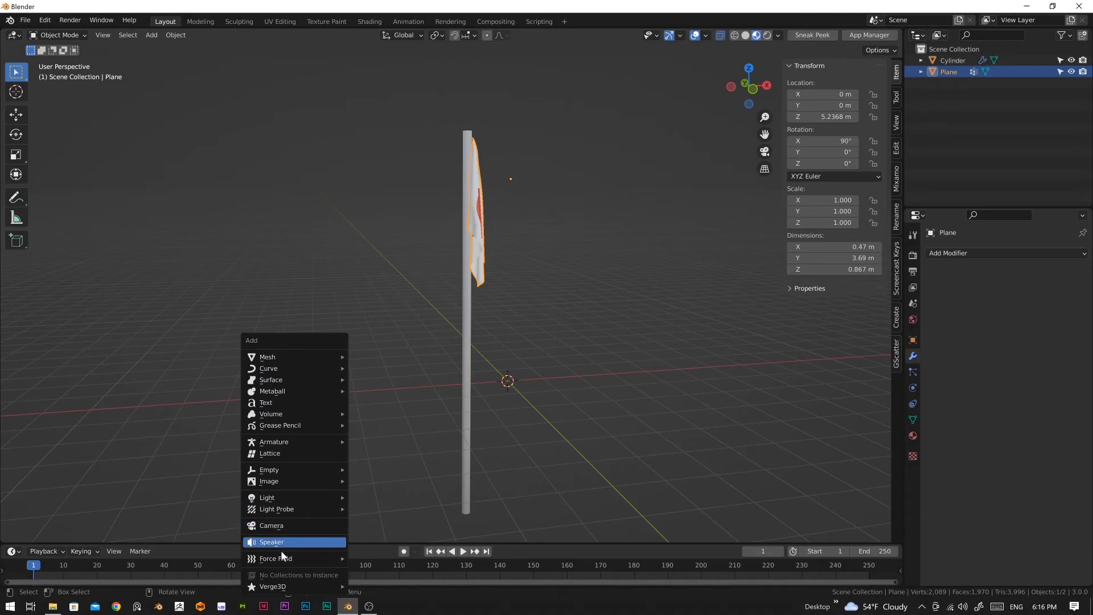
mouse_move(280, 559)
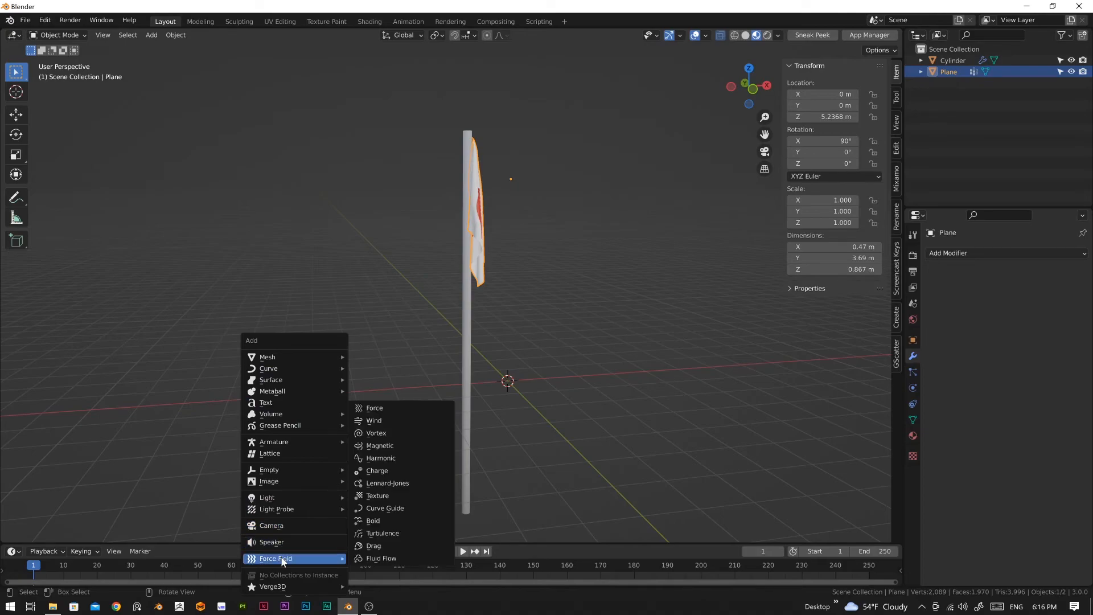
left_click(385, 420)
key("g")
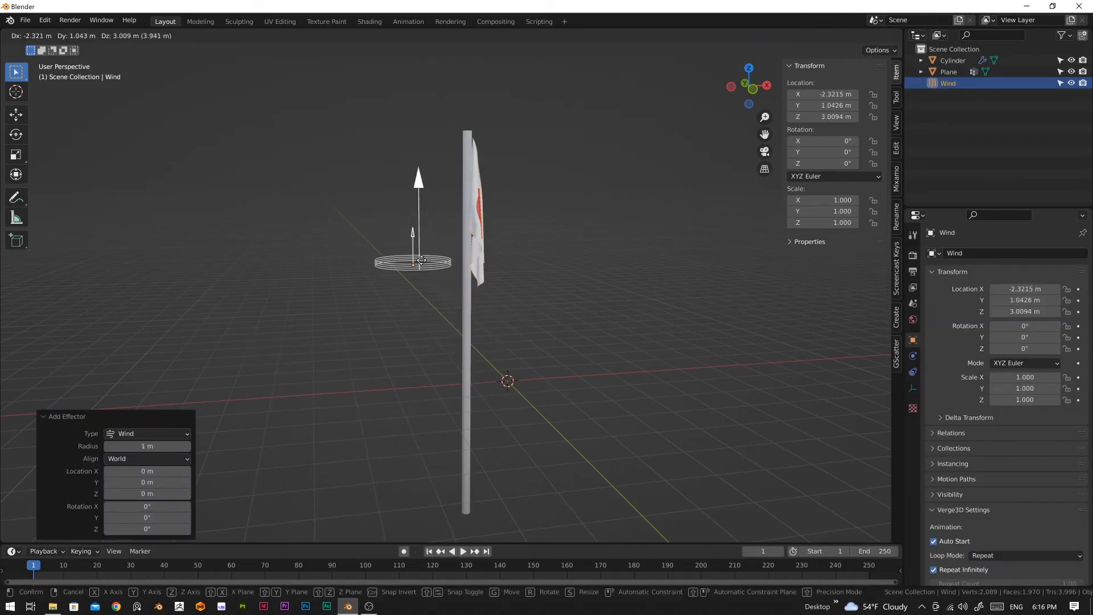
left_click(411, 245)
Step: Rotate the wind force field about 82° in the front view so that it blows toward the flag
key("KP_1")
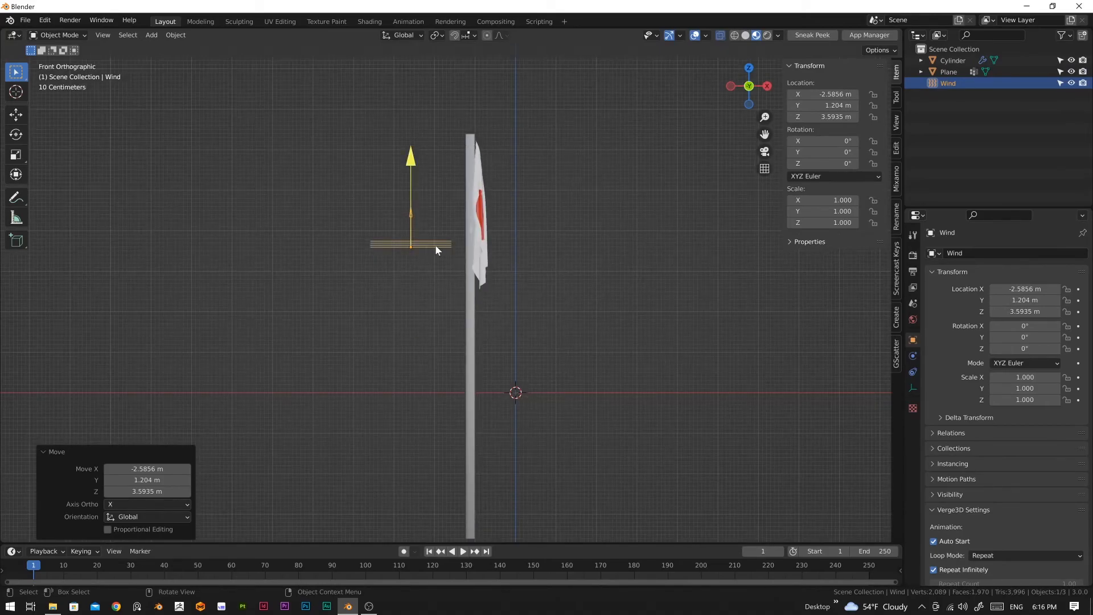
key("r")
left_click(437, 367)
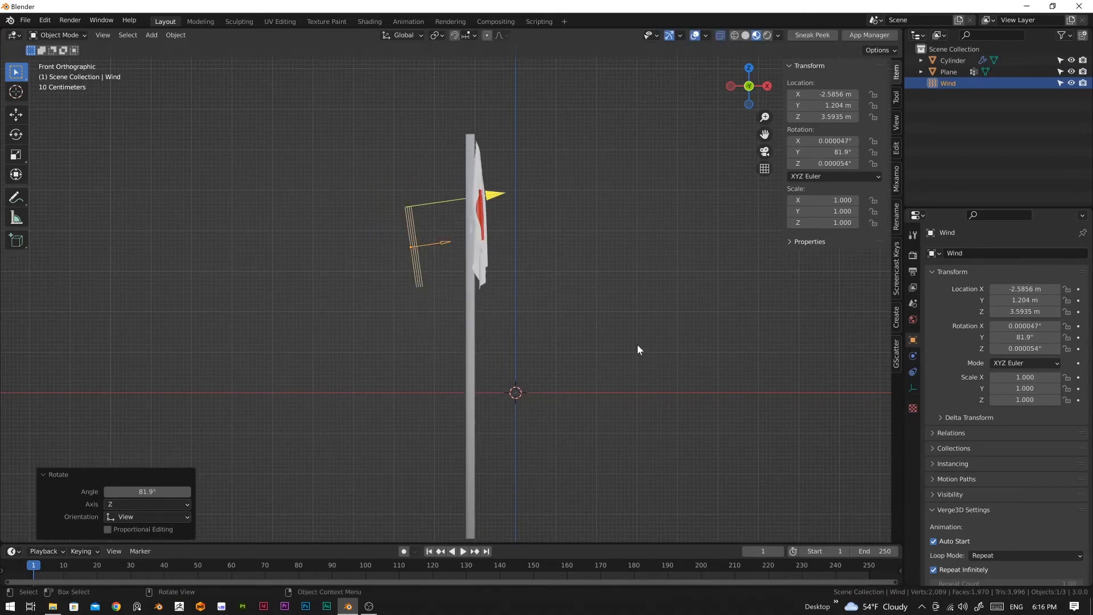
left_click(426, 272)
left_click(422, 273)
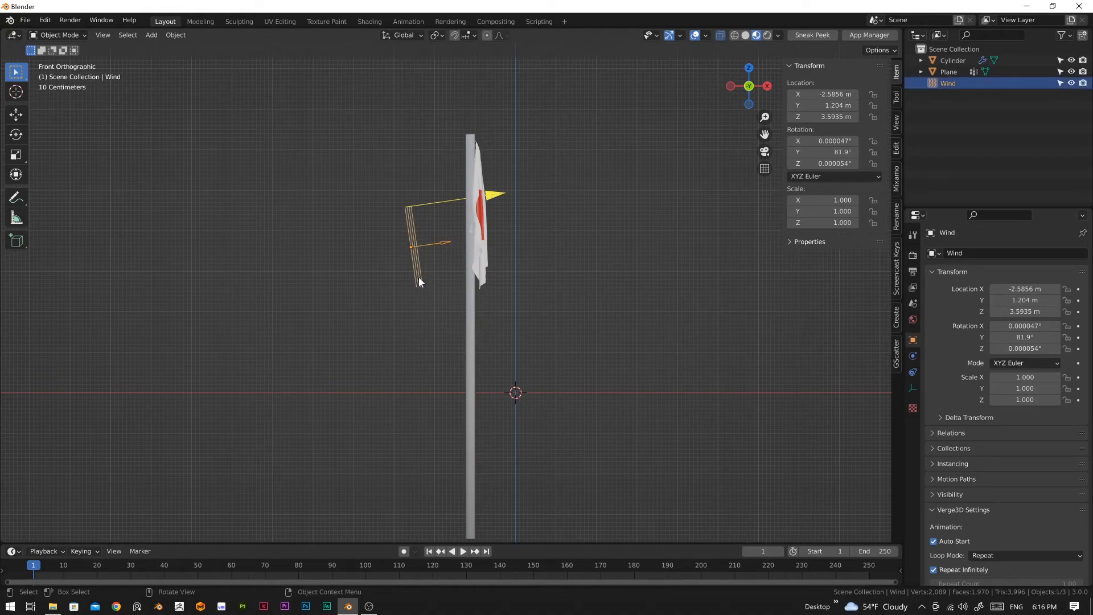
Step: Set the wind force field's Strength to 5000
left_click(912, 356)
left_click(771, 426)
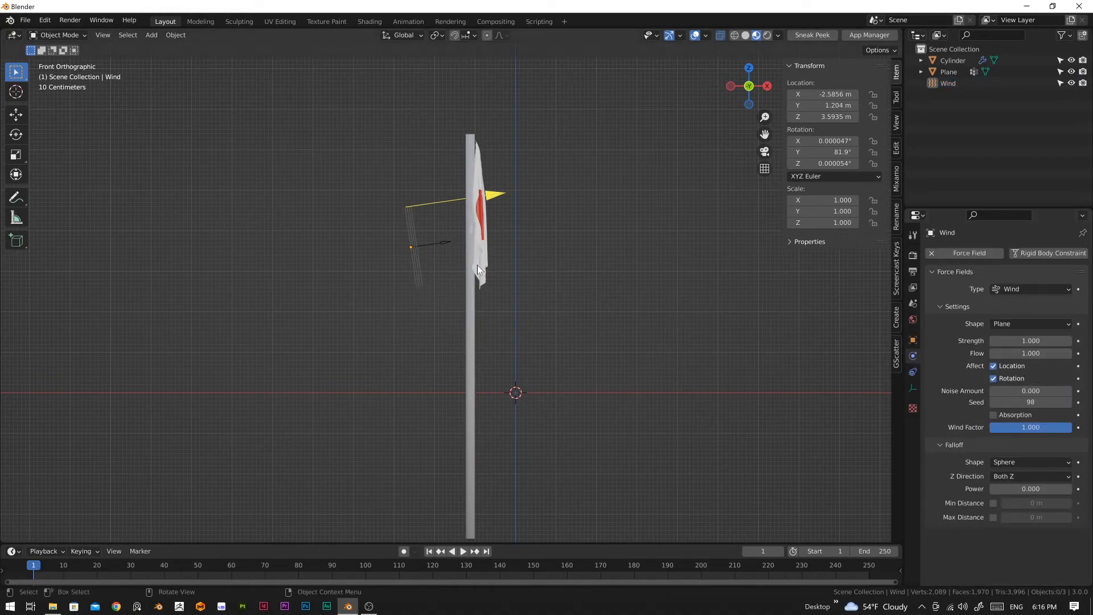
left_click(1021, 341)
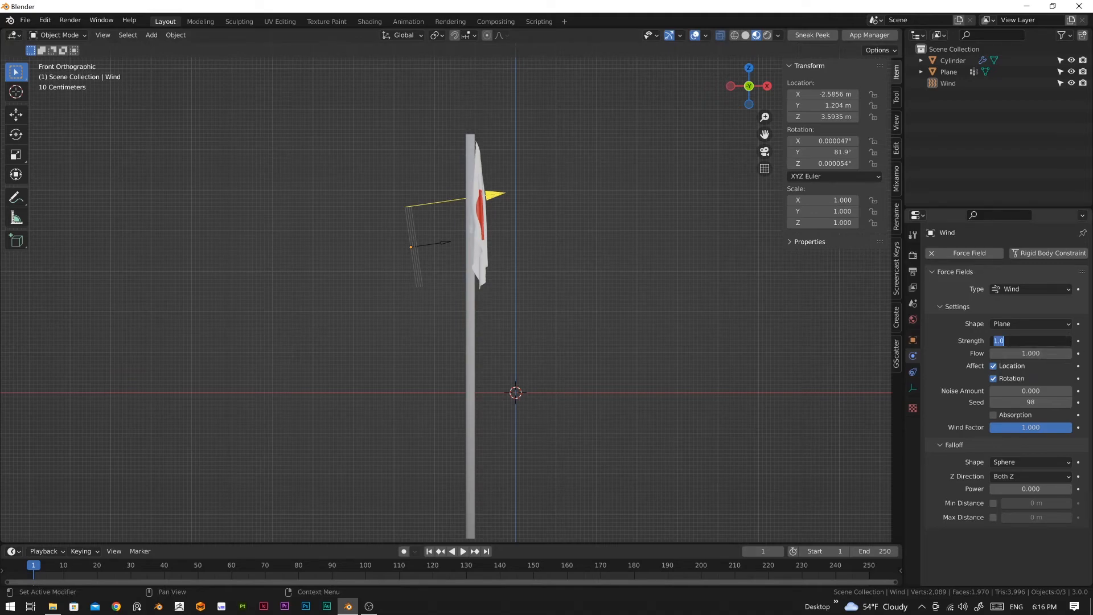
type("5000")
key("Return")
Step: Play the animation to frame 86 to check the wind's effect on the flag, and return to frame 1
key("space")
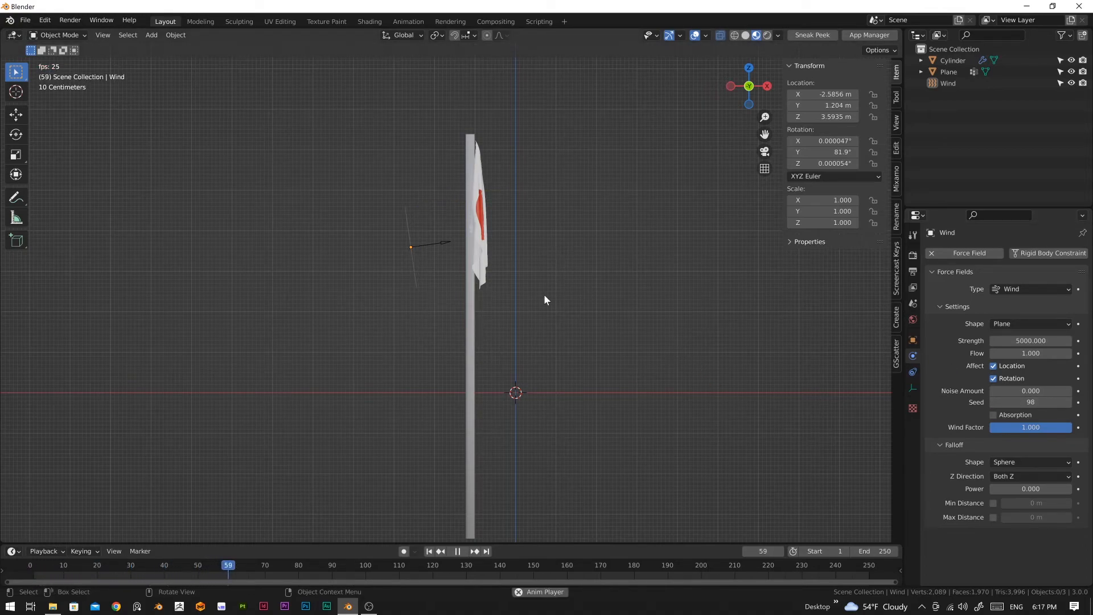
key("space")
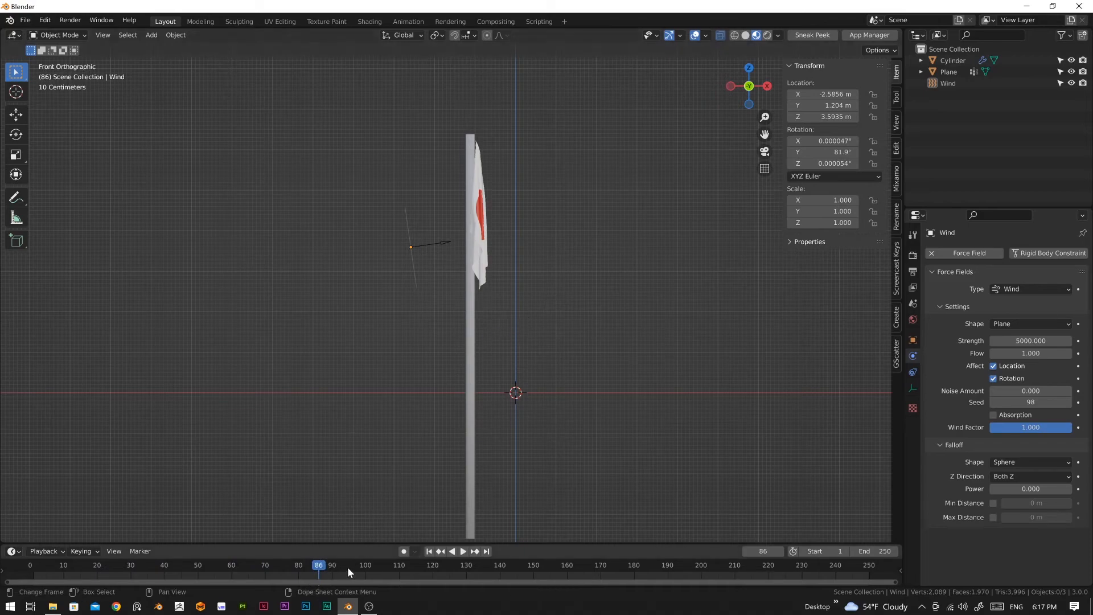
left_click_drag(321, 571, 33, 581)
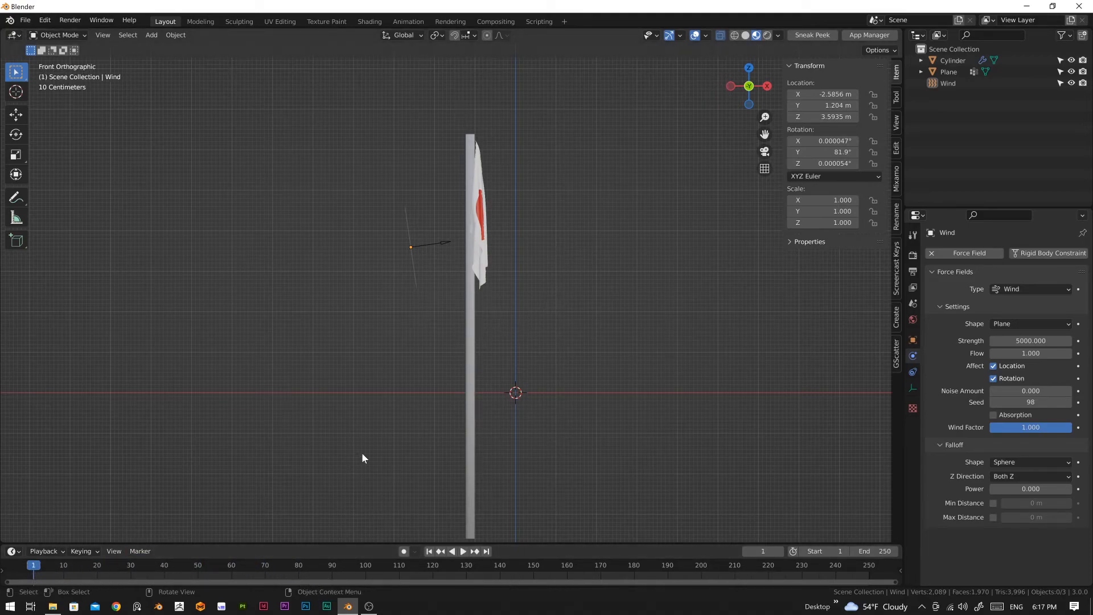
Step: Add Cloth physics with the Silk preset to the draped flag and play the simulation to frame 31
left_click(483, 231)
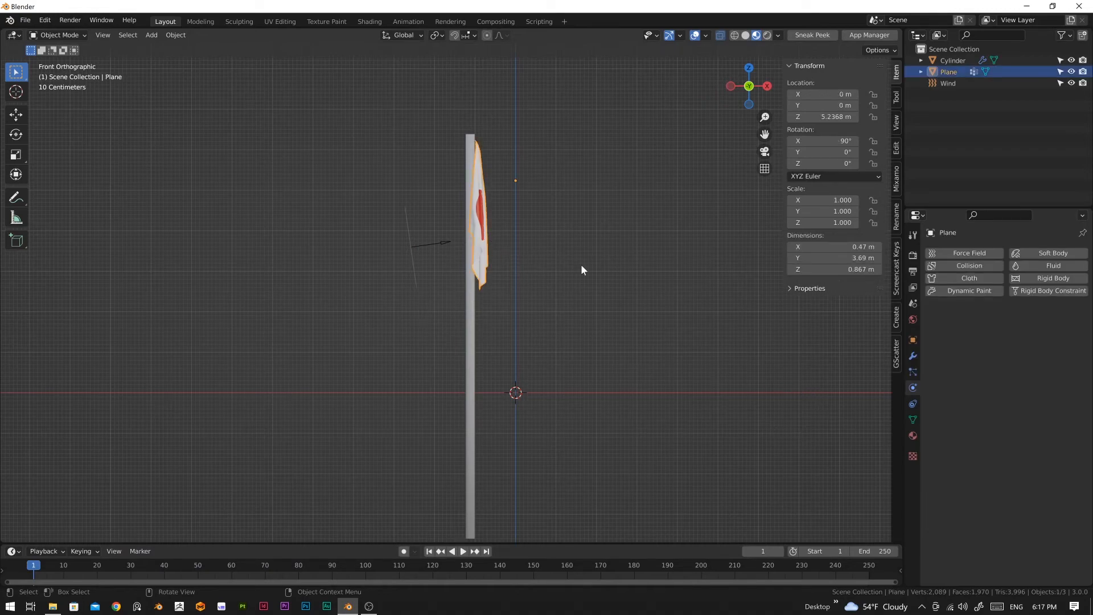
left_click(989, 283)
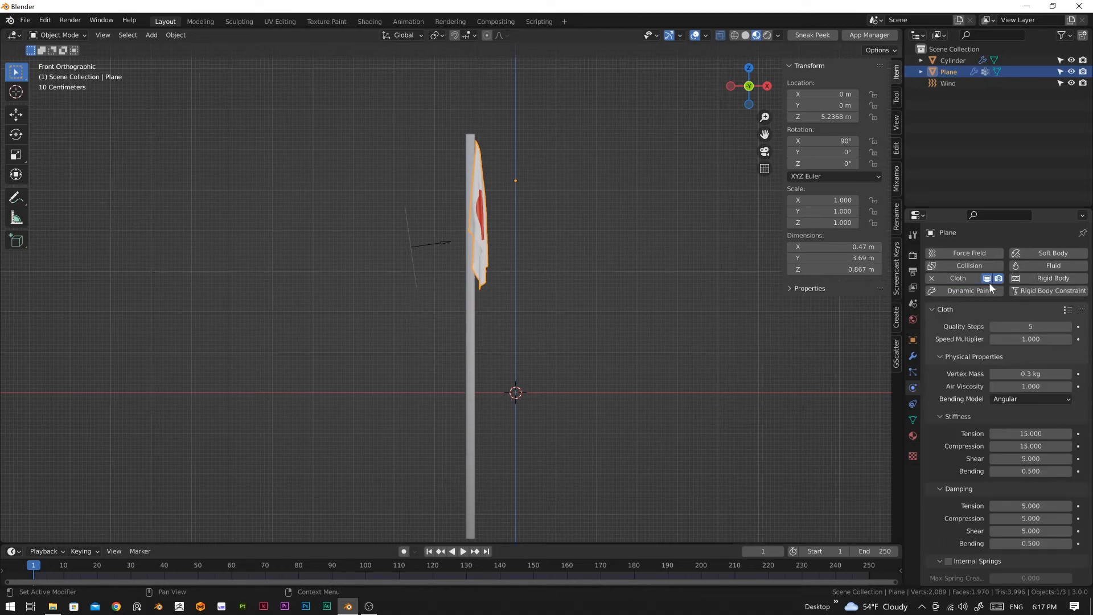
left_click(1067, 310)
left_click(1027, 267)
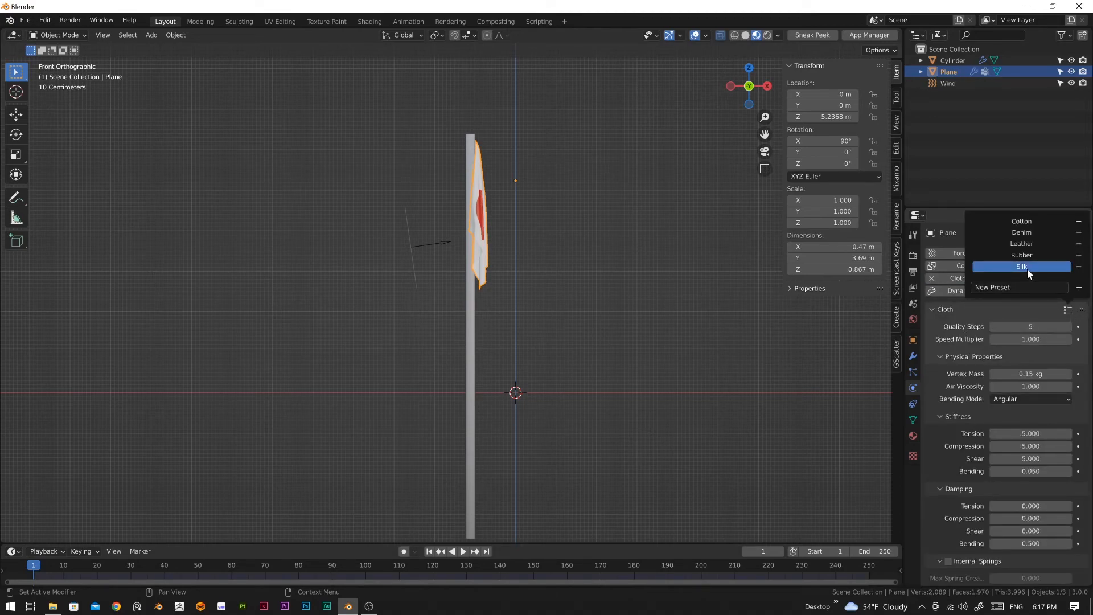
left_click(463, 551)
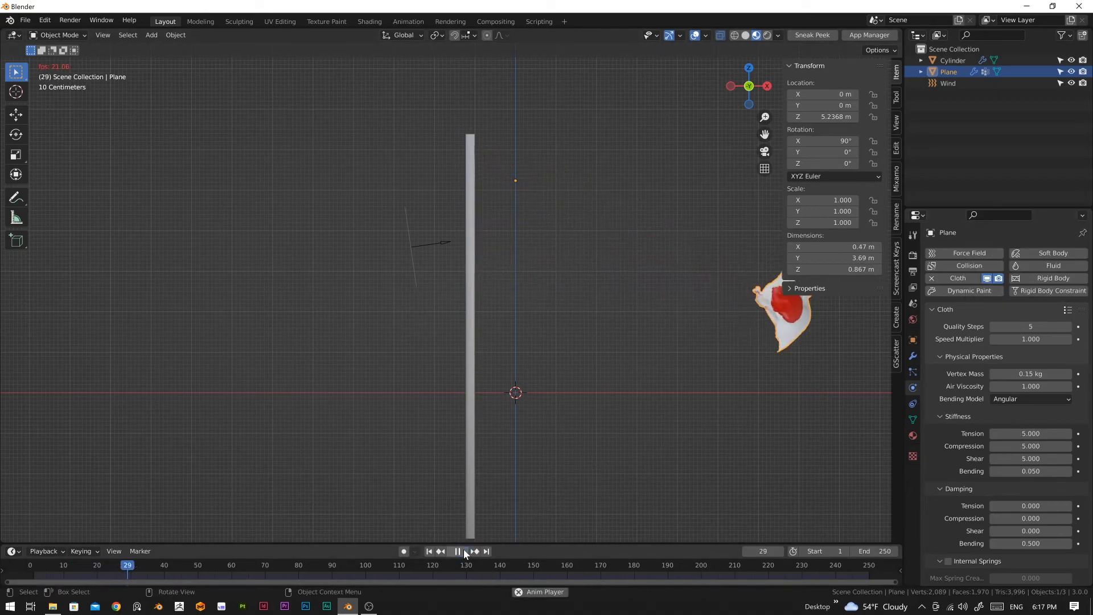
left_click(464, 550)
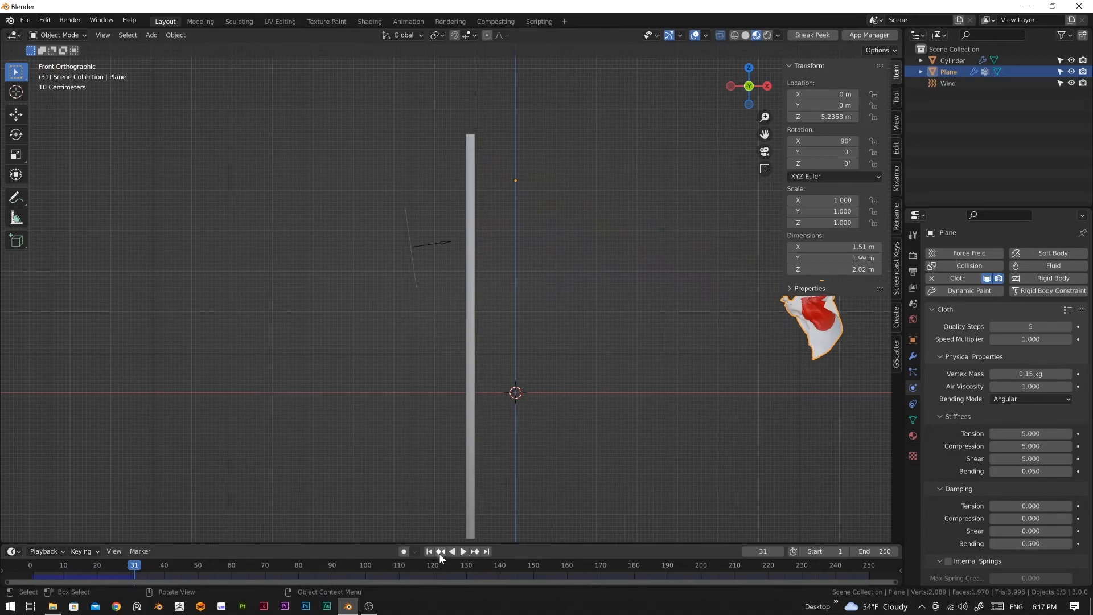
Step: Open the flag's cloth physics settings and unhide the flagpole cylinder in the viewport
left_click(912, 356)
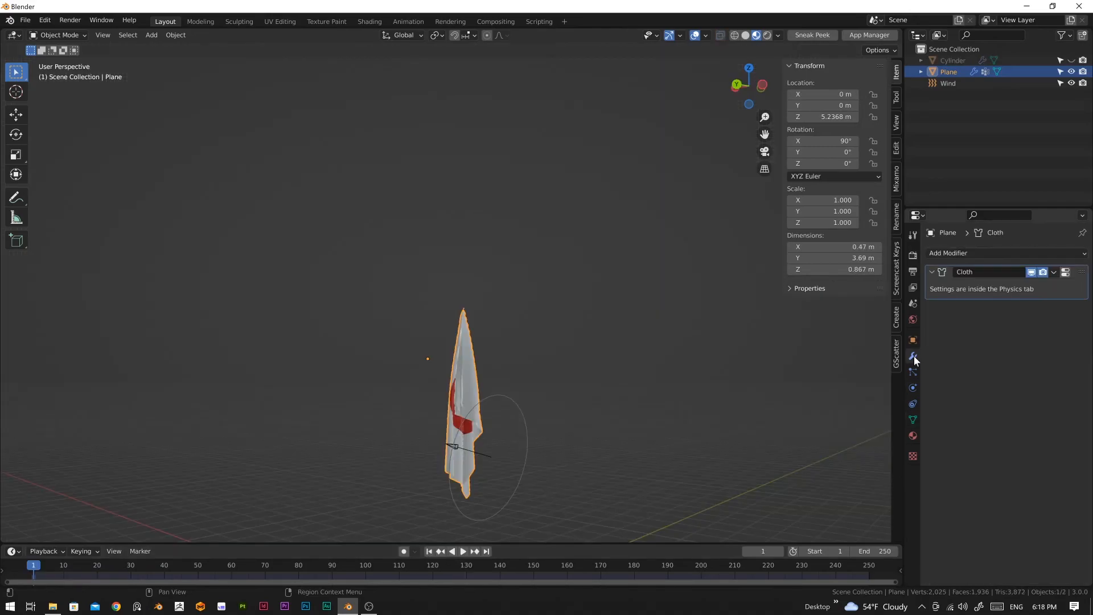
left_click(912, 389)
scroll(1012, 448, "down", 2)
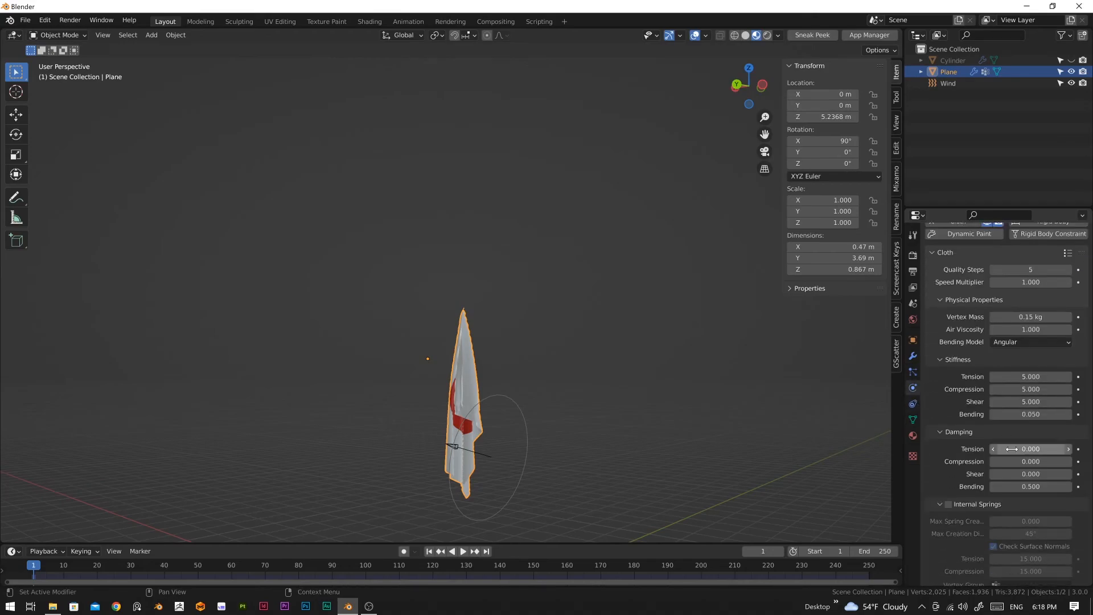
scroll(1012, 449, "down", 2)
middle_click_drag(554, 429, 654, 439)
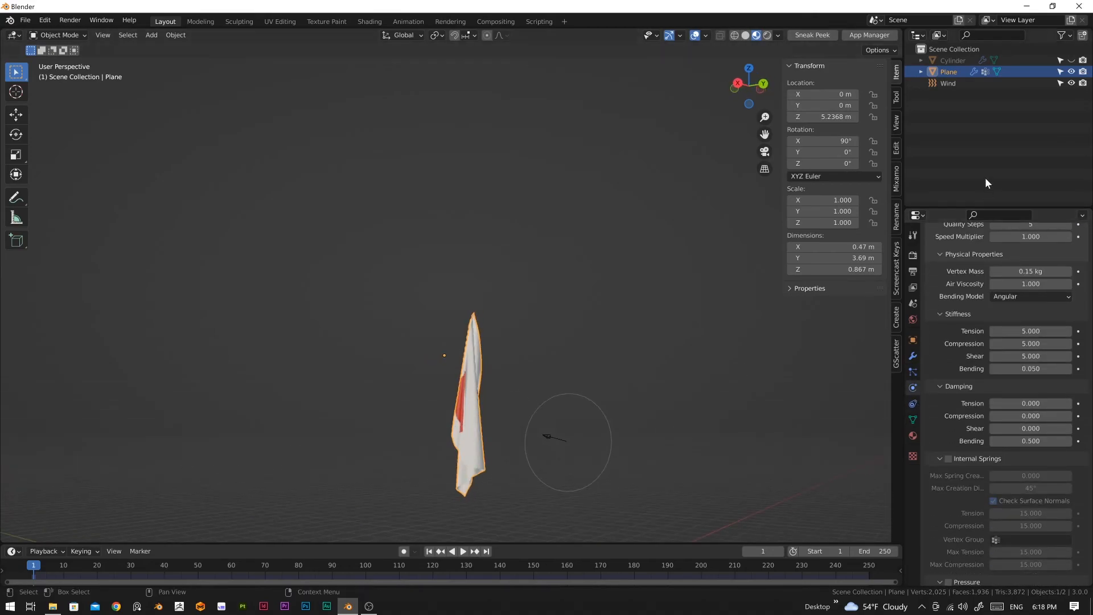
left_click(1071, 60)
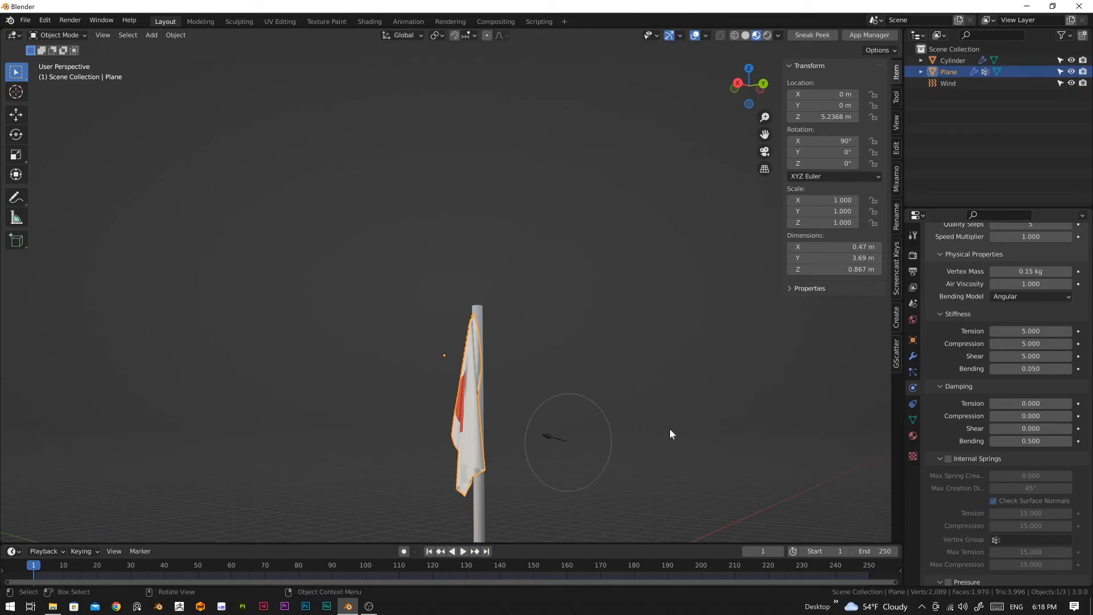
middle_click_drag(691, 470, 781, 507)
Step: Assign the vertex group "pin" as the Pin Group in the flag's cloth Shape settings
scroll(993, 404, "down", 2)
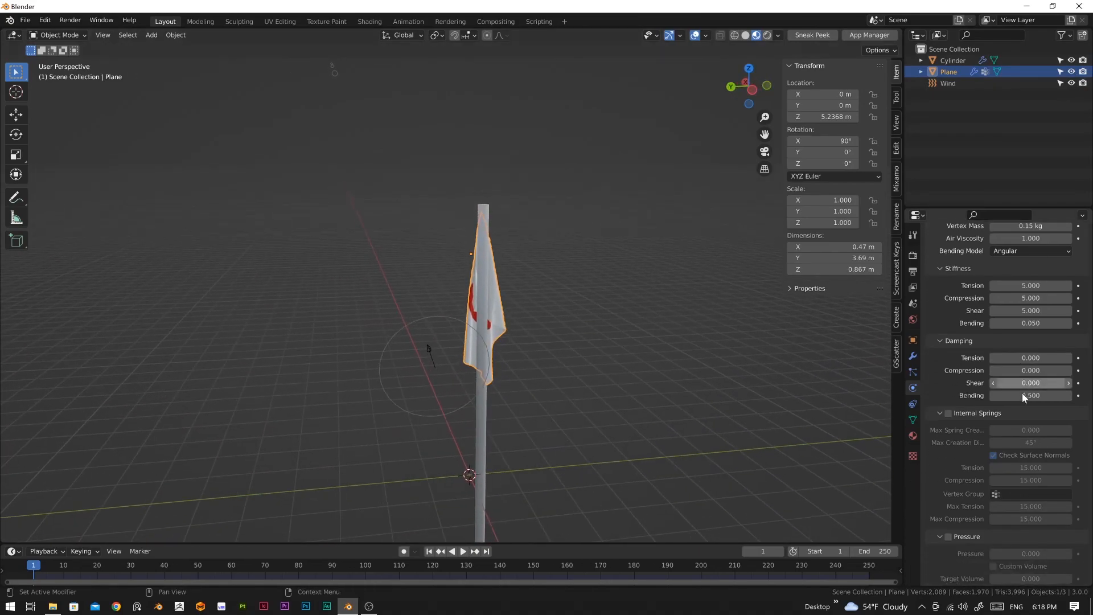
scroll(984, 370, "up", 7)
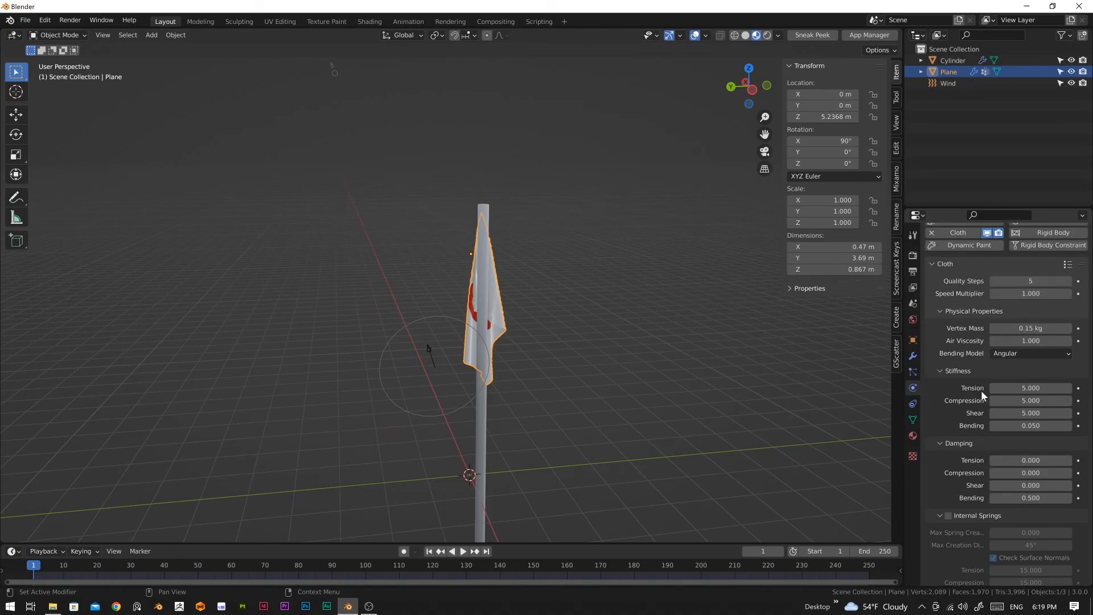
scroll(973, 437, "down", 15)
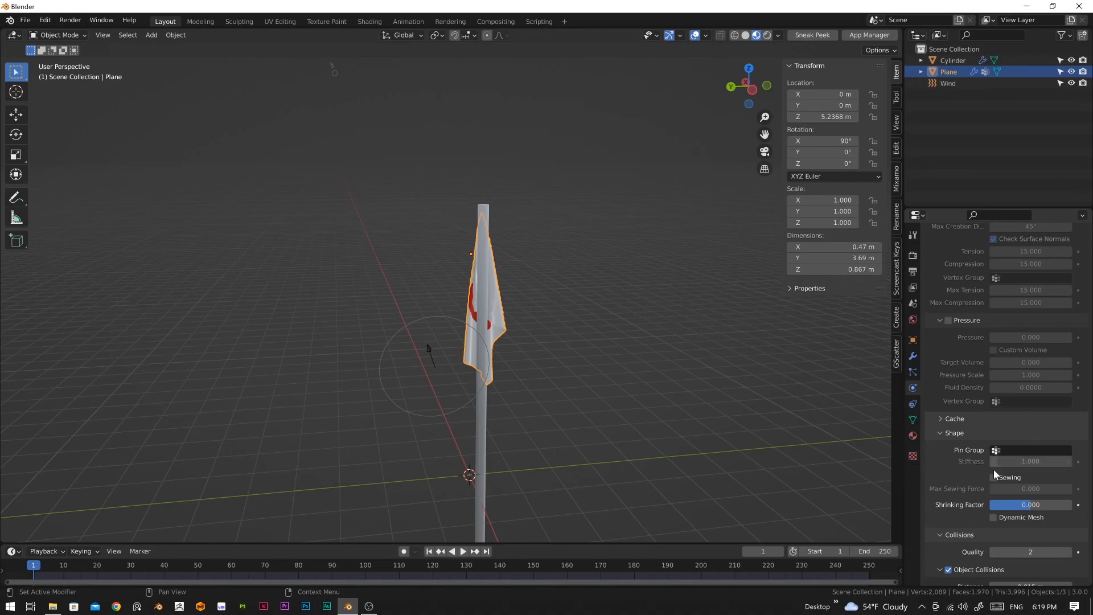
middle_click_drag(661, 412, 566, 359)
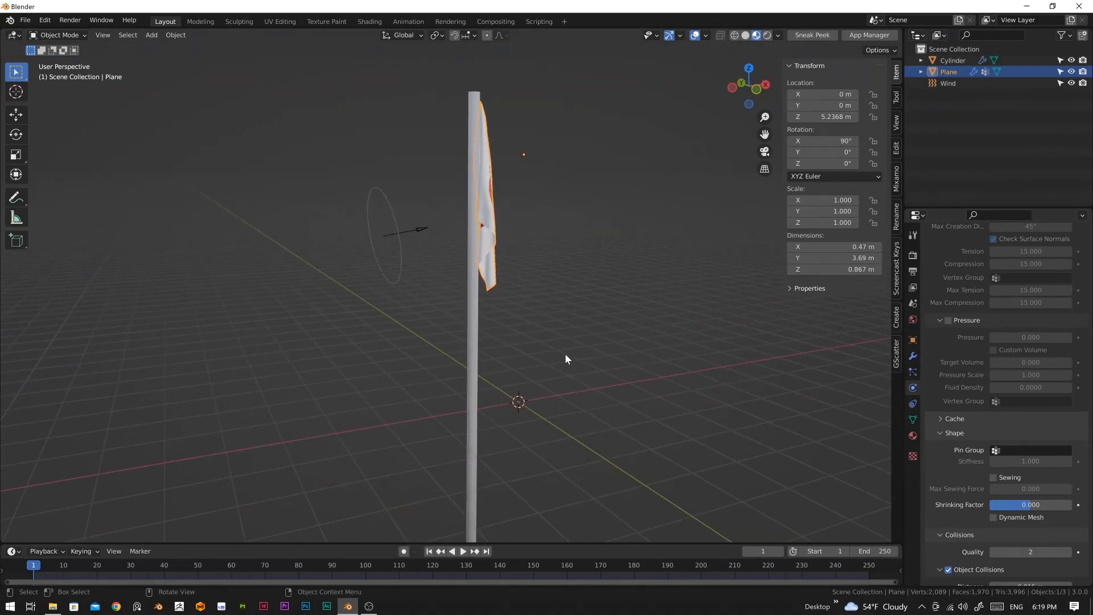
left_click(1007, 451)
left_click(978, 466)
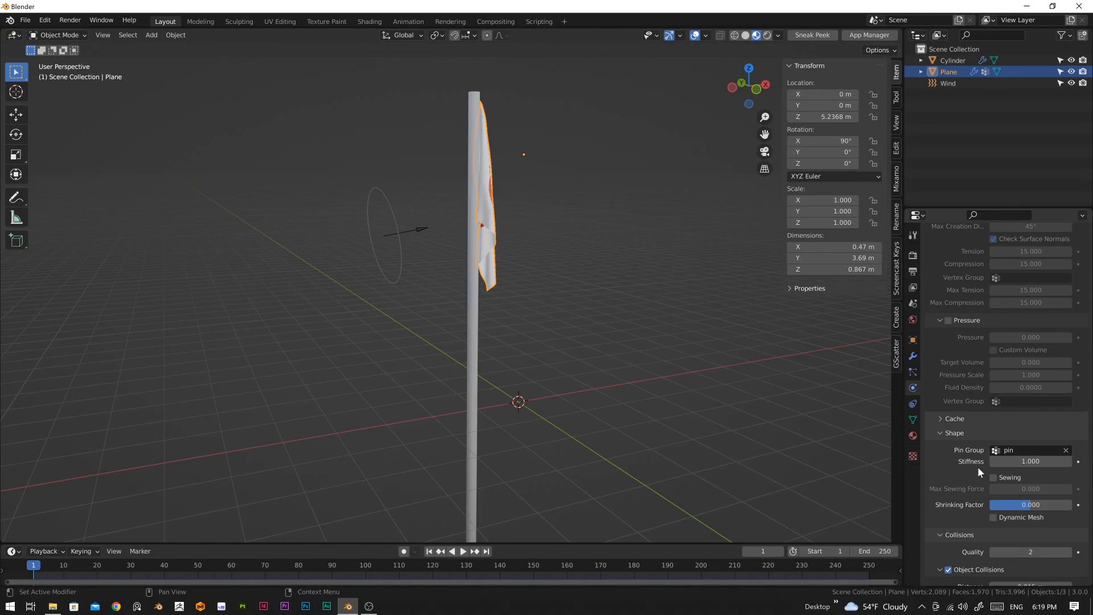
Step: Enable Self Collisions for the flag's cloth
scroll(956, 473, "down", 5)
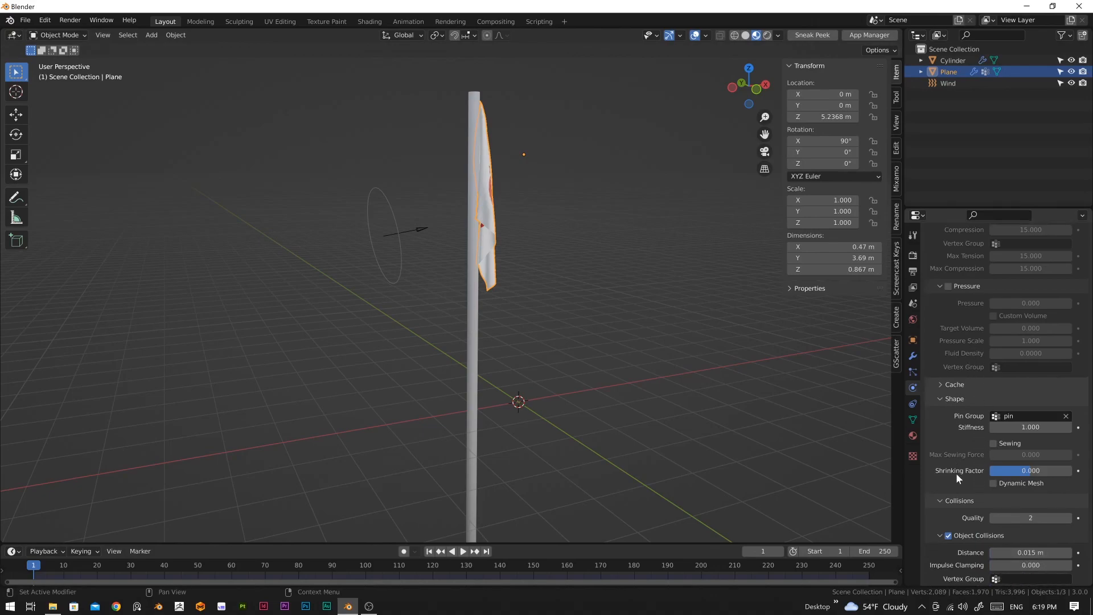
scroll(976, 415, "down", 2)
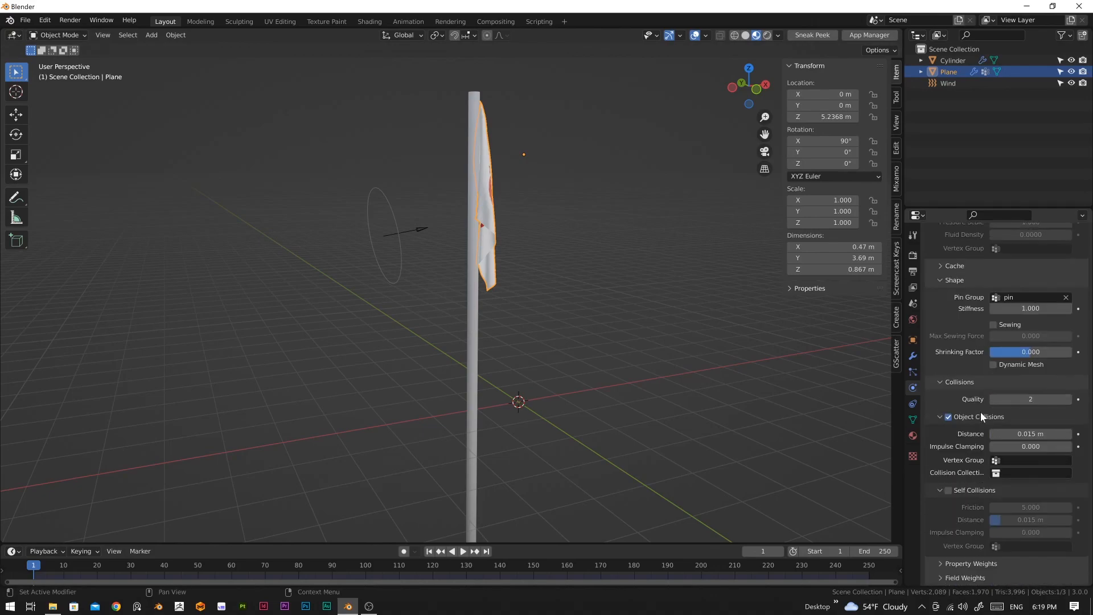
left_click(949, 491)
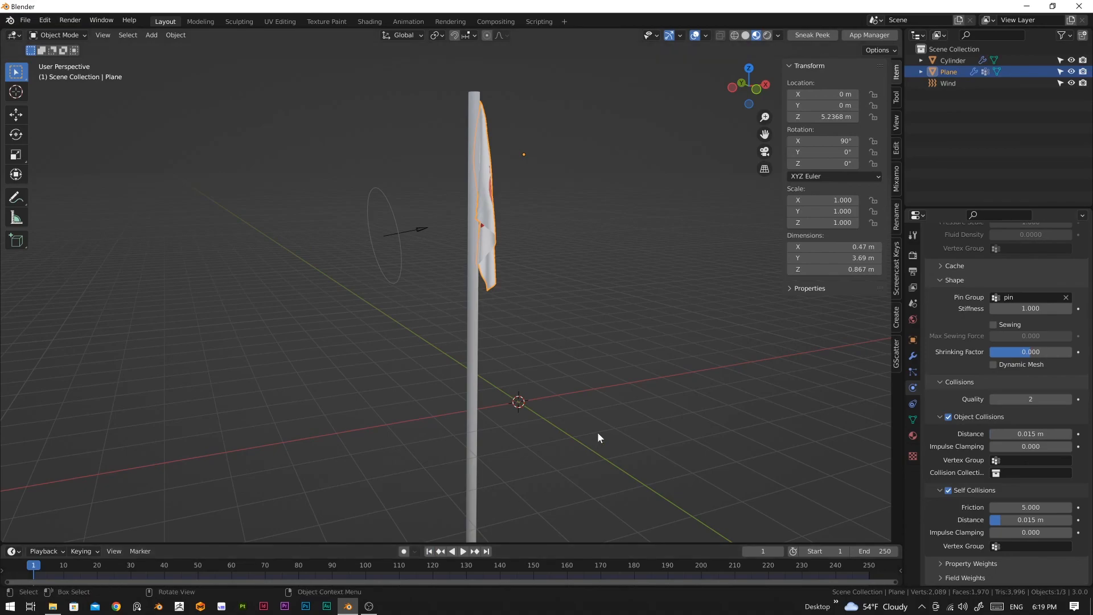
Step: Play the cloth simulation from frame 1 and examine the flag's motion in the wind from the front
key("space")
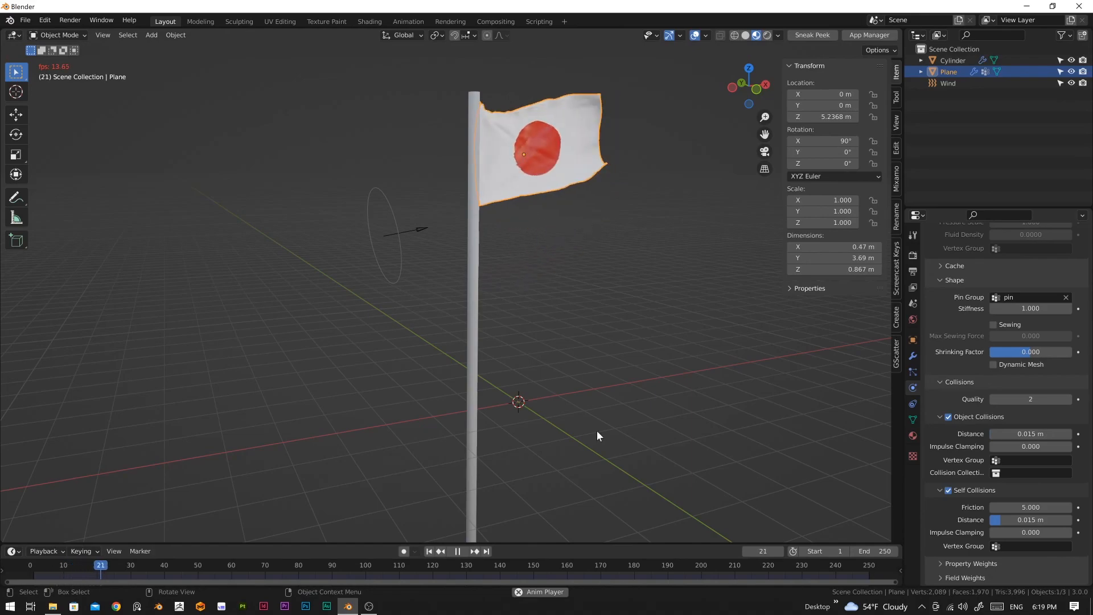
middle_click_drag(626, 432, 589, 413)
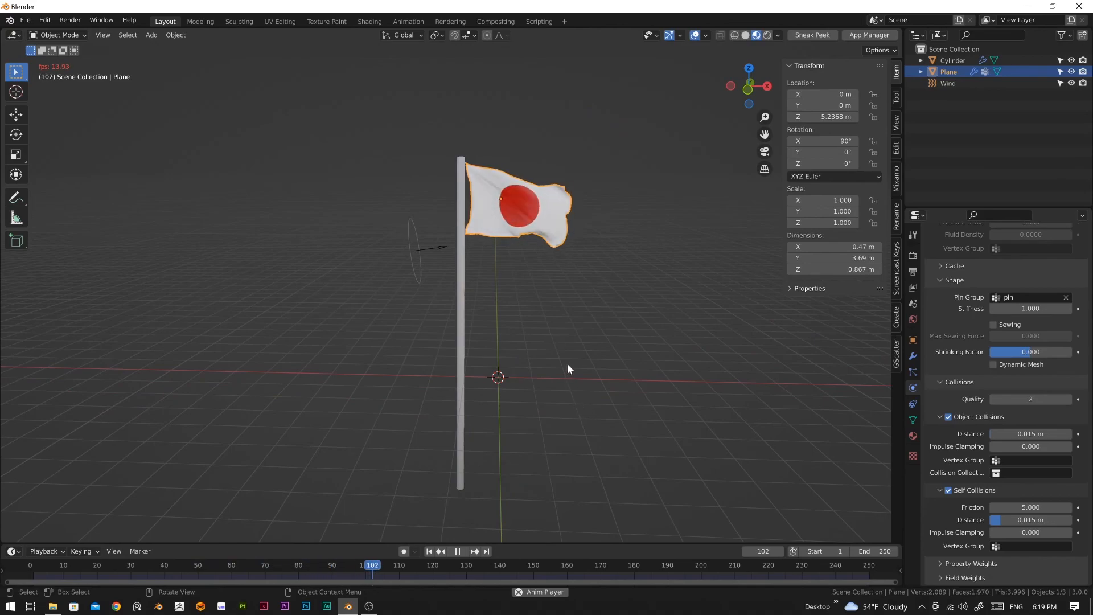
scroll(562, 363, "up", 3)
middle_click_drag(564, 338, 555, 372, "shift")
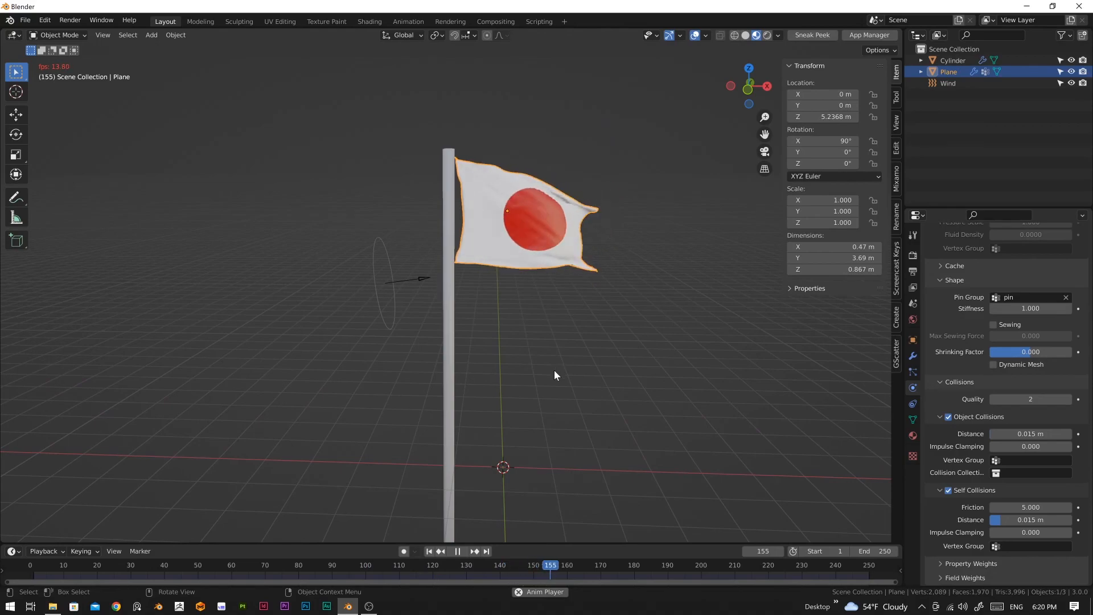